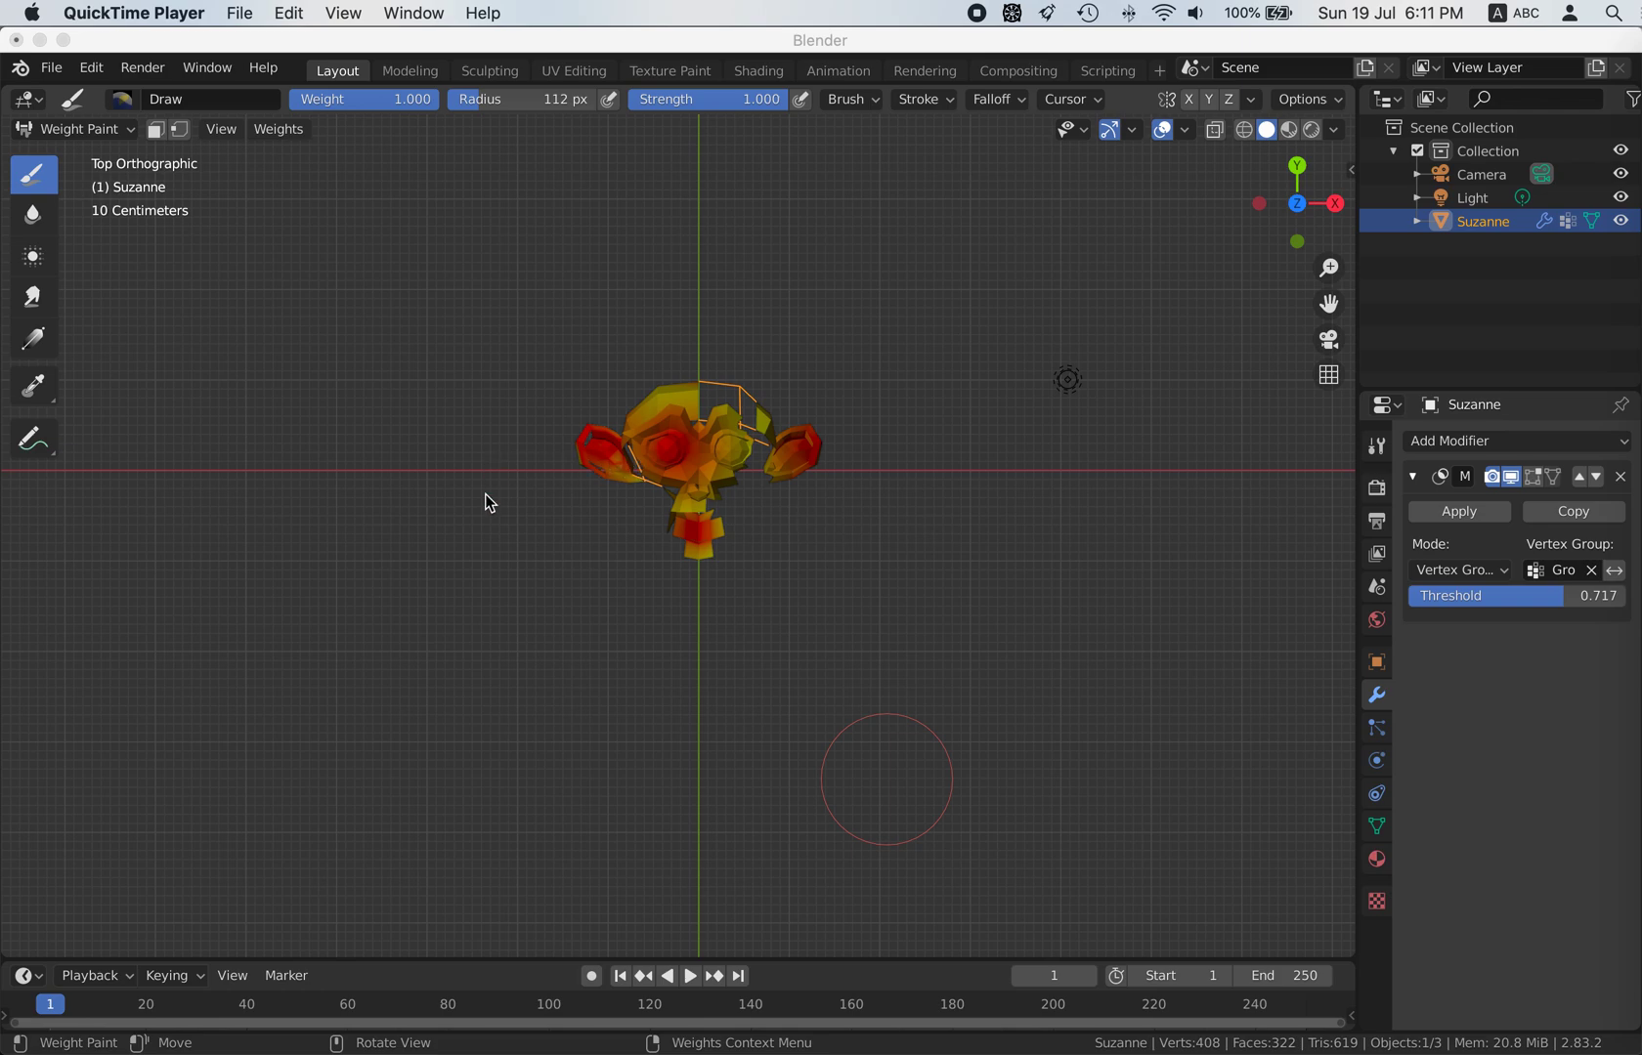
- Raise the first Suzanne's Mask threshold to 1.000 to hide it, then return to Object Mode
{"action": "left_click", "coordinate": [501, 293]}
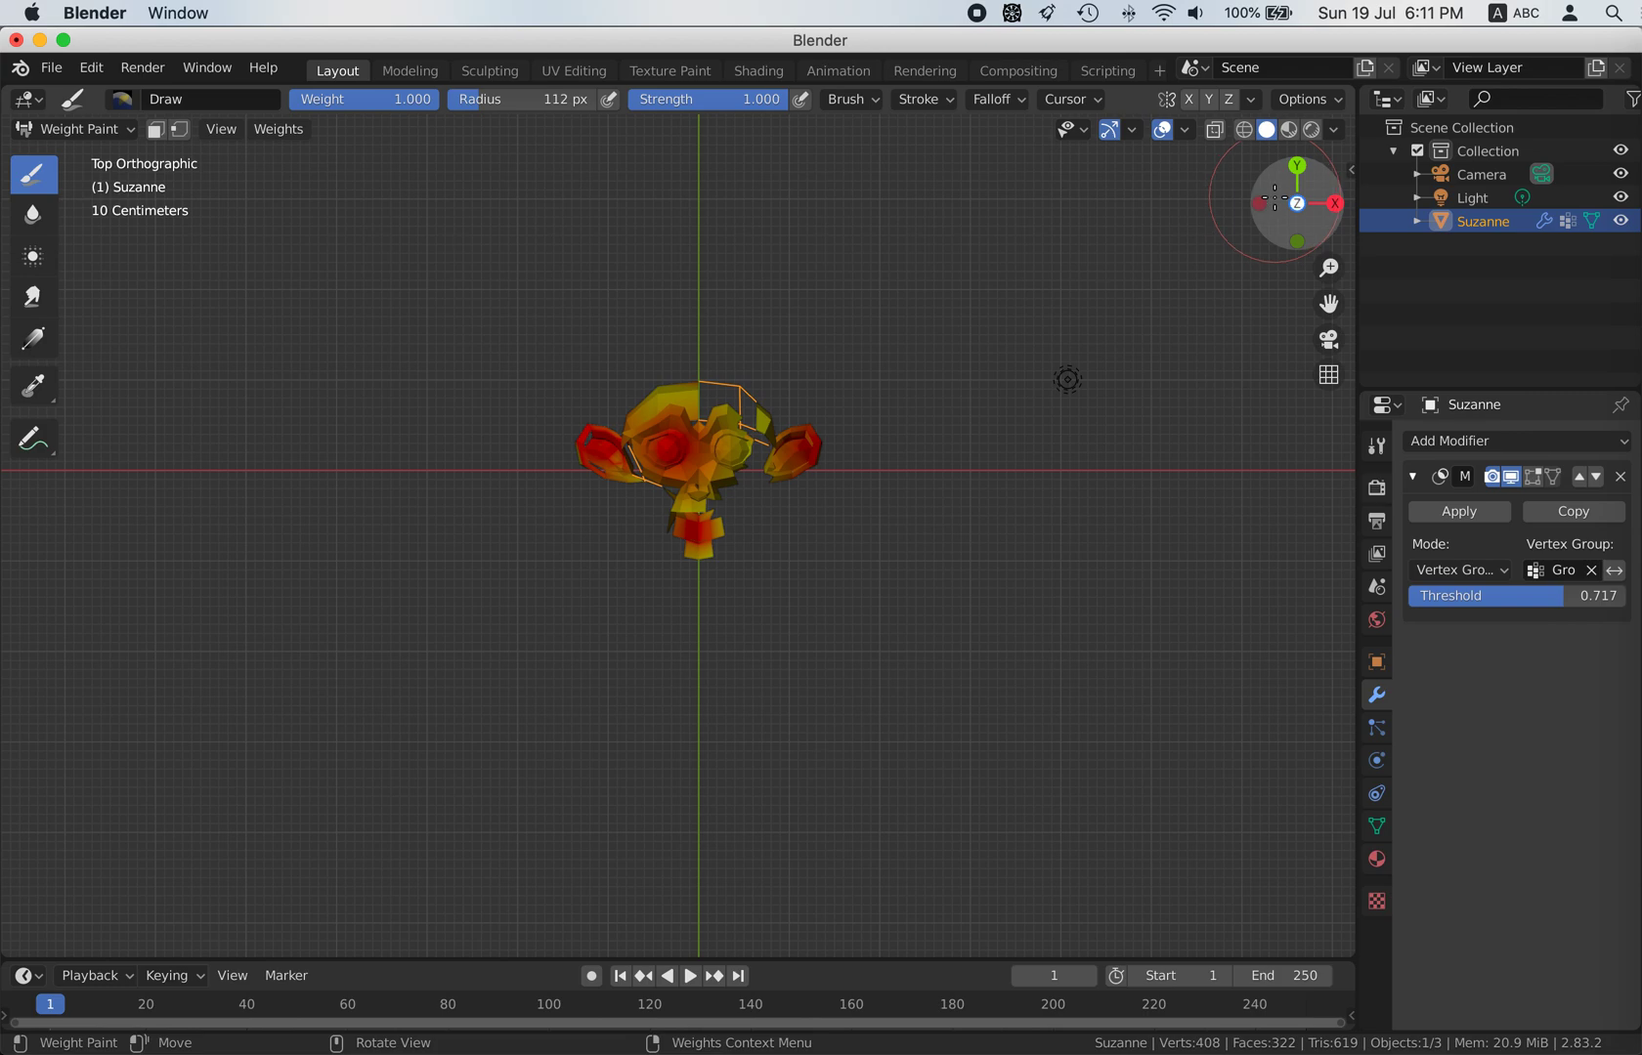
{"action": "scroll", "coordinate": [515, 307], "scroll_direction": "down", "scroll_amount": 10}
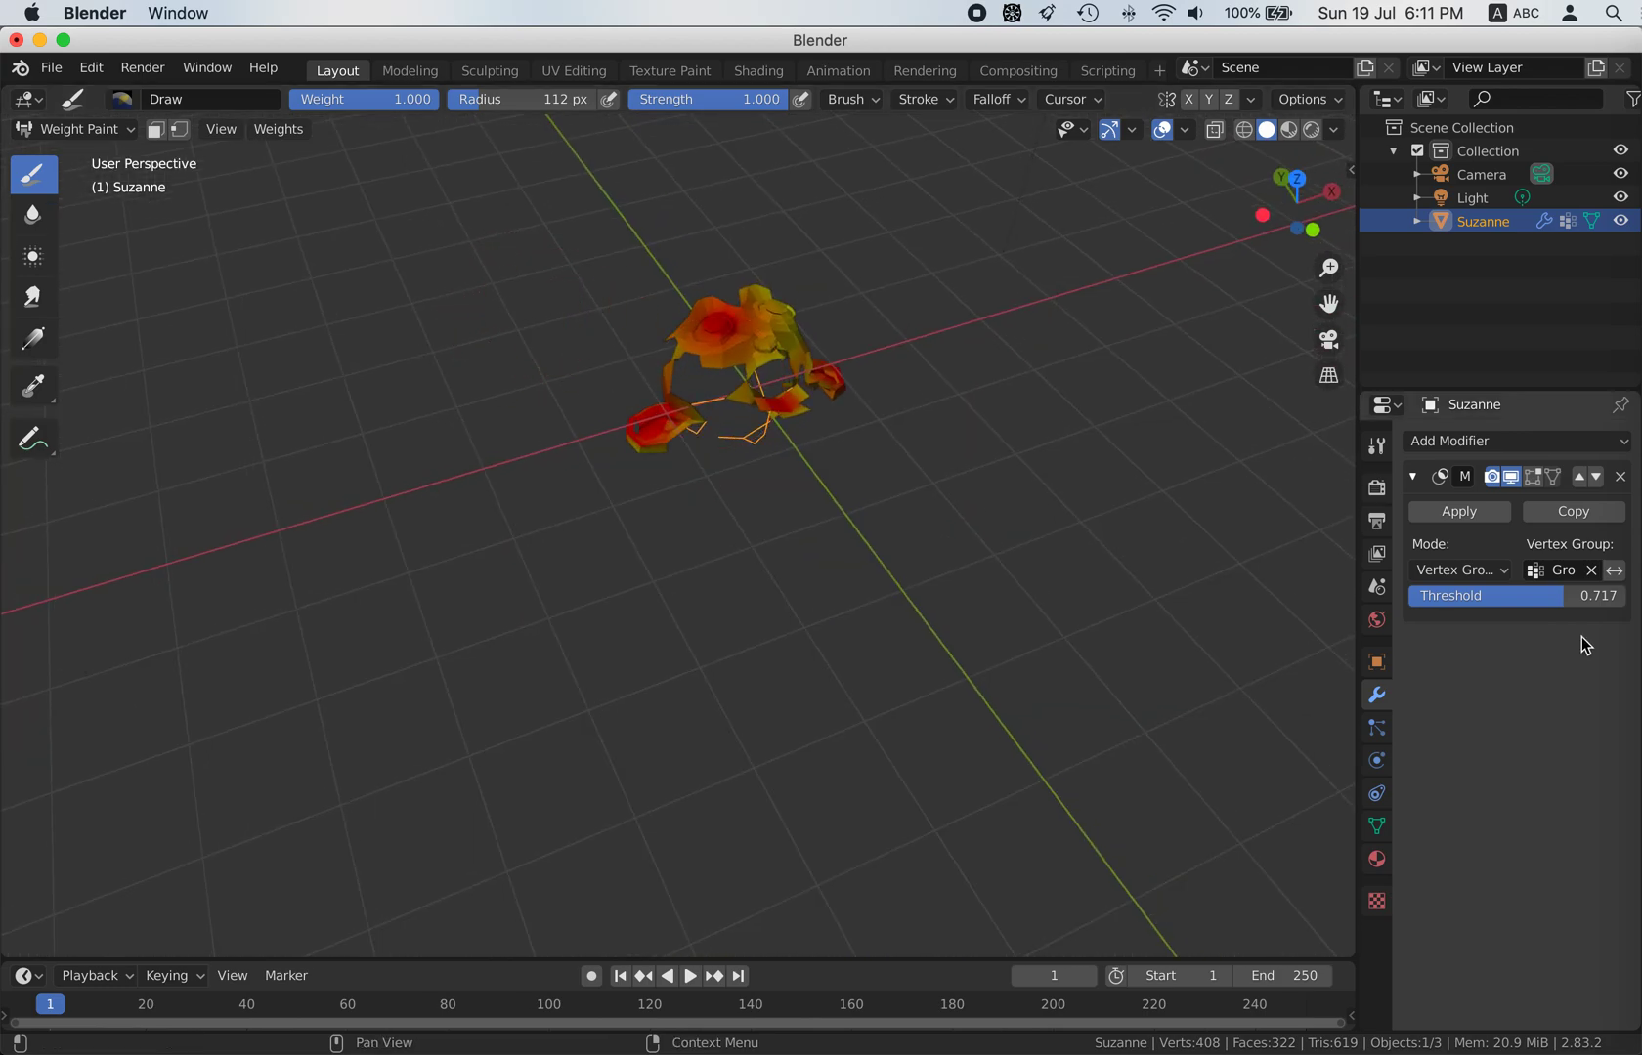
{"action": "mouse_move", "coordinate": [1602, 597]}
{"action": "left_mouse_down"}
{"action": "mouse_move", "coordinate": [1564, 597]}
{"action": "mouse_move", "coordinate": [1624, 597]}
{"action": "mouse_move", "coordinate": [1504, 597]}
{"action": "mouse_move", "coordinate": [1624, 597]}
{"action": "mouse_move", "coordinate": [1587, 597]}
{"action": "left_mouse_up"}
{"action": "middle_click_drag", "start_coordinate": [1021, 457], "coordinate": [698, 652]}
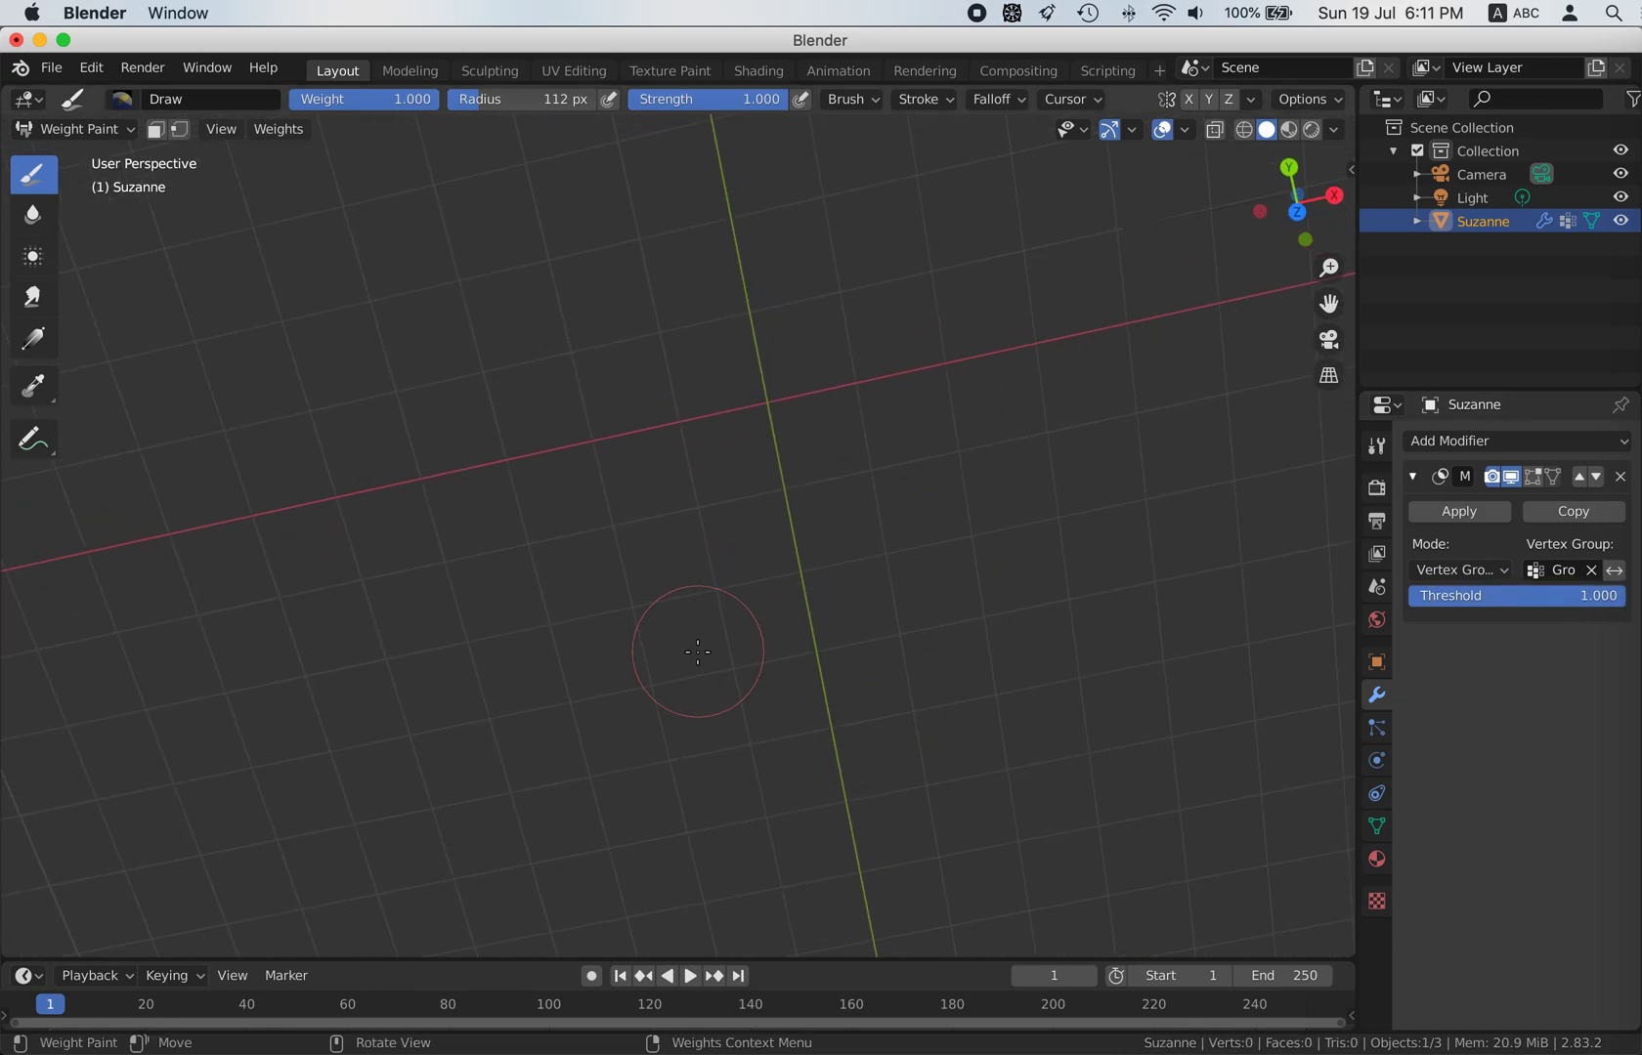
{"action": "left_click", "coordinate": [68, 137]}
{"action": "left_click", "coordinate": [82, 155]}
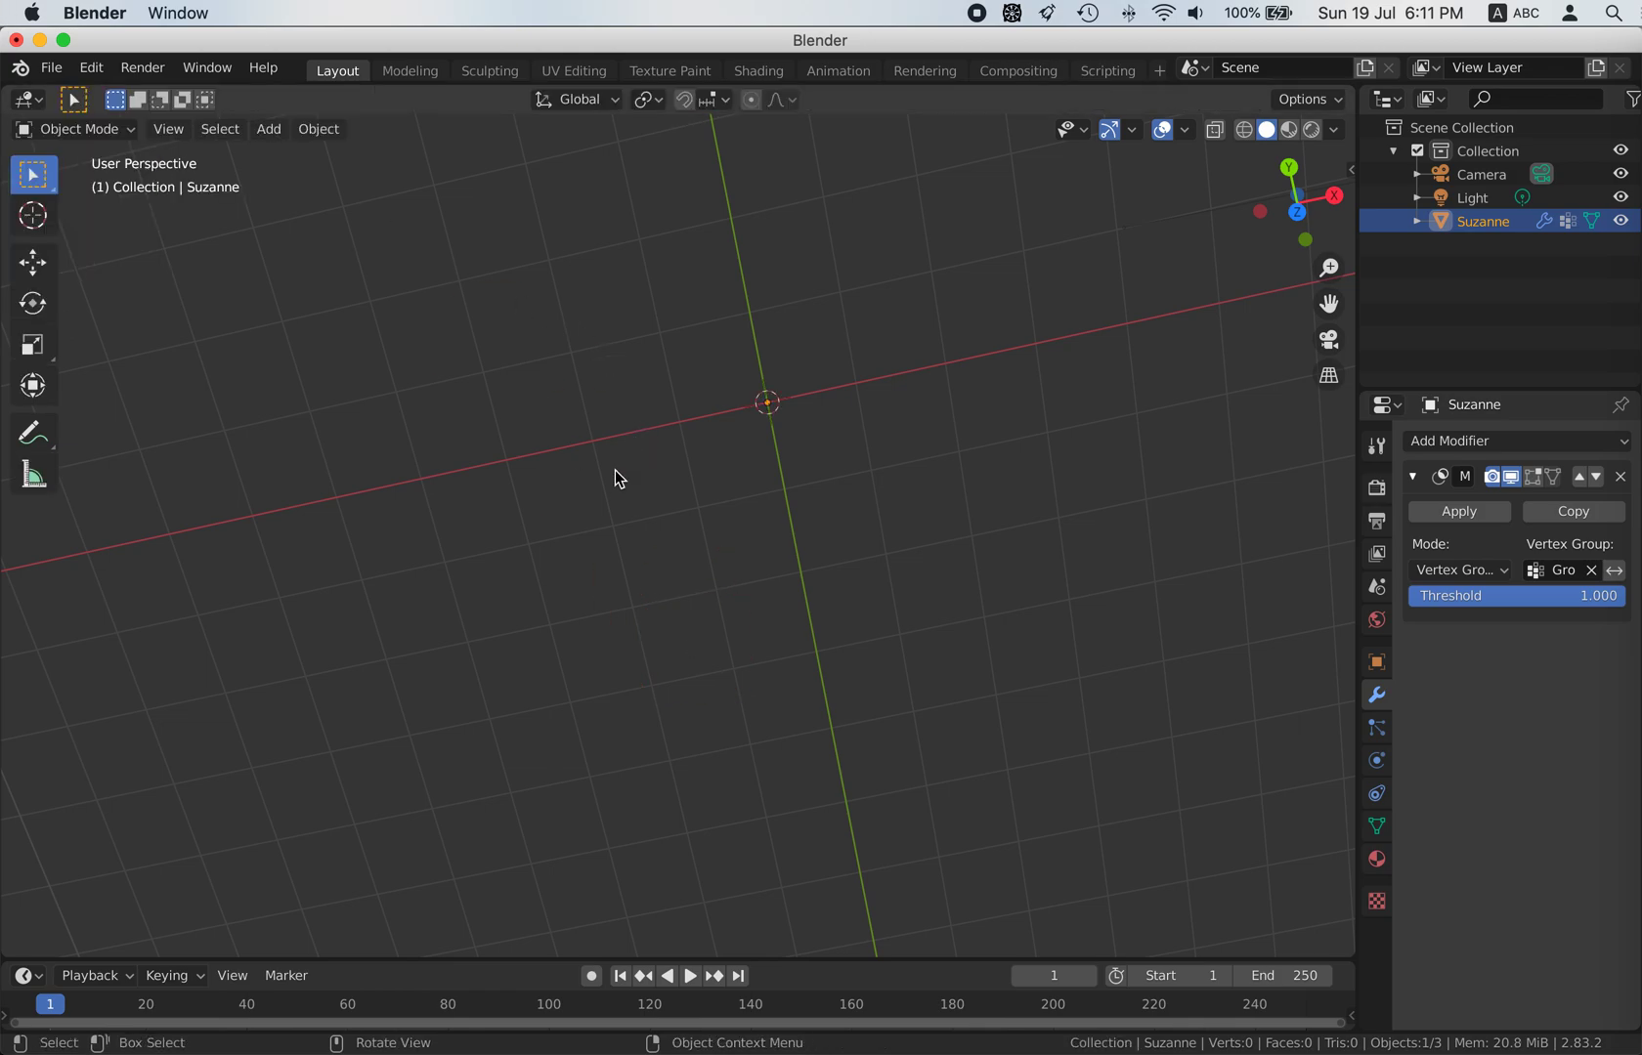
- Add a second Monkey mesh and snap the view to top
{"action": "key", "text": "shift+a"}
{"action": "mouse_move", "coordinate": [728, 524]}
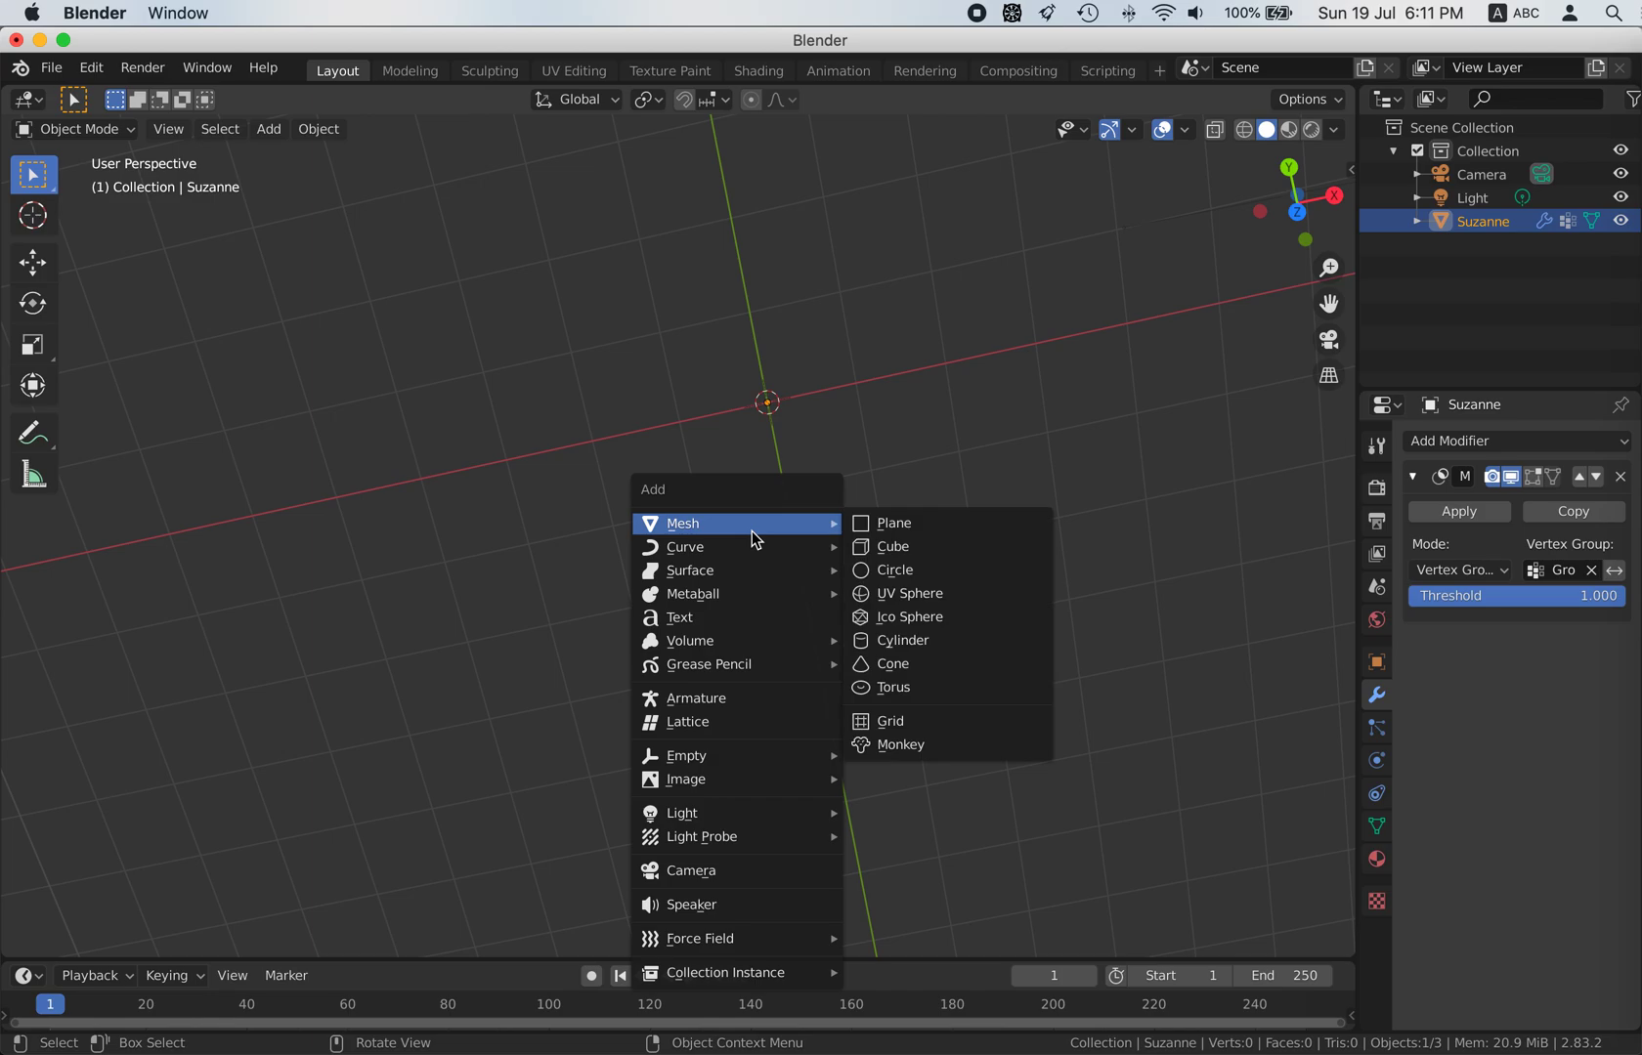
{"action": "left_click", "coordinate": [906, 748]}
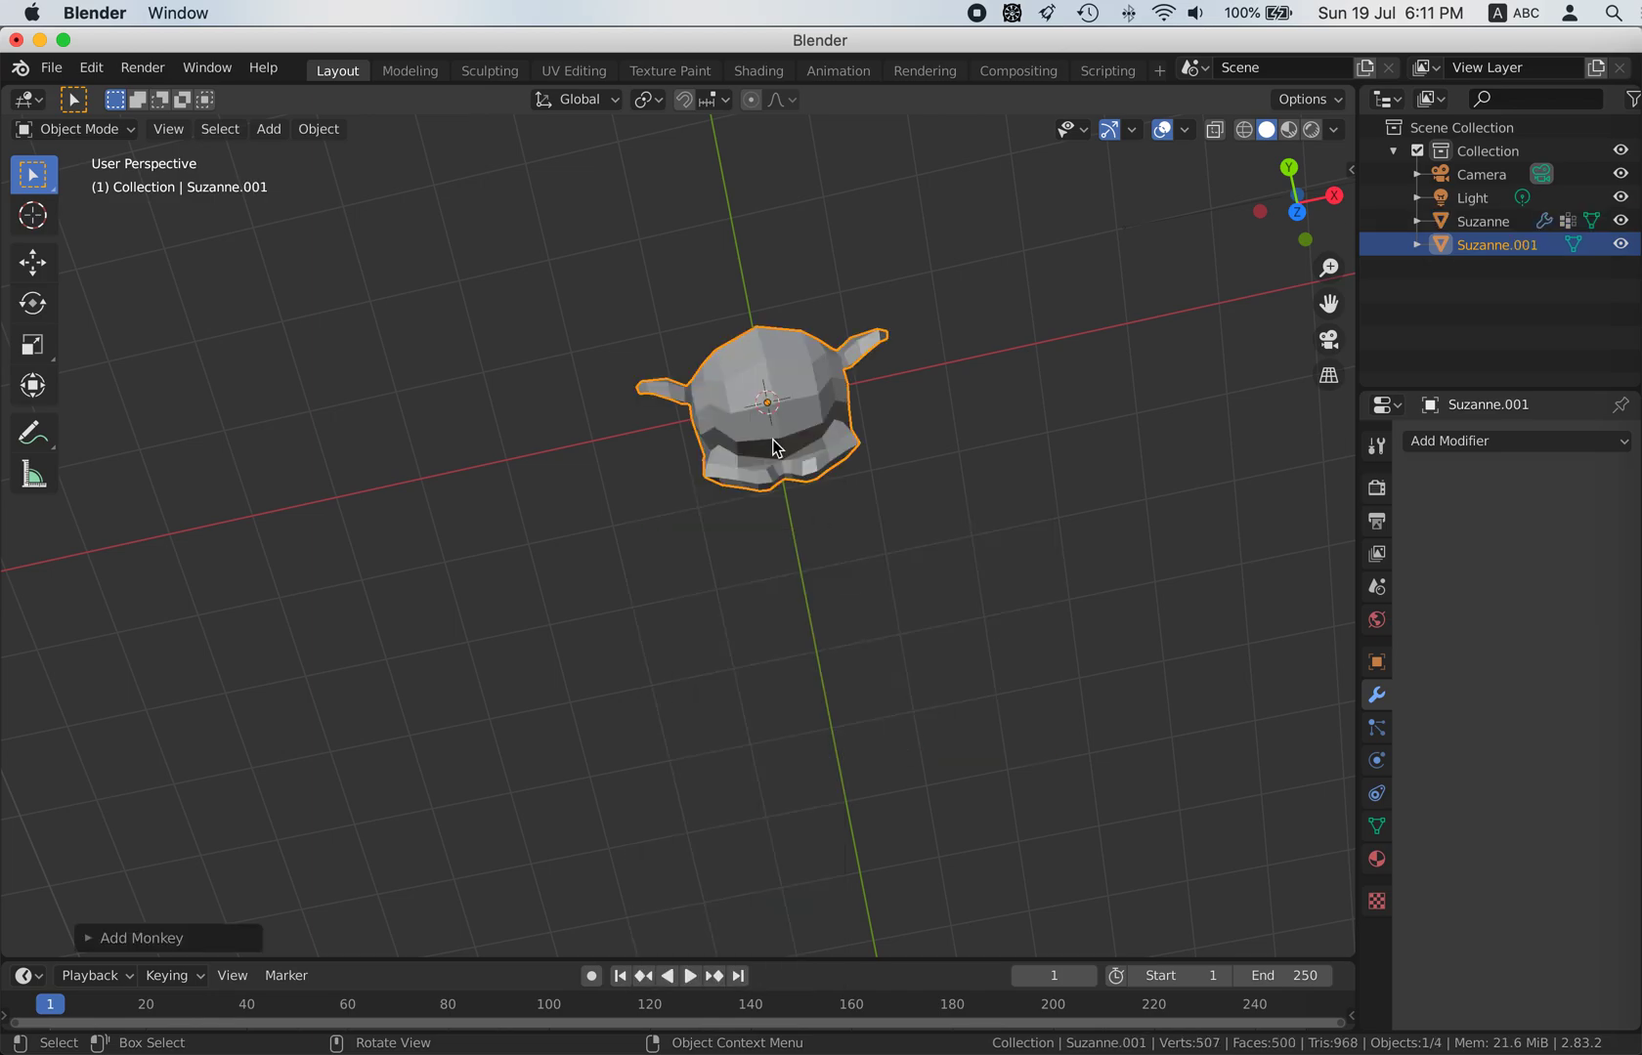
{"action": "scroll", "coordinate": [772, 439], "scroll_direction": "down", "scroll_amount": 3}
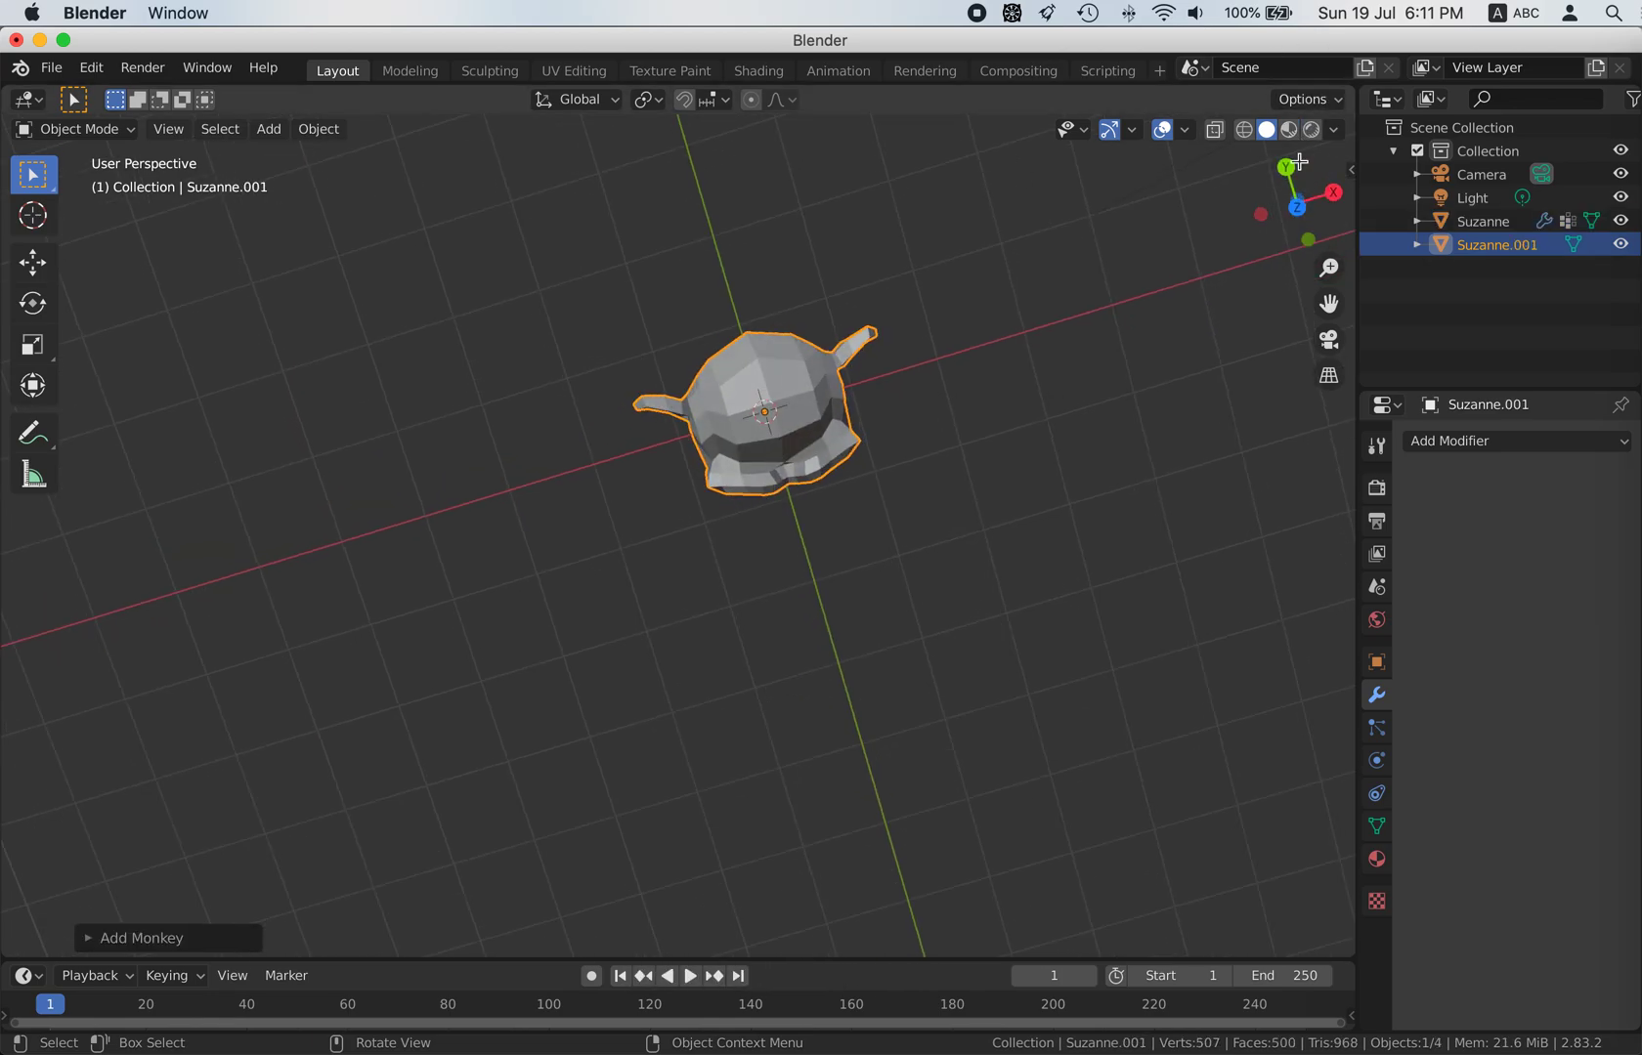
{"action": "left_click", "coordinate": [1297, 206]}
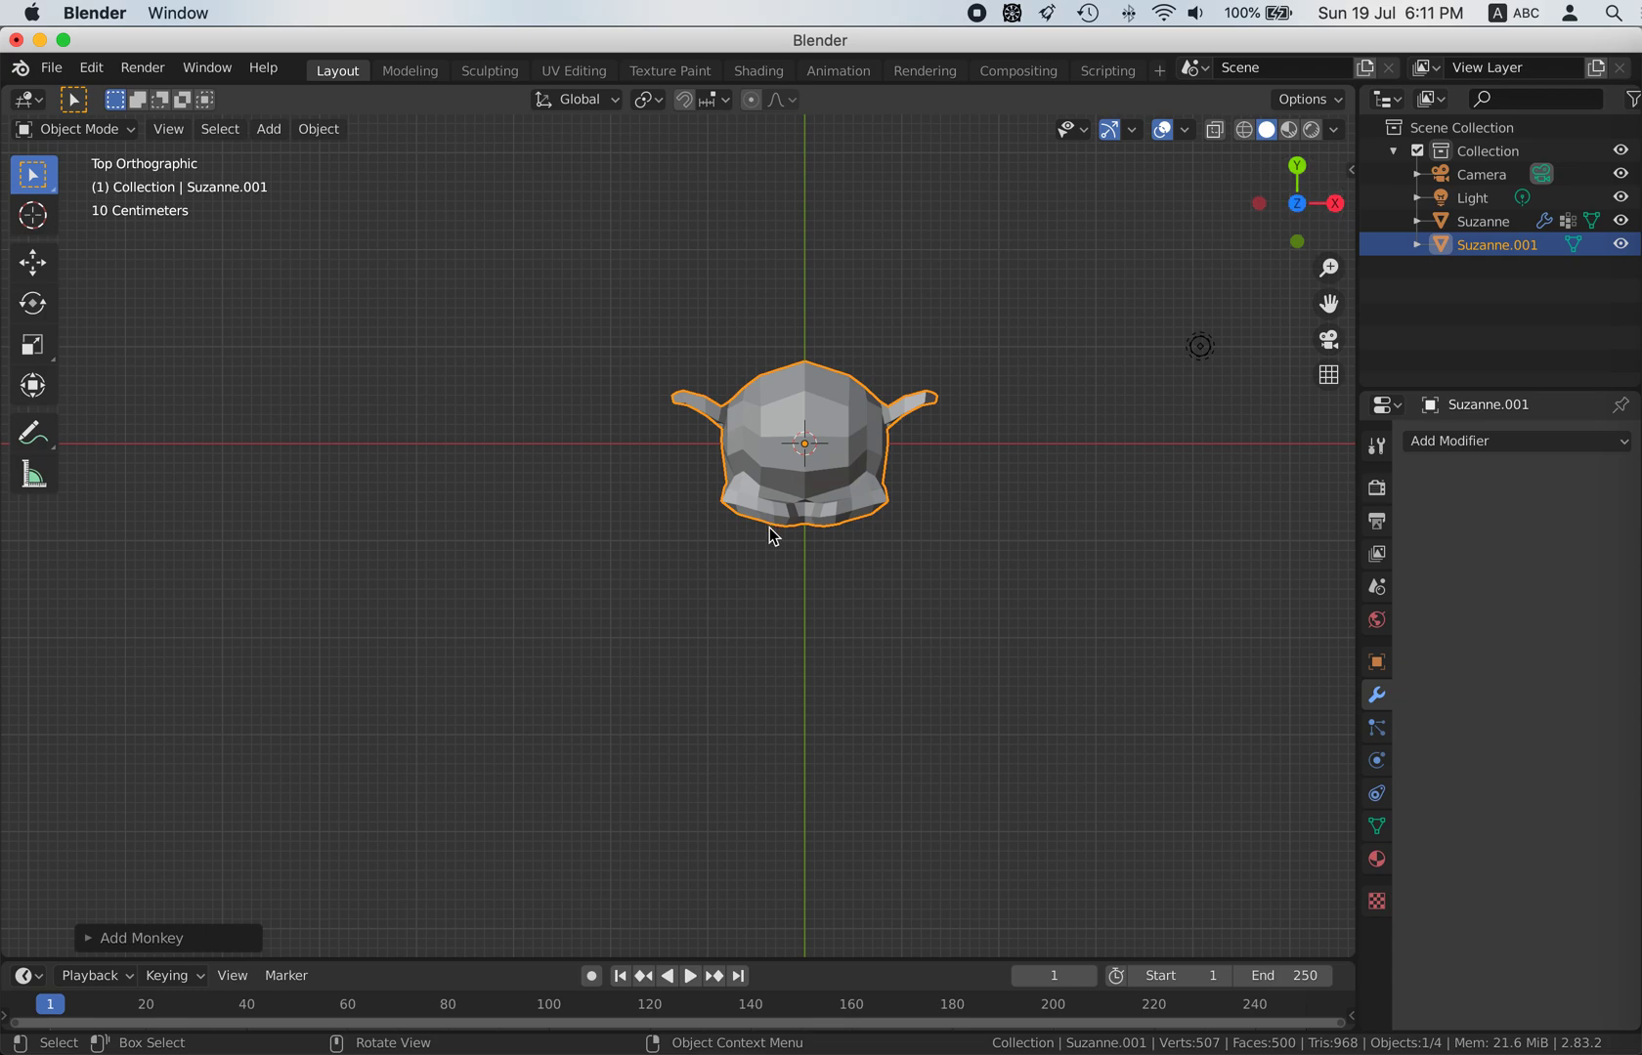
- Rotate Suzanne.001 about -84° on X and move it left of the origin
{"action": "key", "text": "r"}
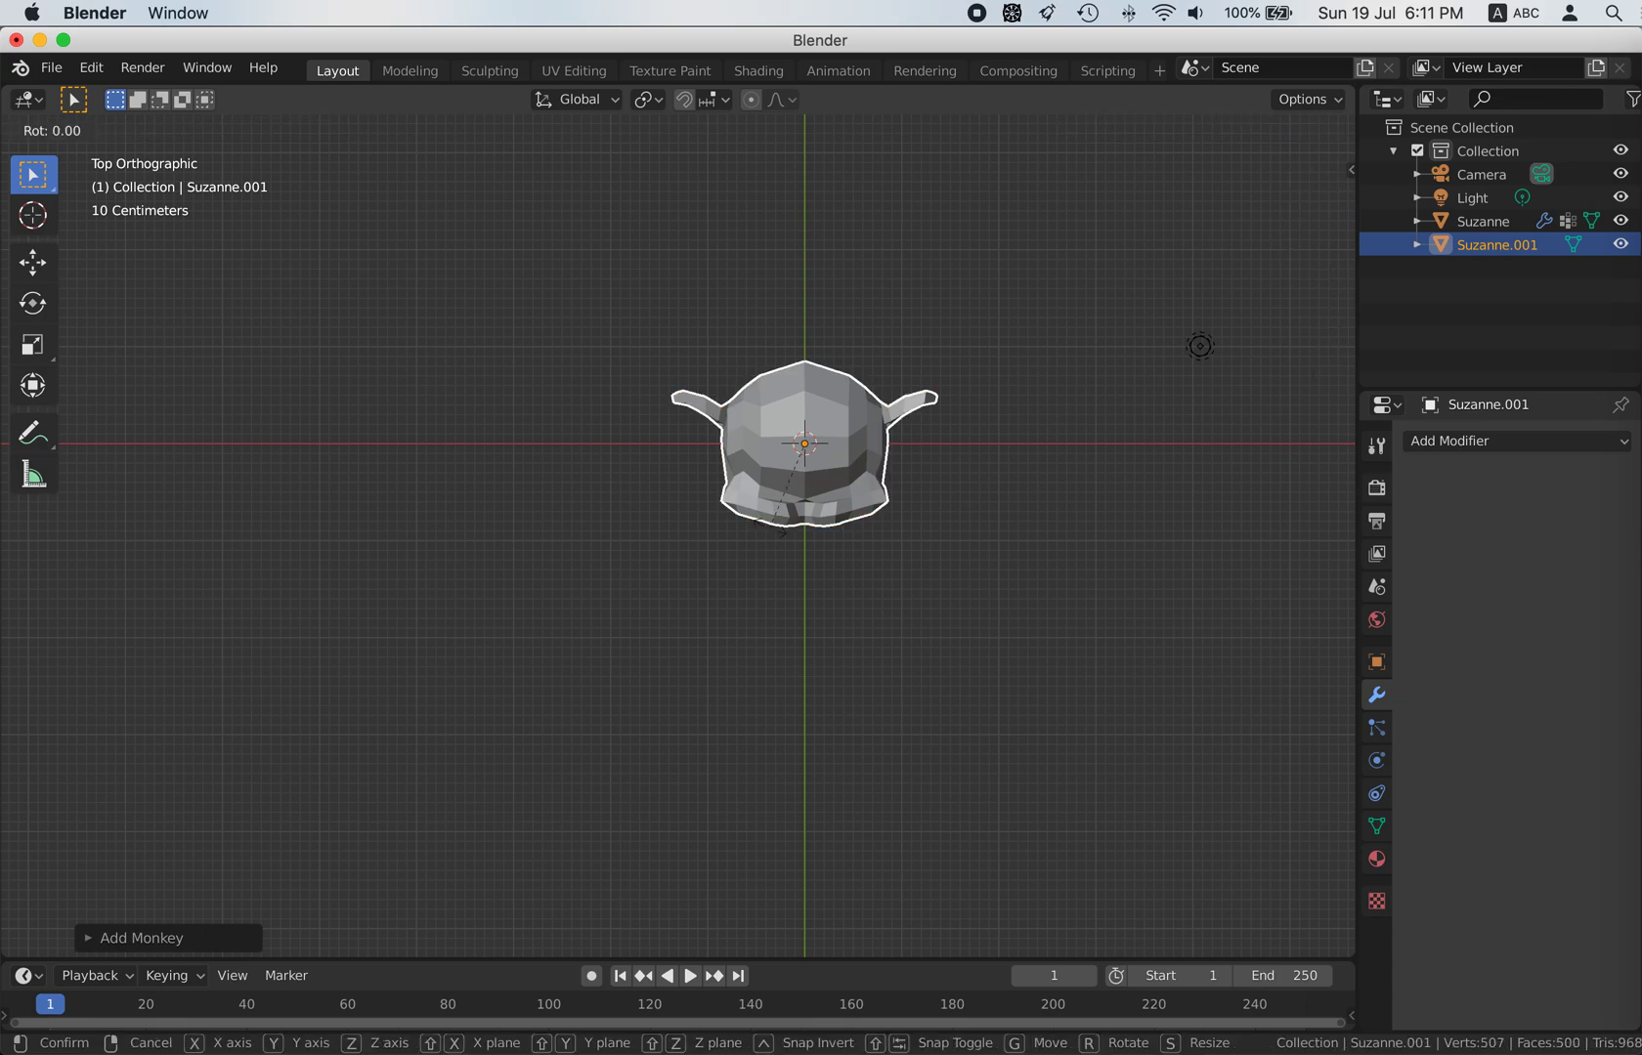
{"action": "key", "text": "x"}
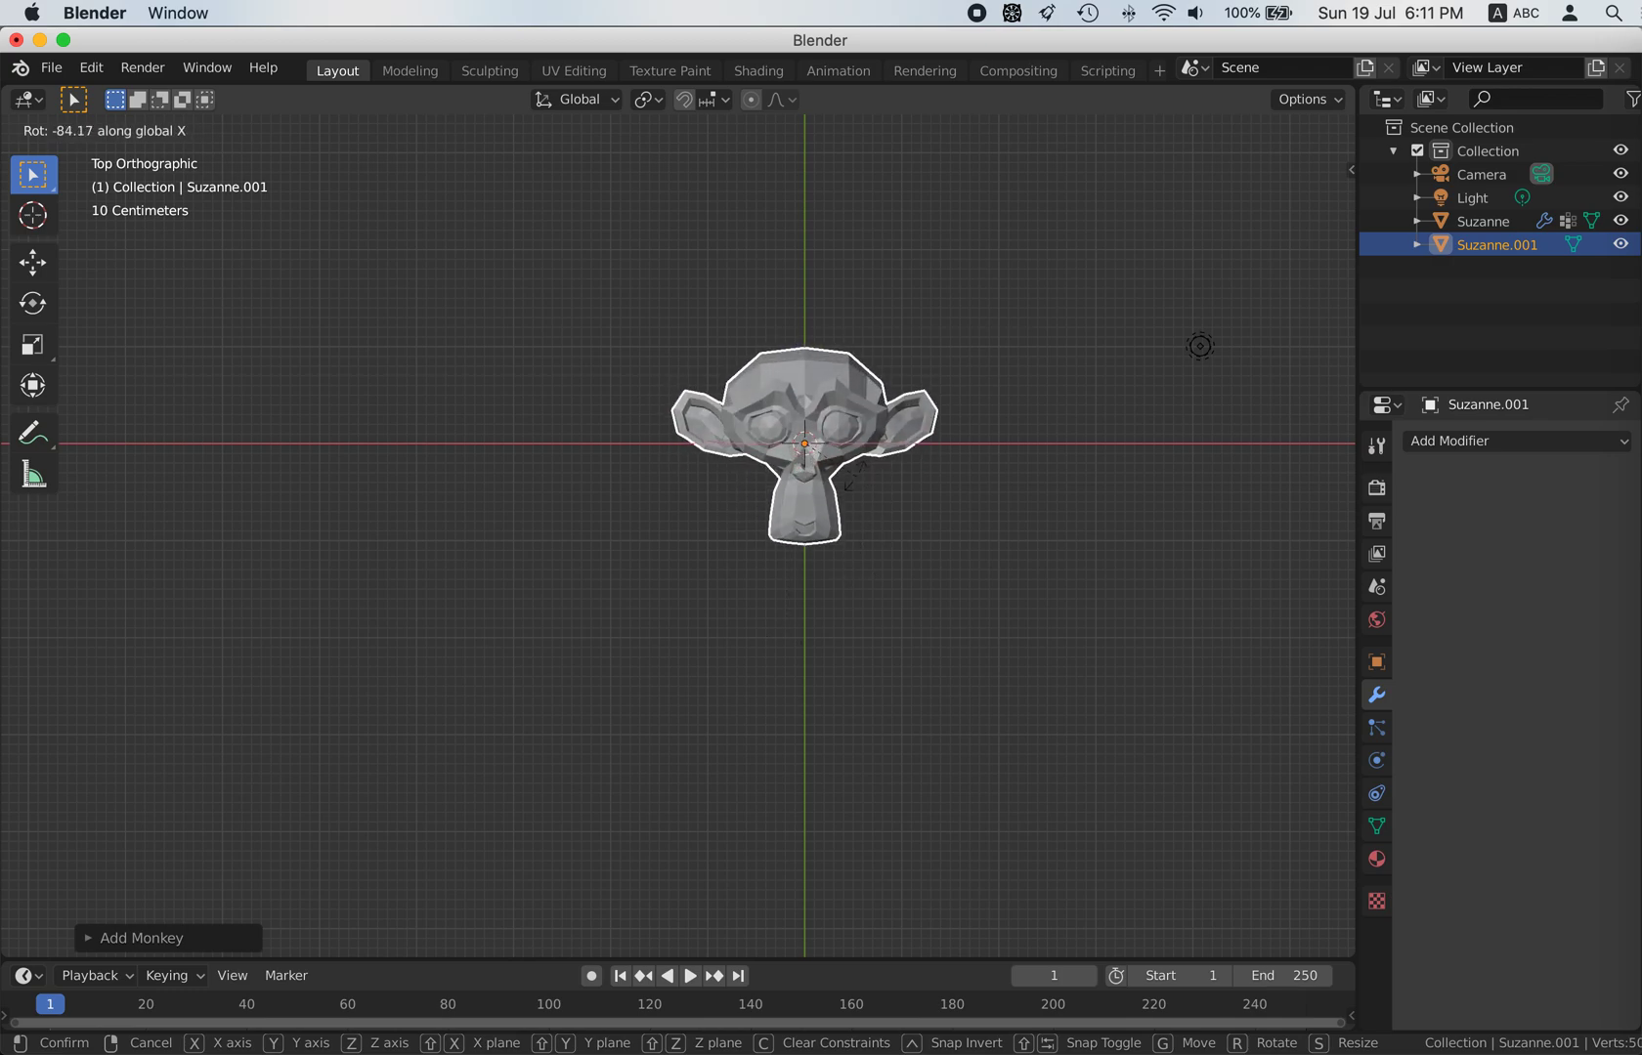
{"action": "left_click", "coordinate": [859, 483]}
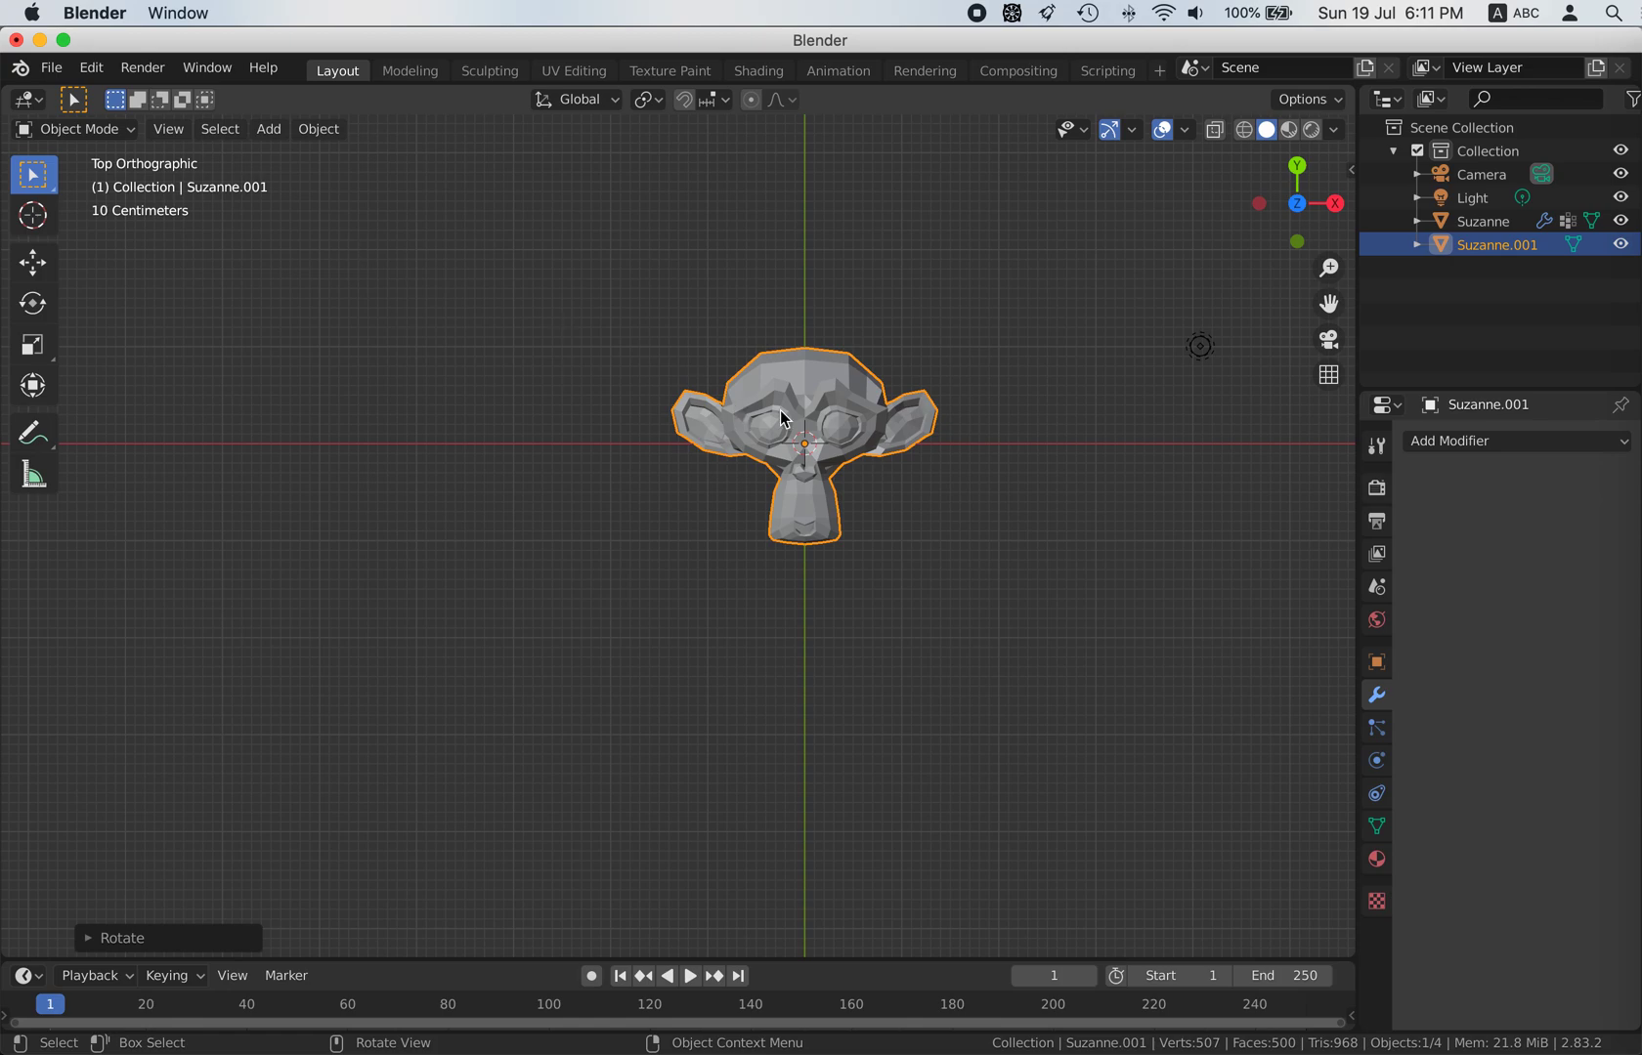
{"action": "key", "text": "g"}
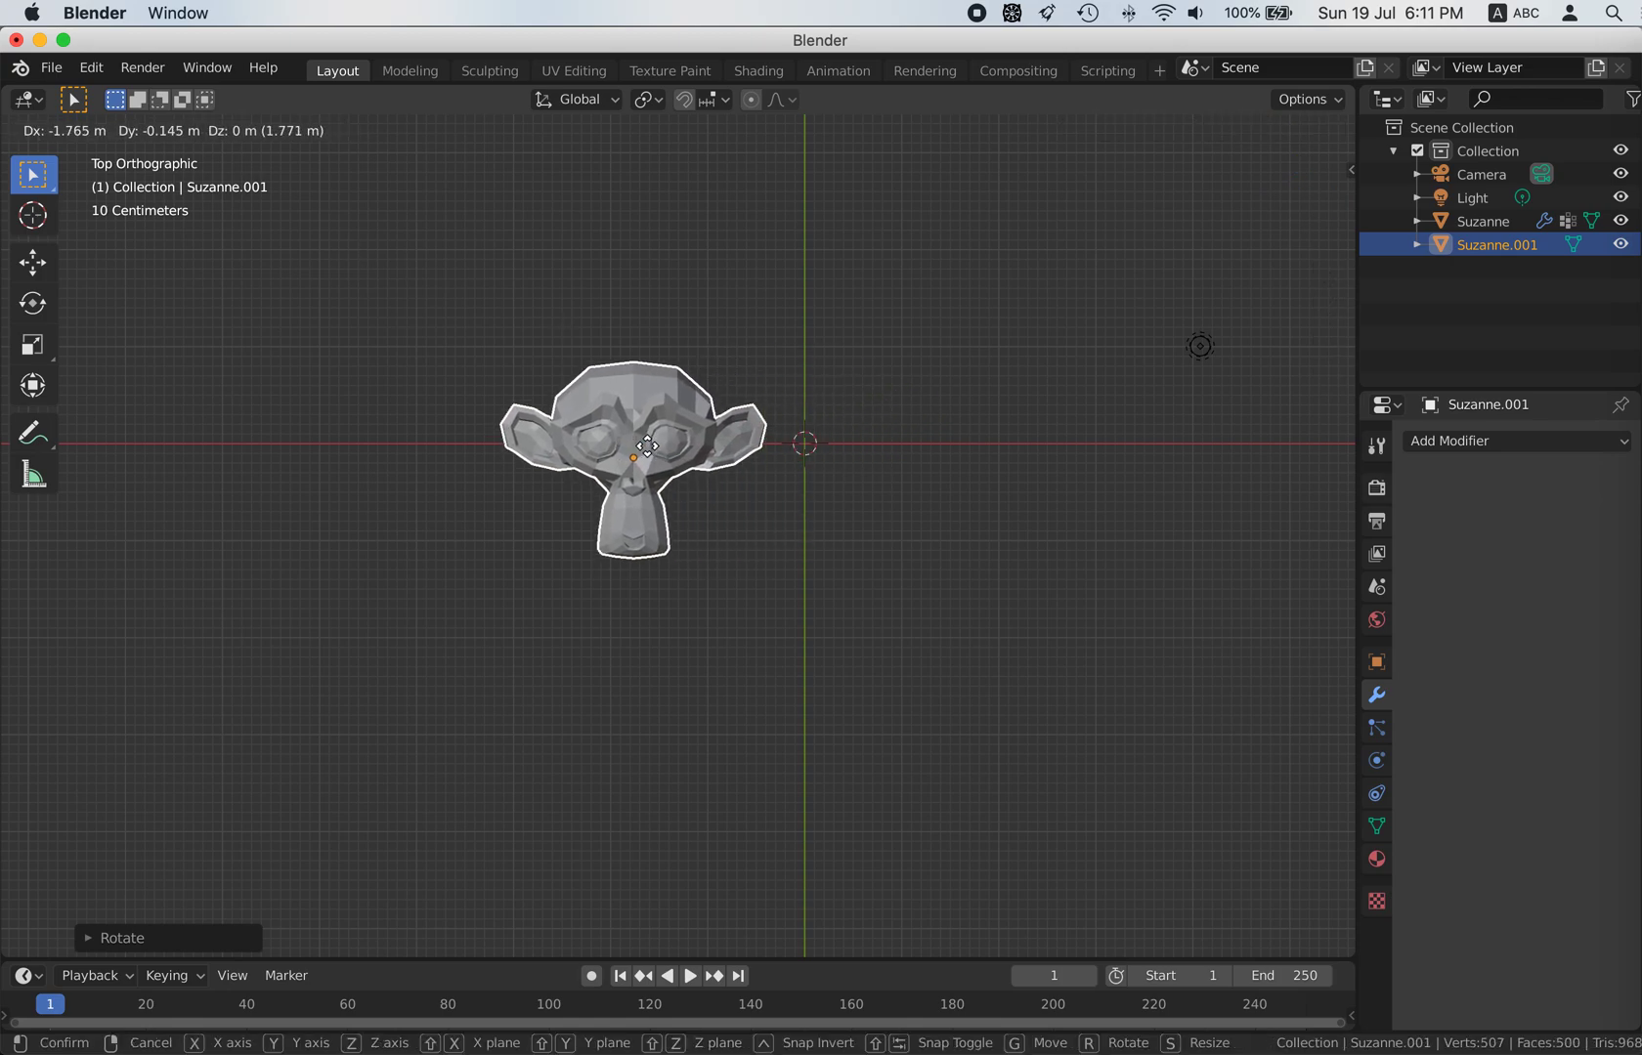
{"action": "left_click", "coordinate": [651, 455]}
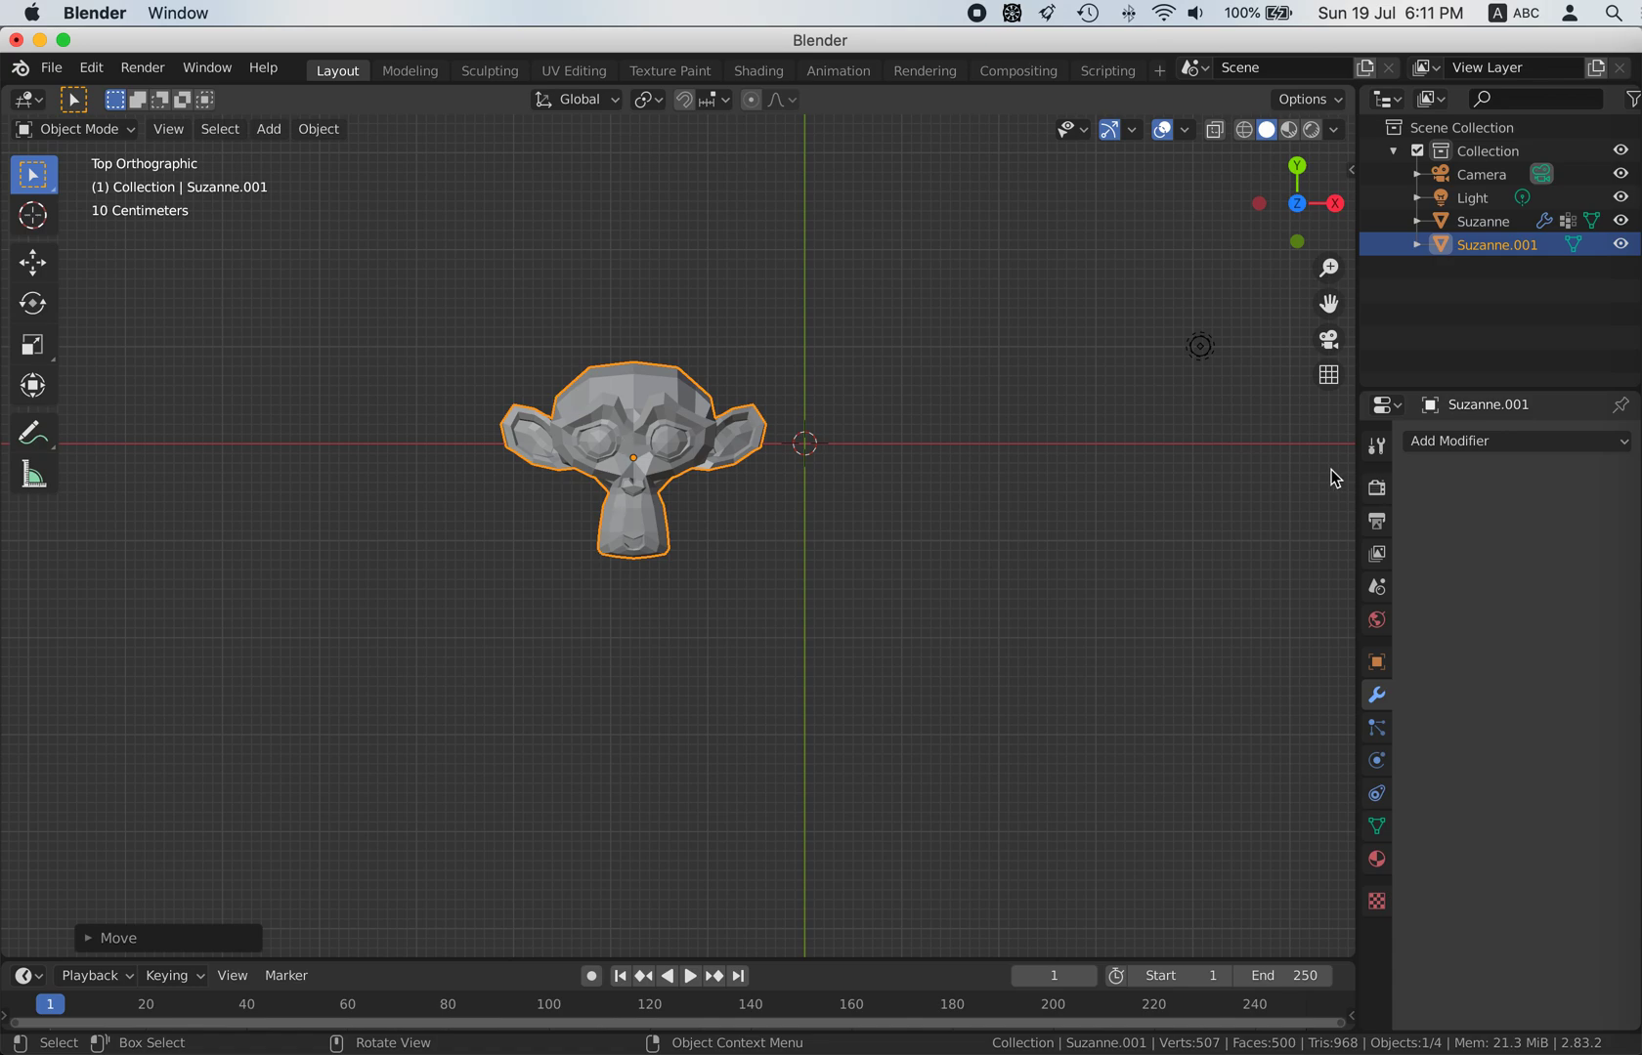
- Hide the original Suzanne and give Suzanne.001 a new vertex group named MONEKY2
{"action": "left_click", "coordinate": [1377, 829]}
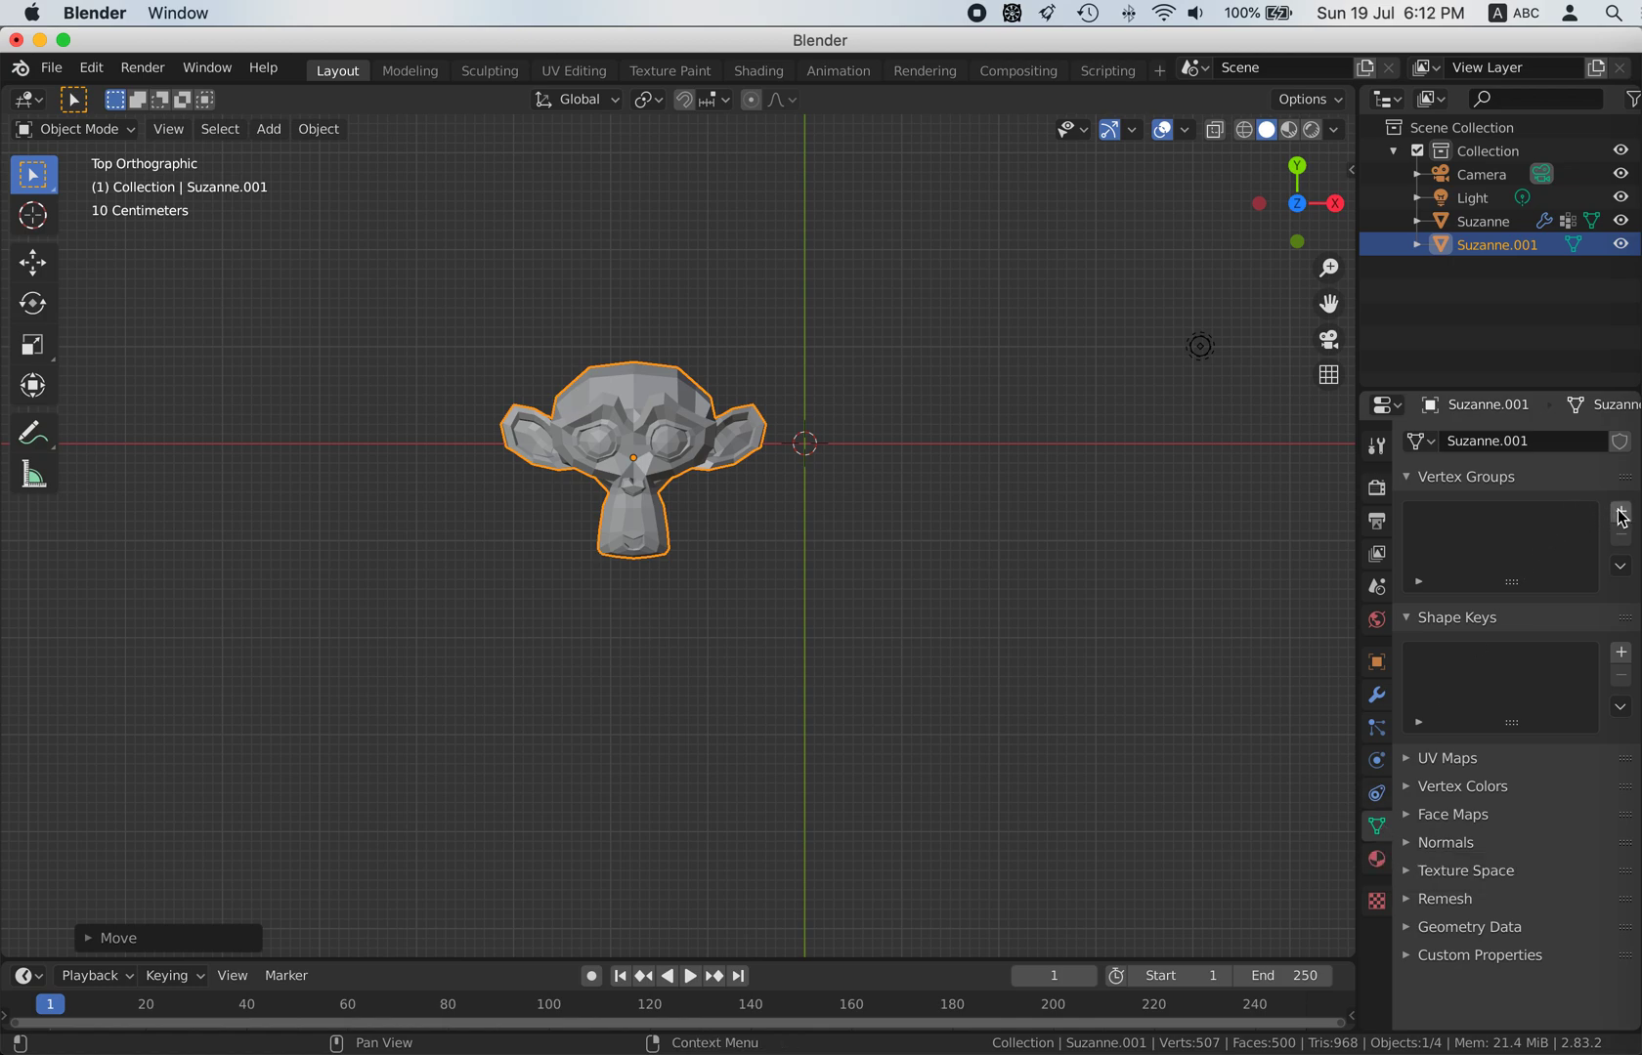
{"action": "left_click", "coordinate": [674, 248]}
{"action": "left_click", "coordinate": [635, 438]}
{"action": "left_click", "coordinate": [740, 282]}
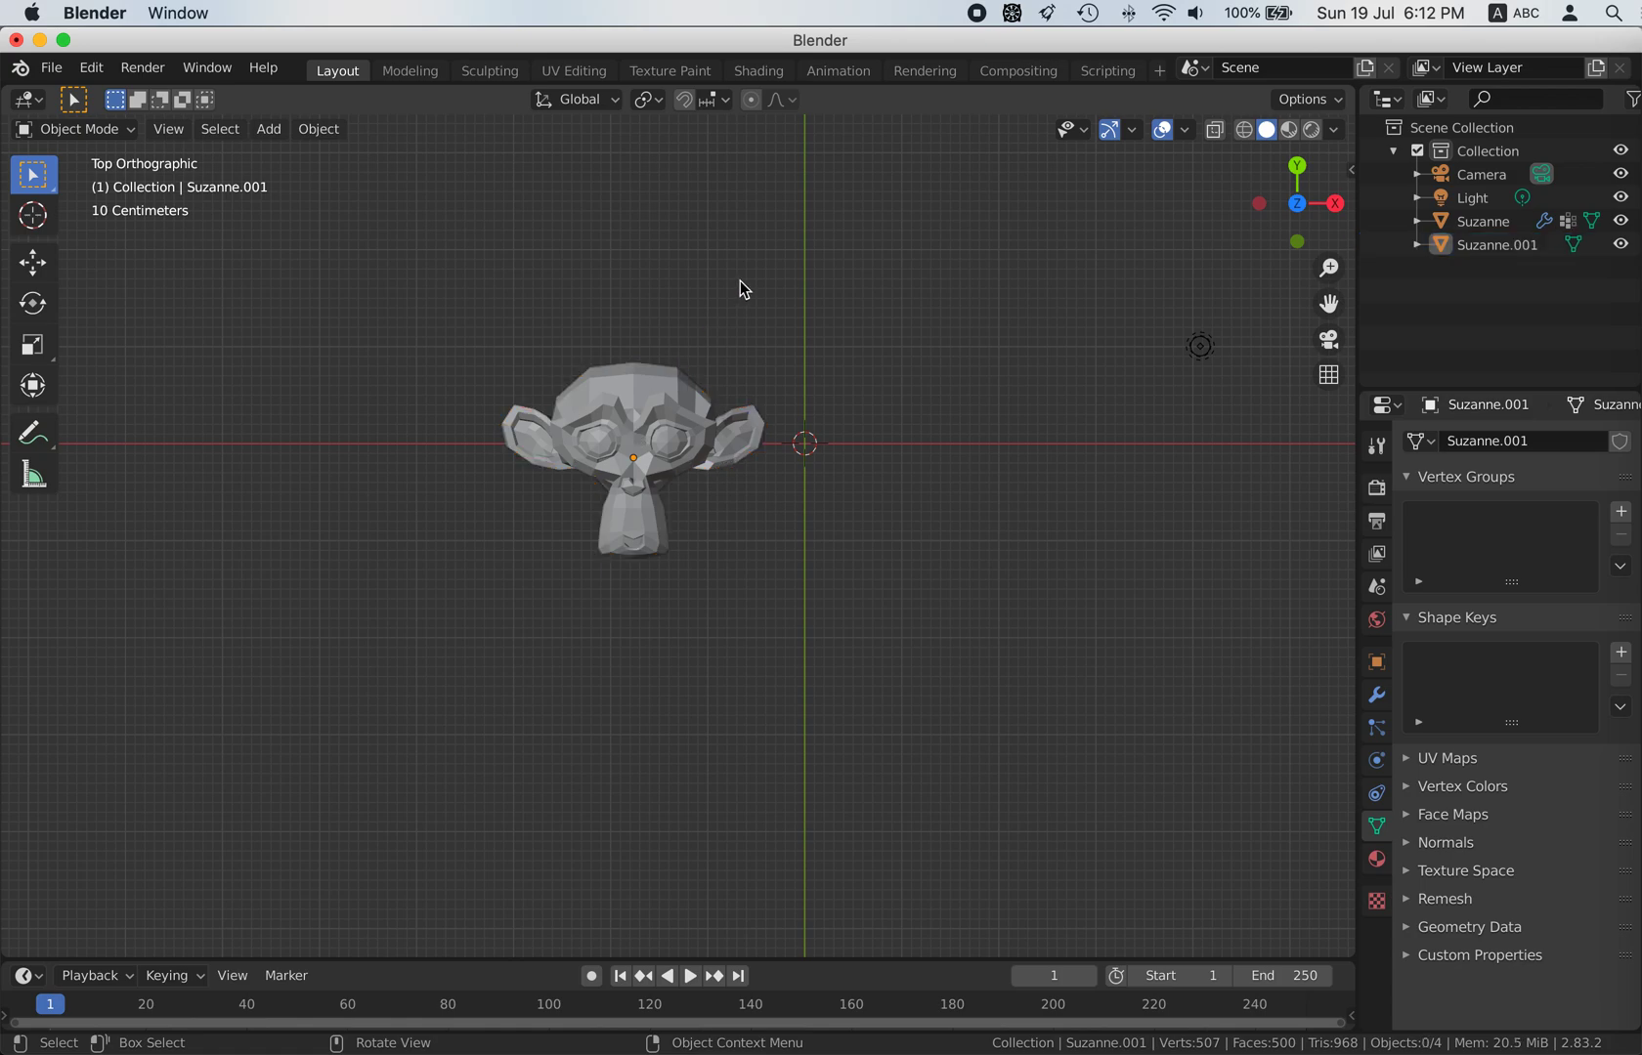
{"action": "left_click", "coordinate": [623, 438]}
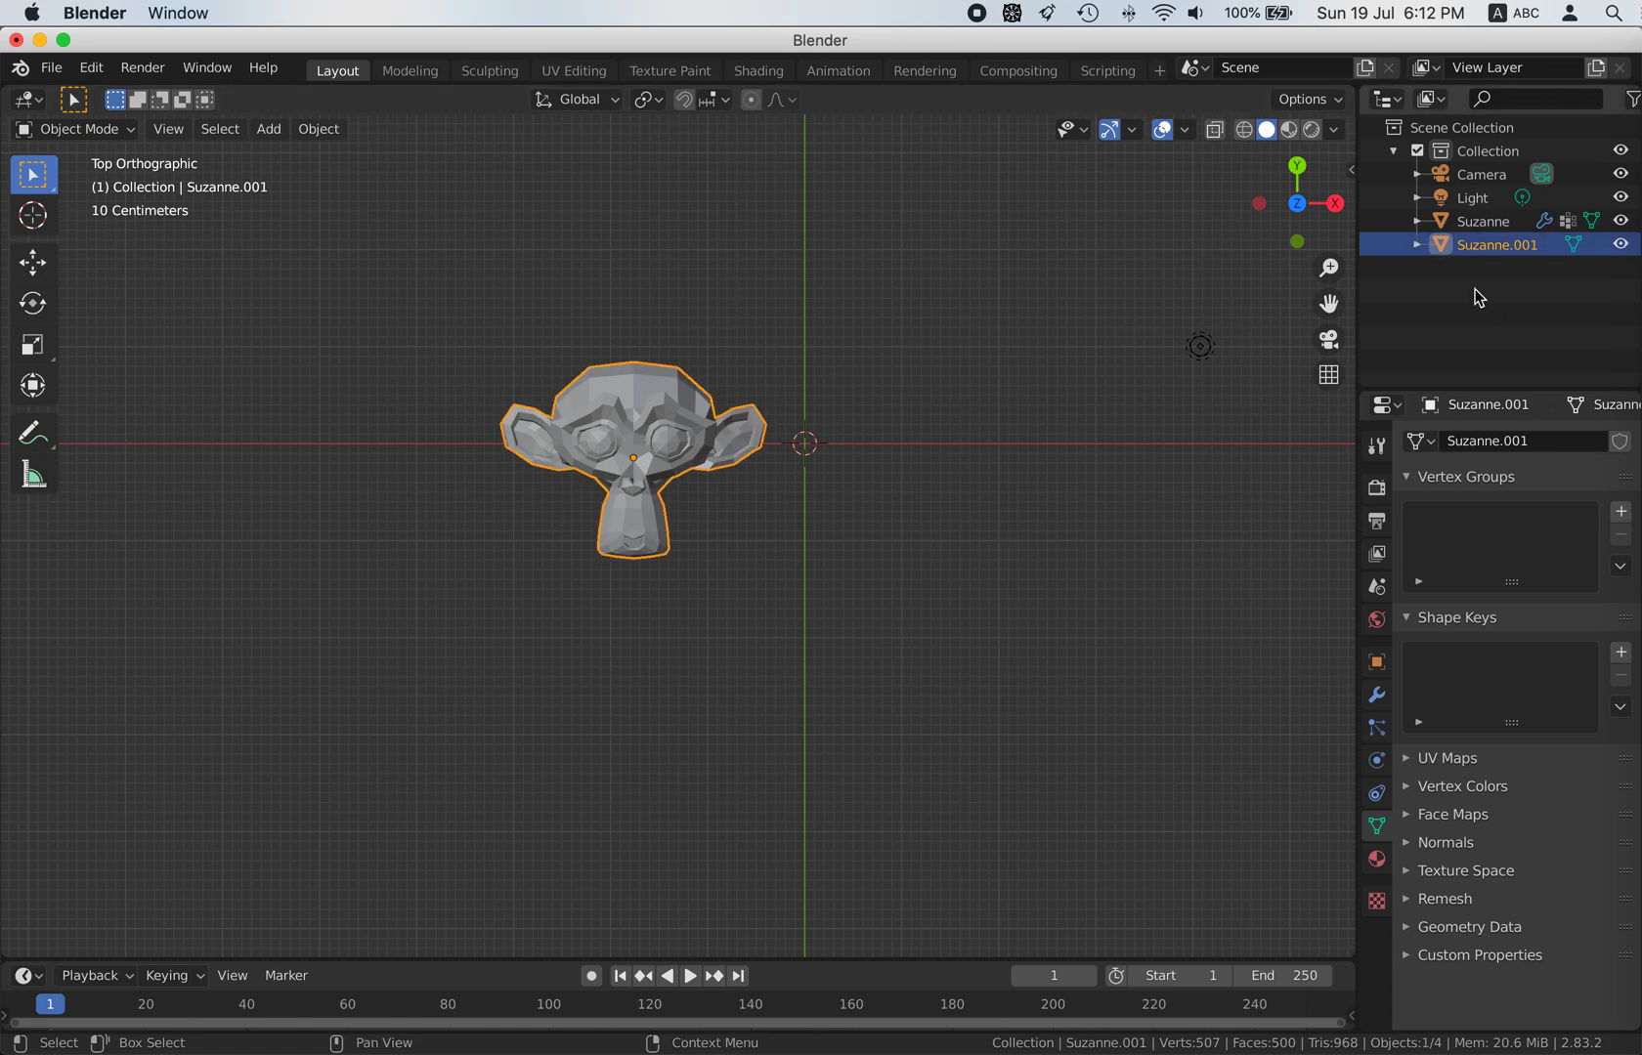
{"action": "left_click", "coordinate": [1620, 221]}
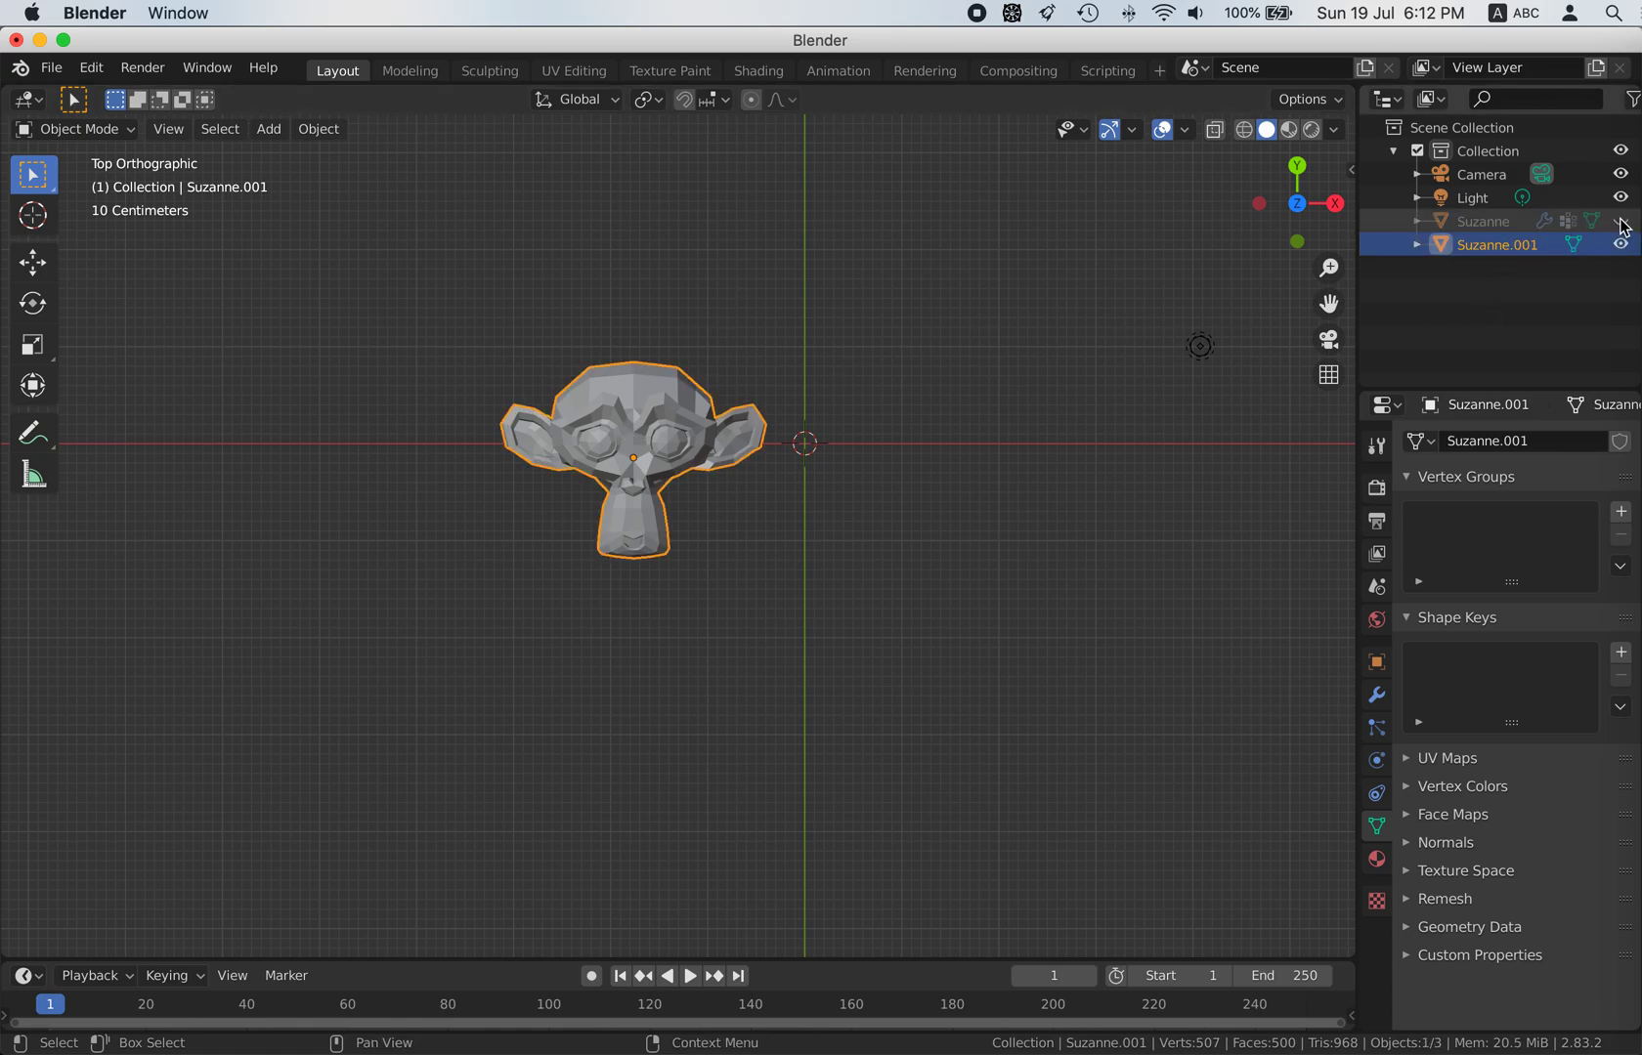
{"action": "left_click", "coordinate": [1621, 516]}
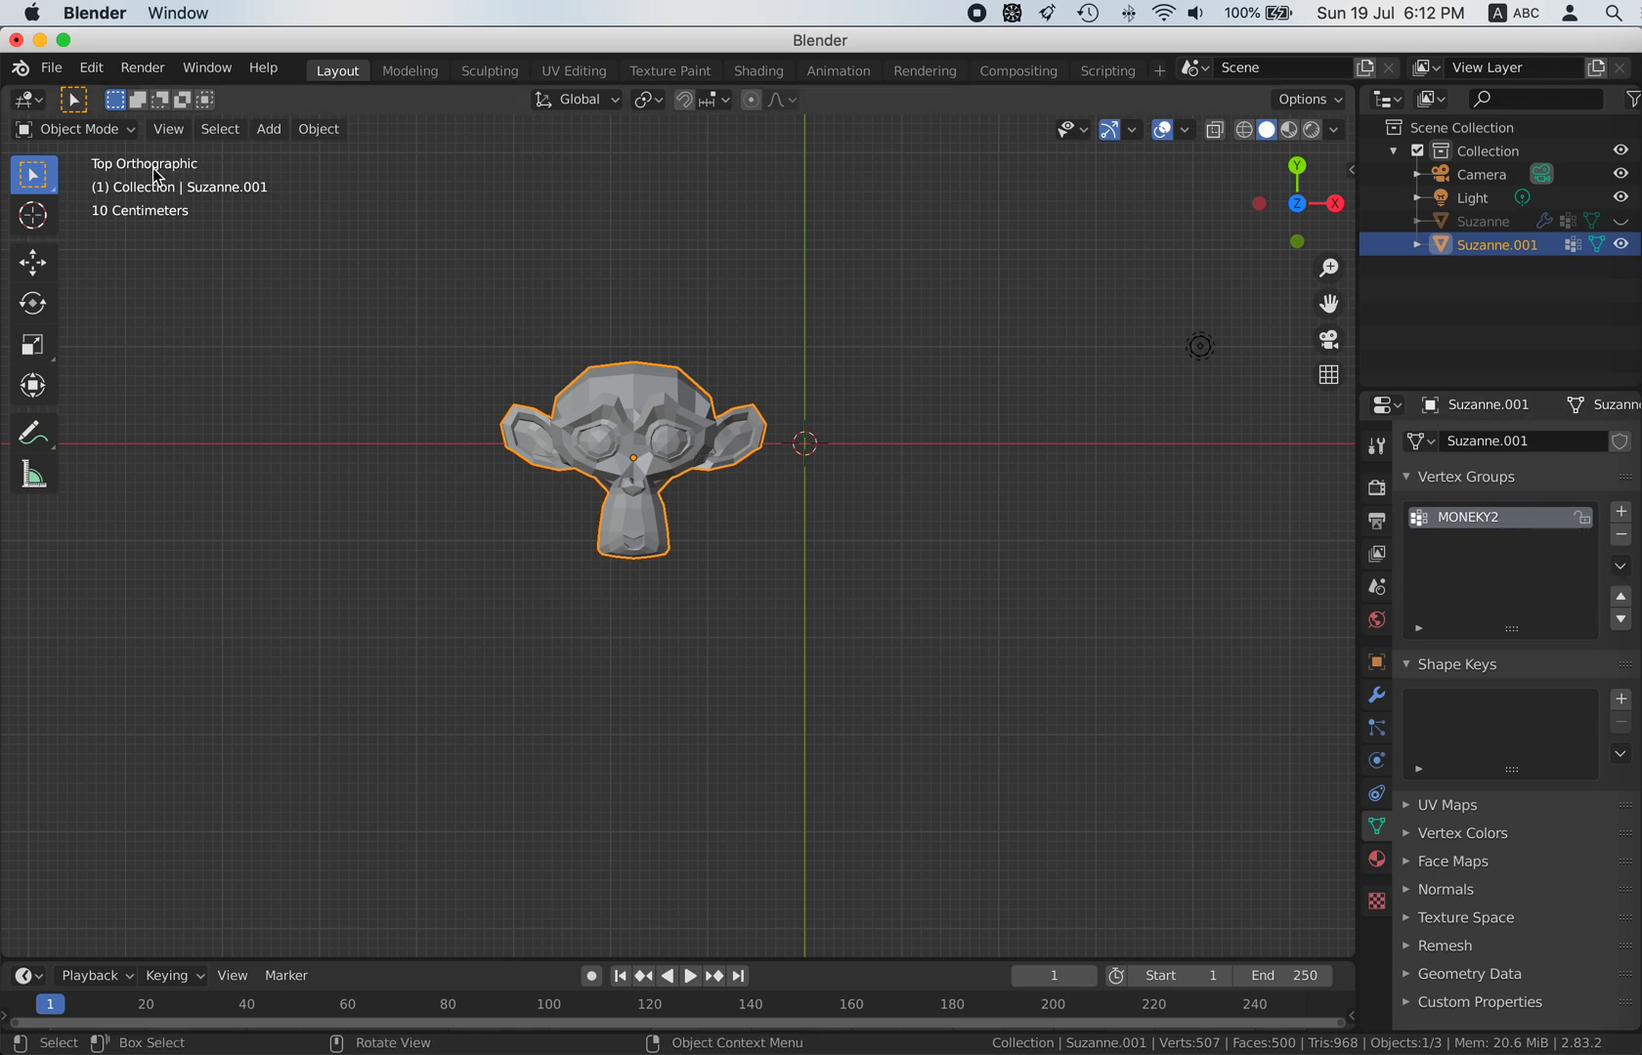
- Switch Suzanne.001 into Weight Paint mode
{"action": "left_click", "coordinate": [121, 137]}
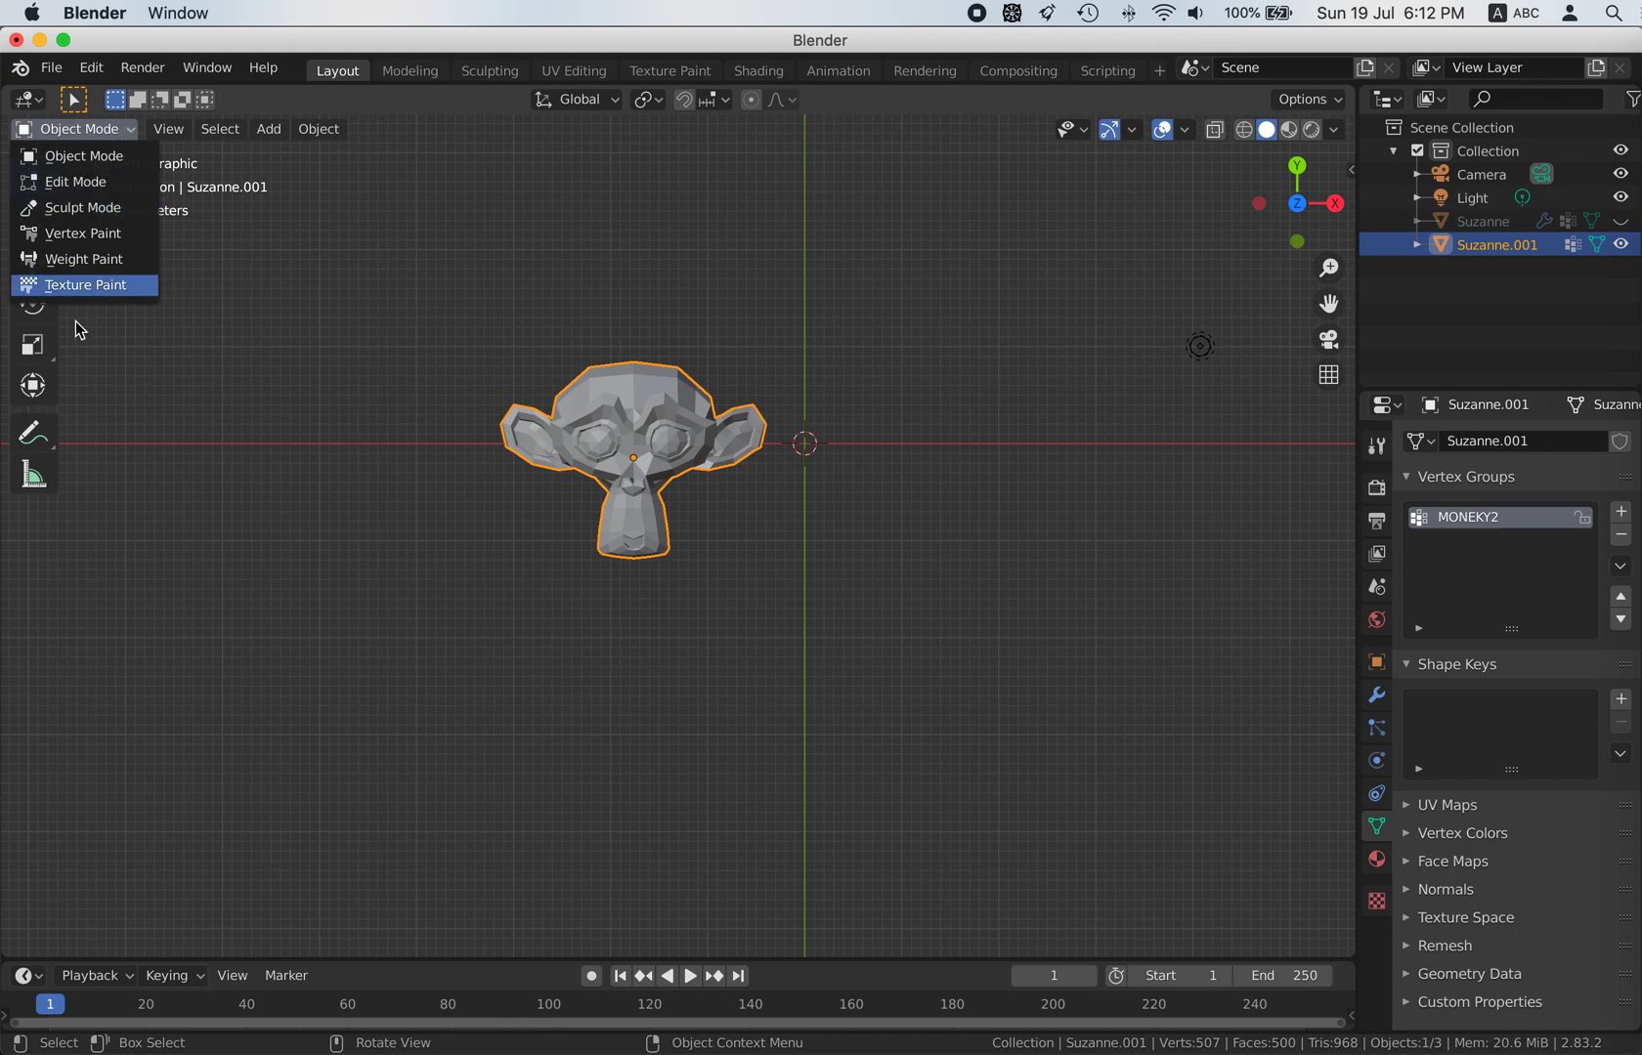
{"action": "left_click", "coordinate": [91, 264]}
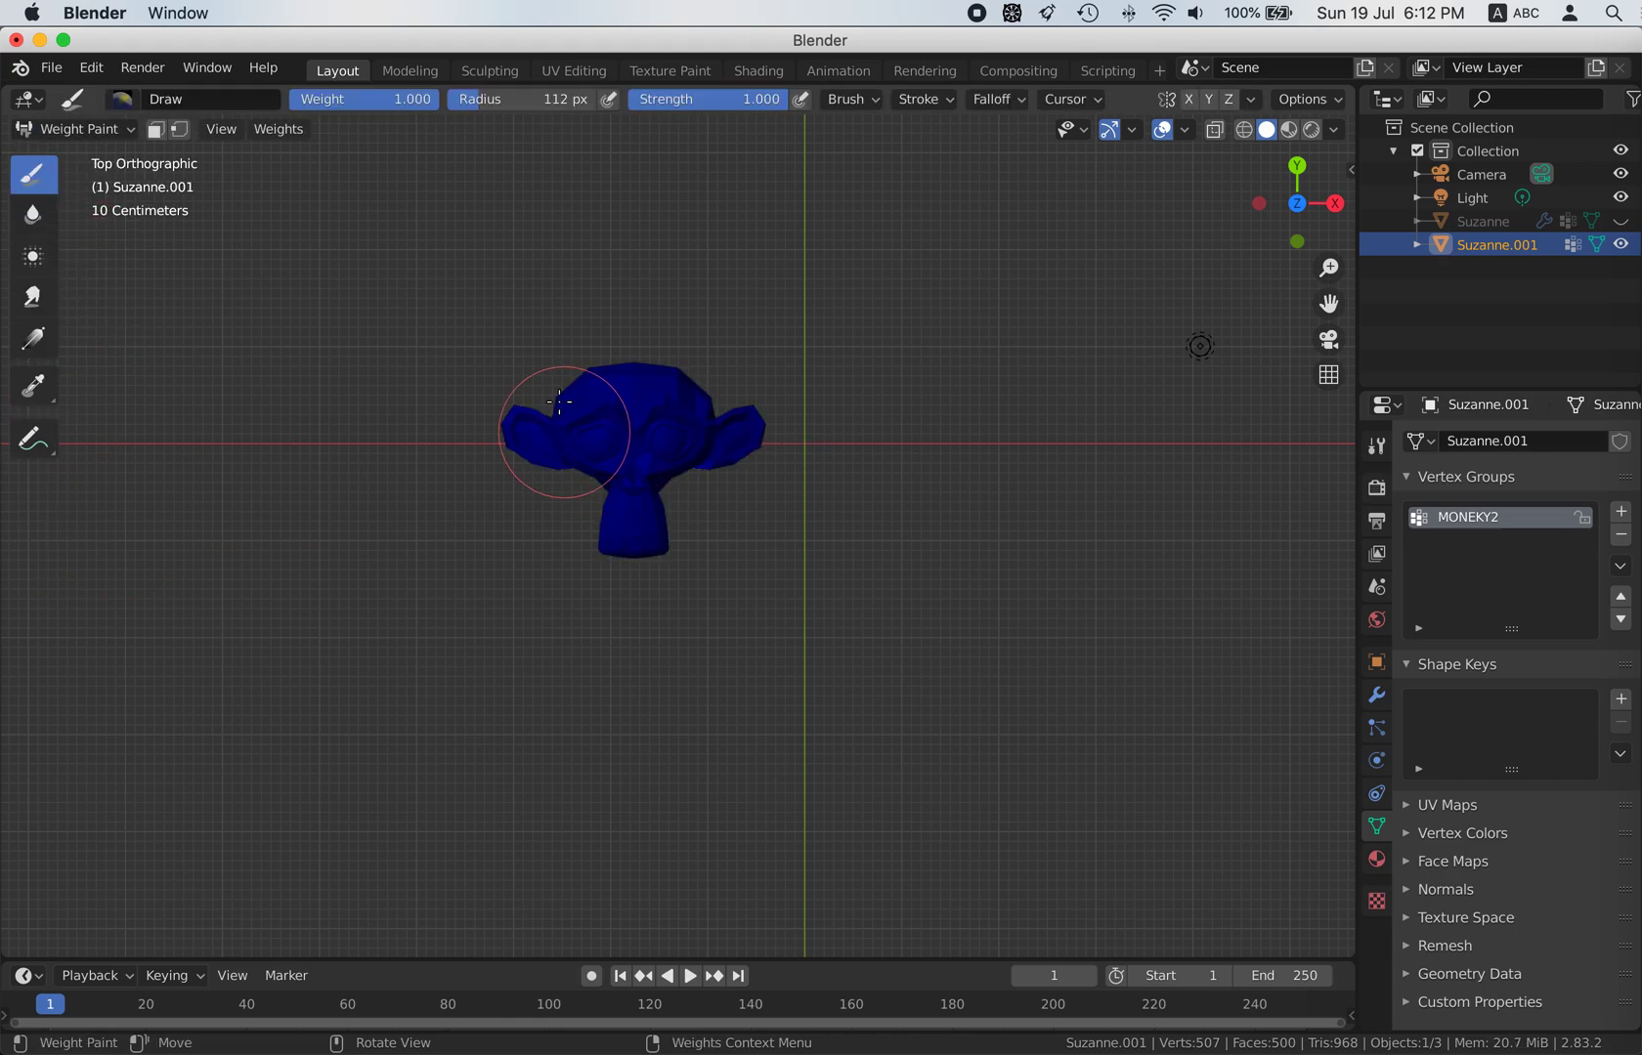
{"action": "scroll", "coordinate": [486, 401], "scroll_direction": "up", "scroll_amount": 1}
{"action": "scroll", "coordinate": [485, 400], "scroll_direction": "up", "scroll_amount": 2}
{"action": "scroll", "coordinate": [485, 399], "scroll_direction": "up", "scroll_amount": 1}
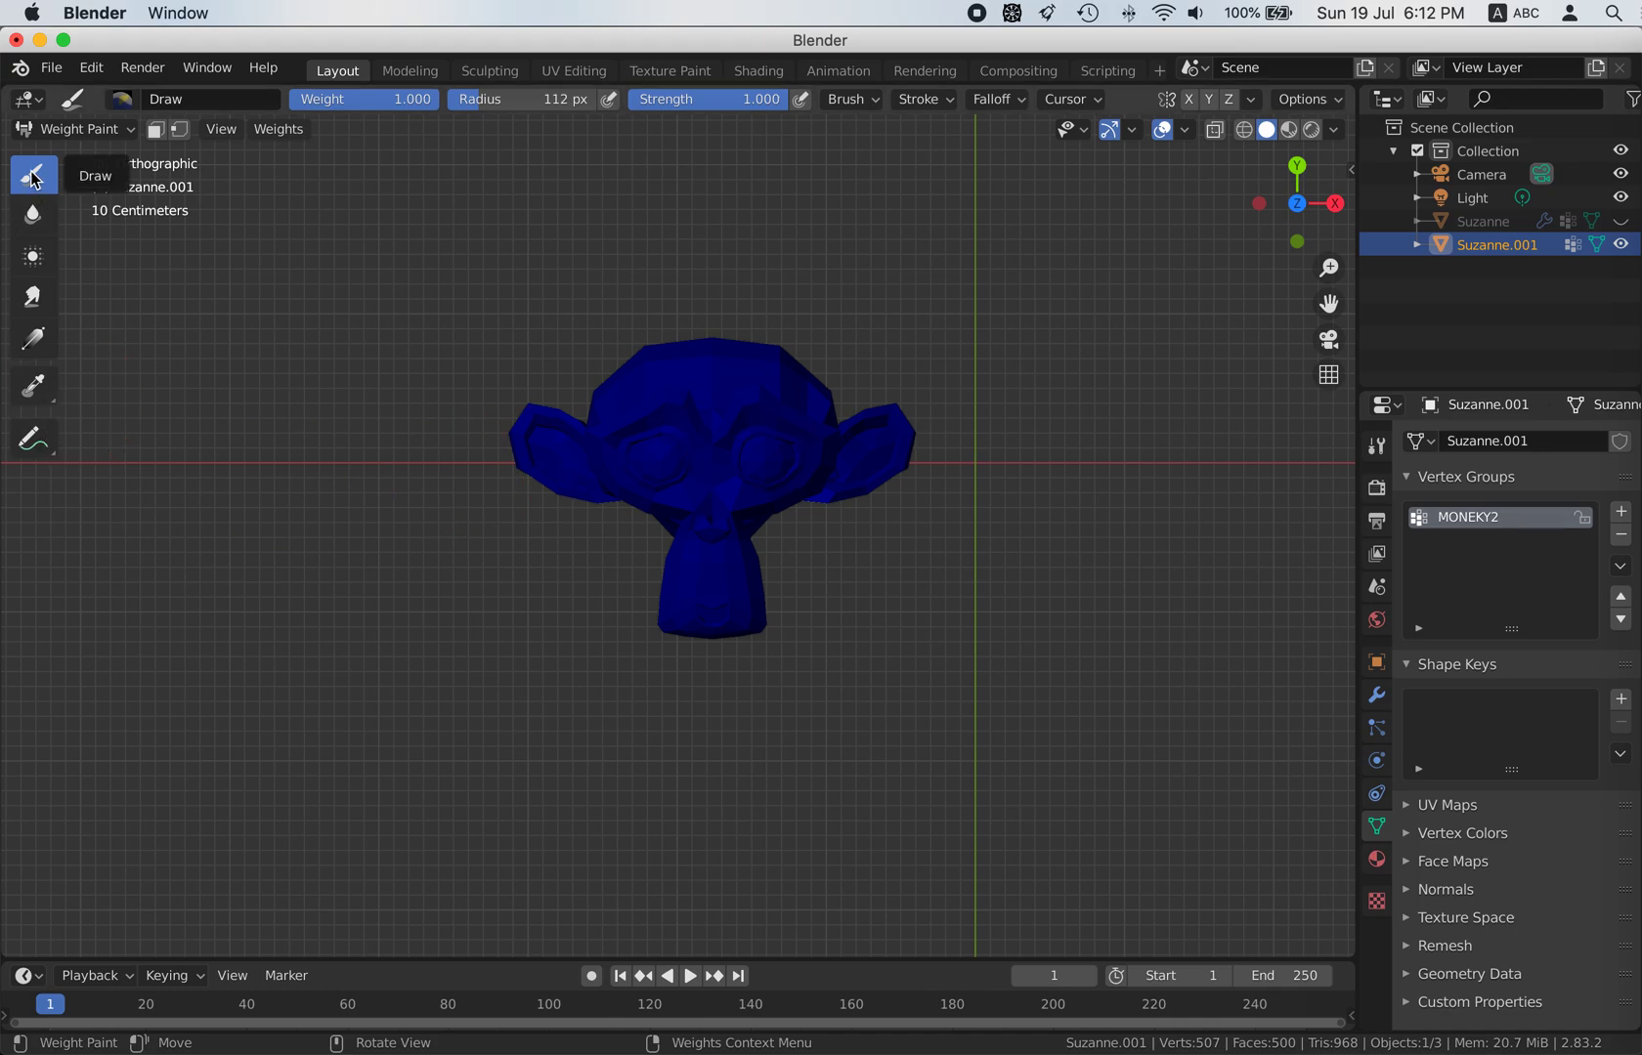
- Drag linear Gradient weights from the left ear toward the face centre
{"action": "left_click", "coordinate": [35, 338]}
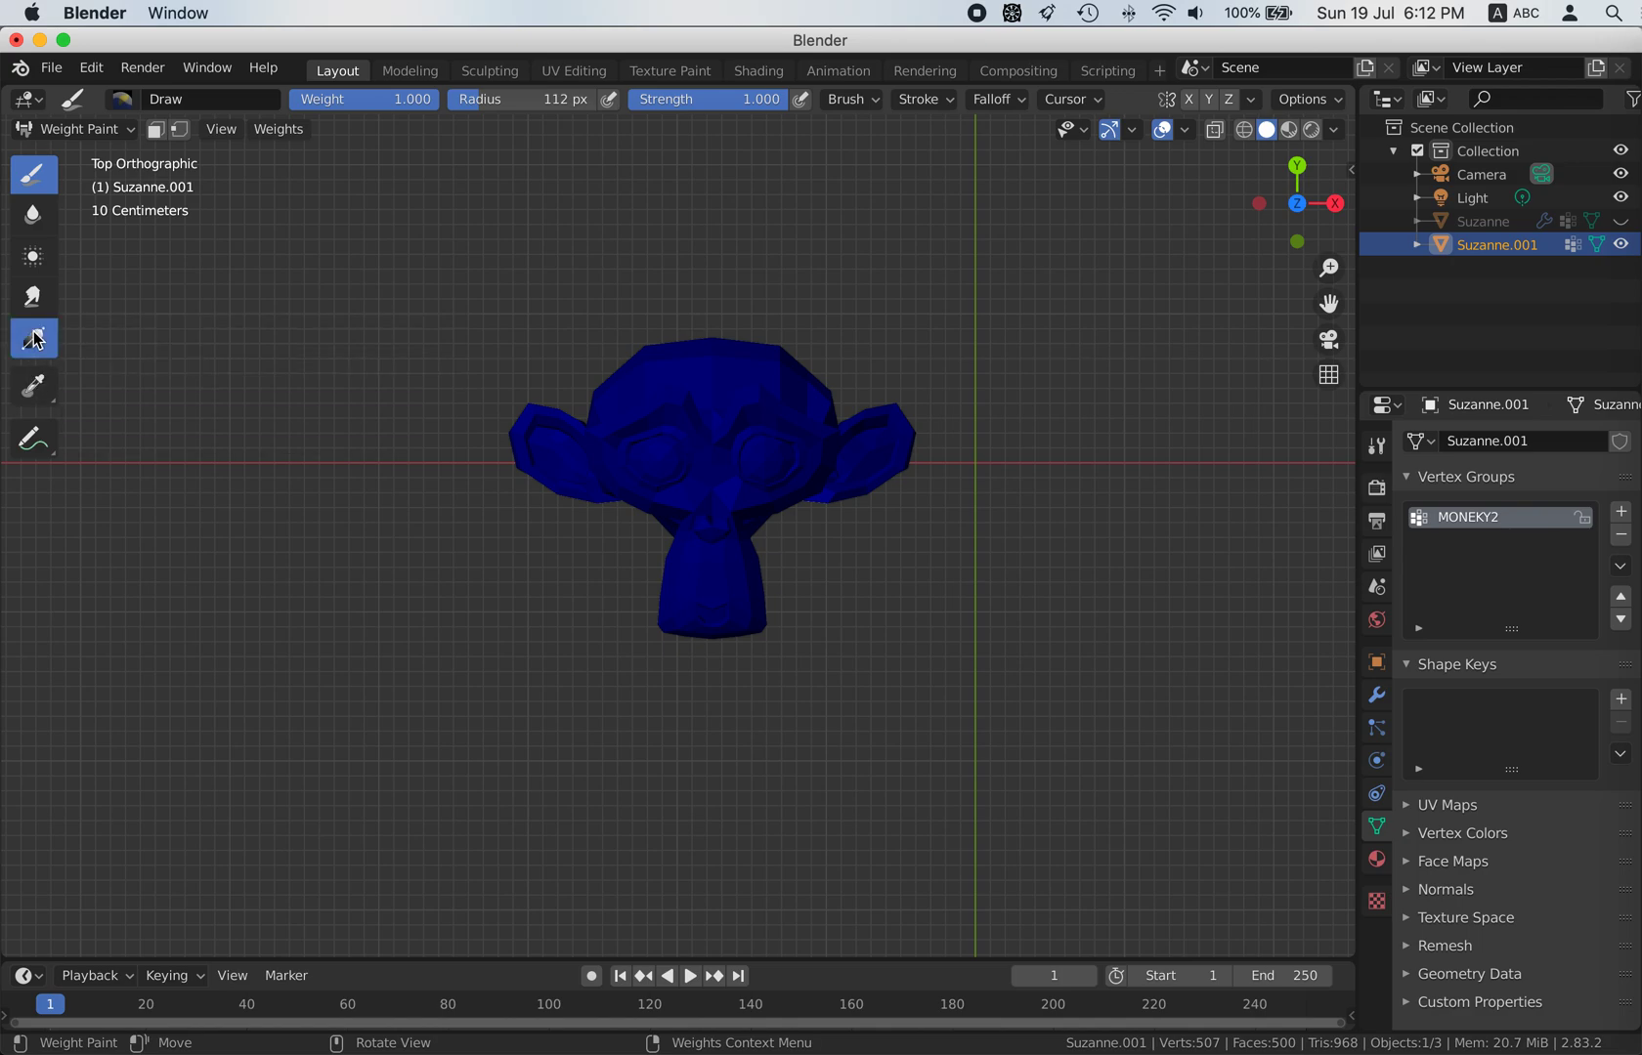
{"action": "left_click_drag", "start_coordinate": [481, 450], "coordinate": [665, 438]}
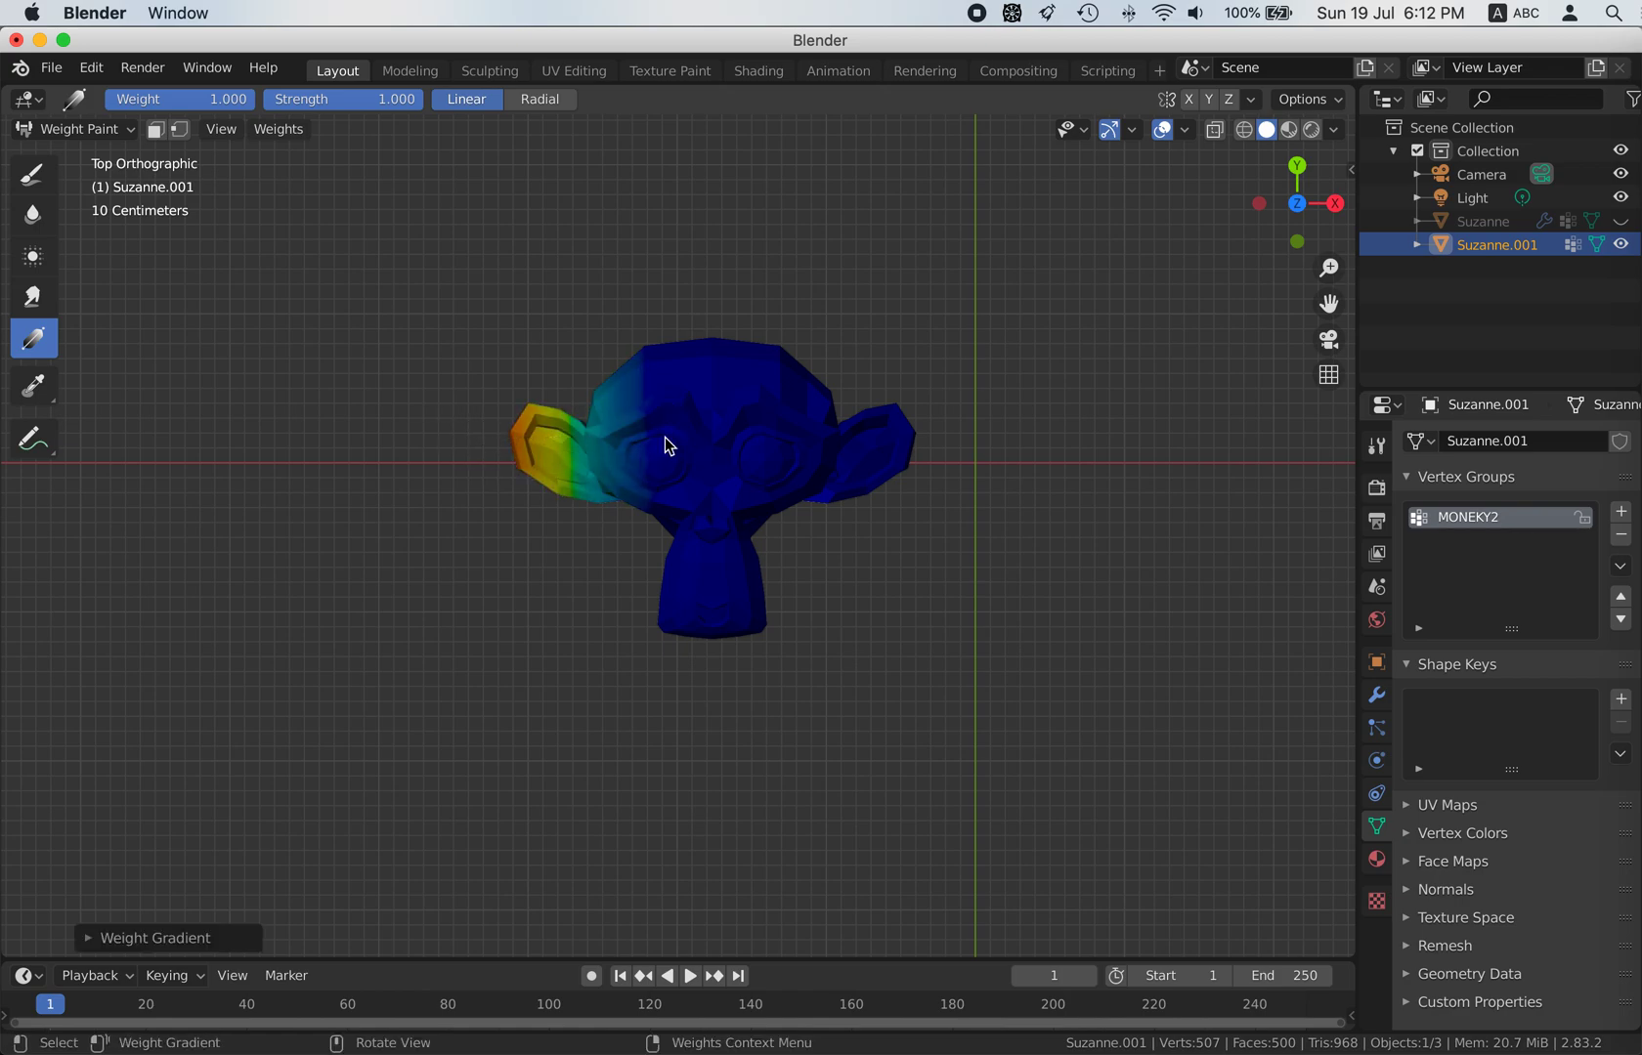
{"action": "left_click_drag", "start_coordinate": [460, 483], "coordinate": [708, 506]}
{"action": "left_click_drag", "start_coordinate": [441, 526], "coordinate": [665, 521]}
{"action": "left_click_drag", "start_coordinate": [441, 448], "coordinate": [670, 448]}
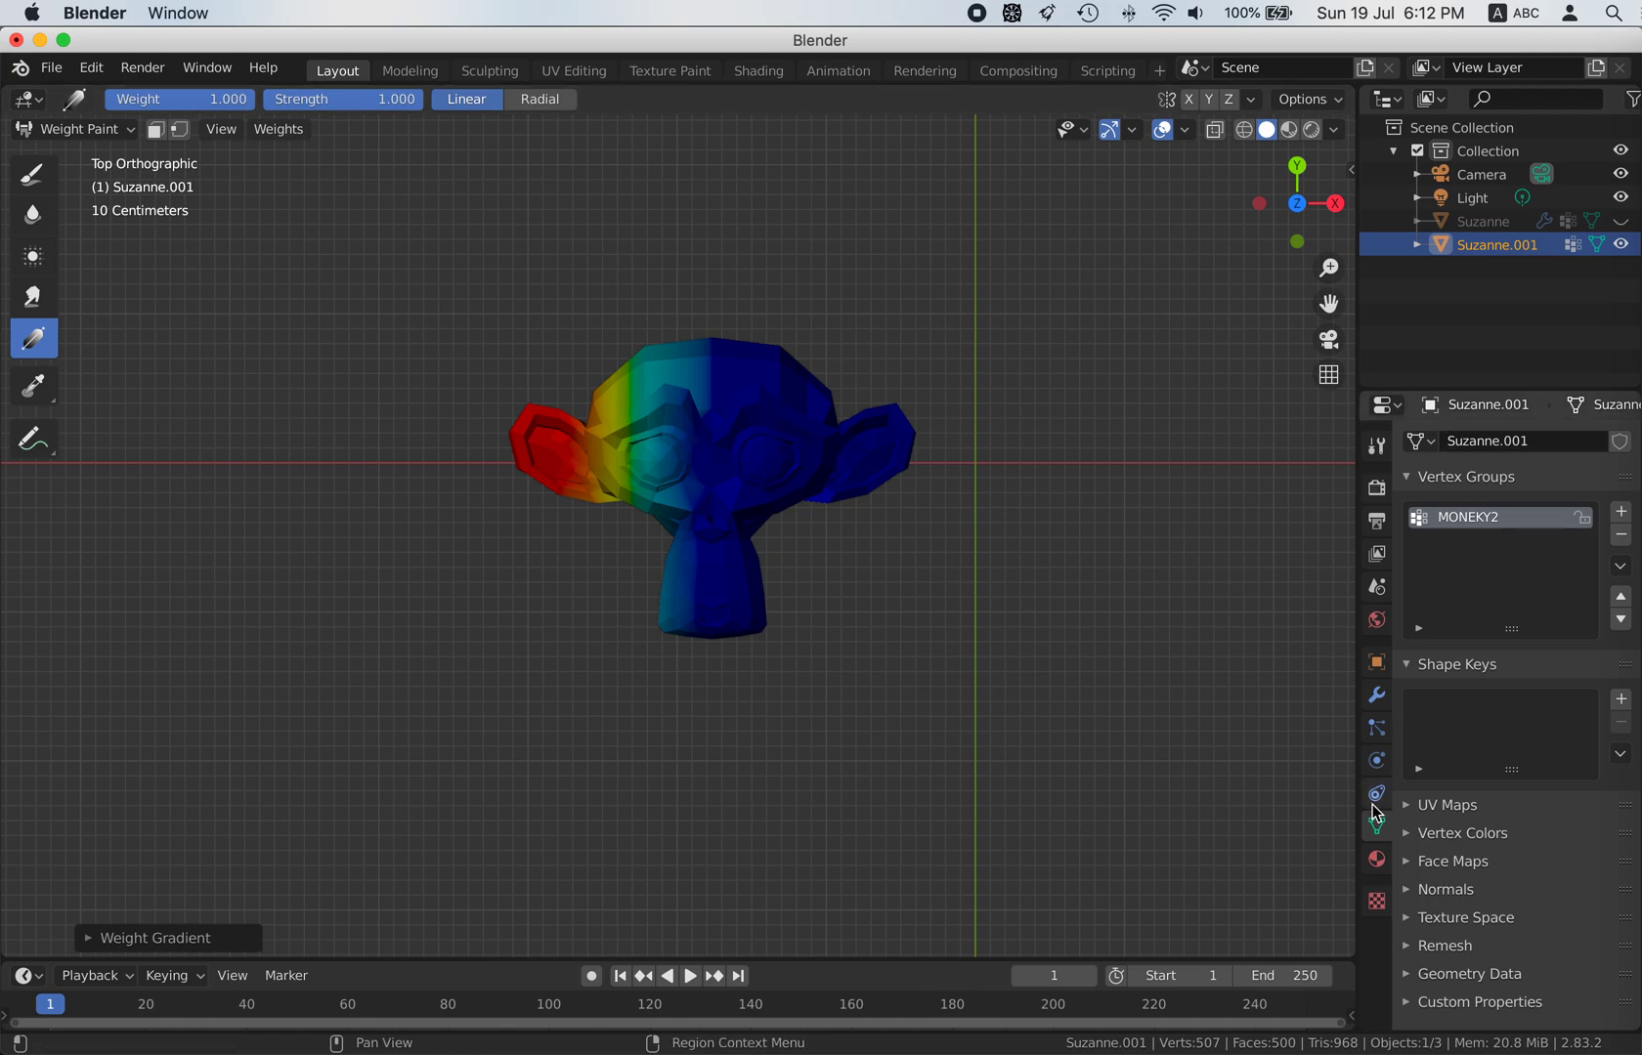
- Add a Mask modifier to Suzanne.001 driven by the MONEKY2 vertex group
{"action": "left_click", "coordinate": [1377, 700]}
{"action": "left_click", "coordinate": [1530, 442]}
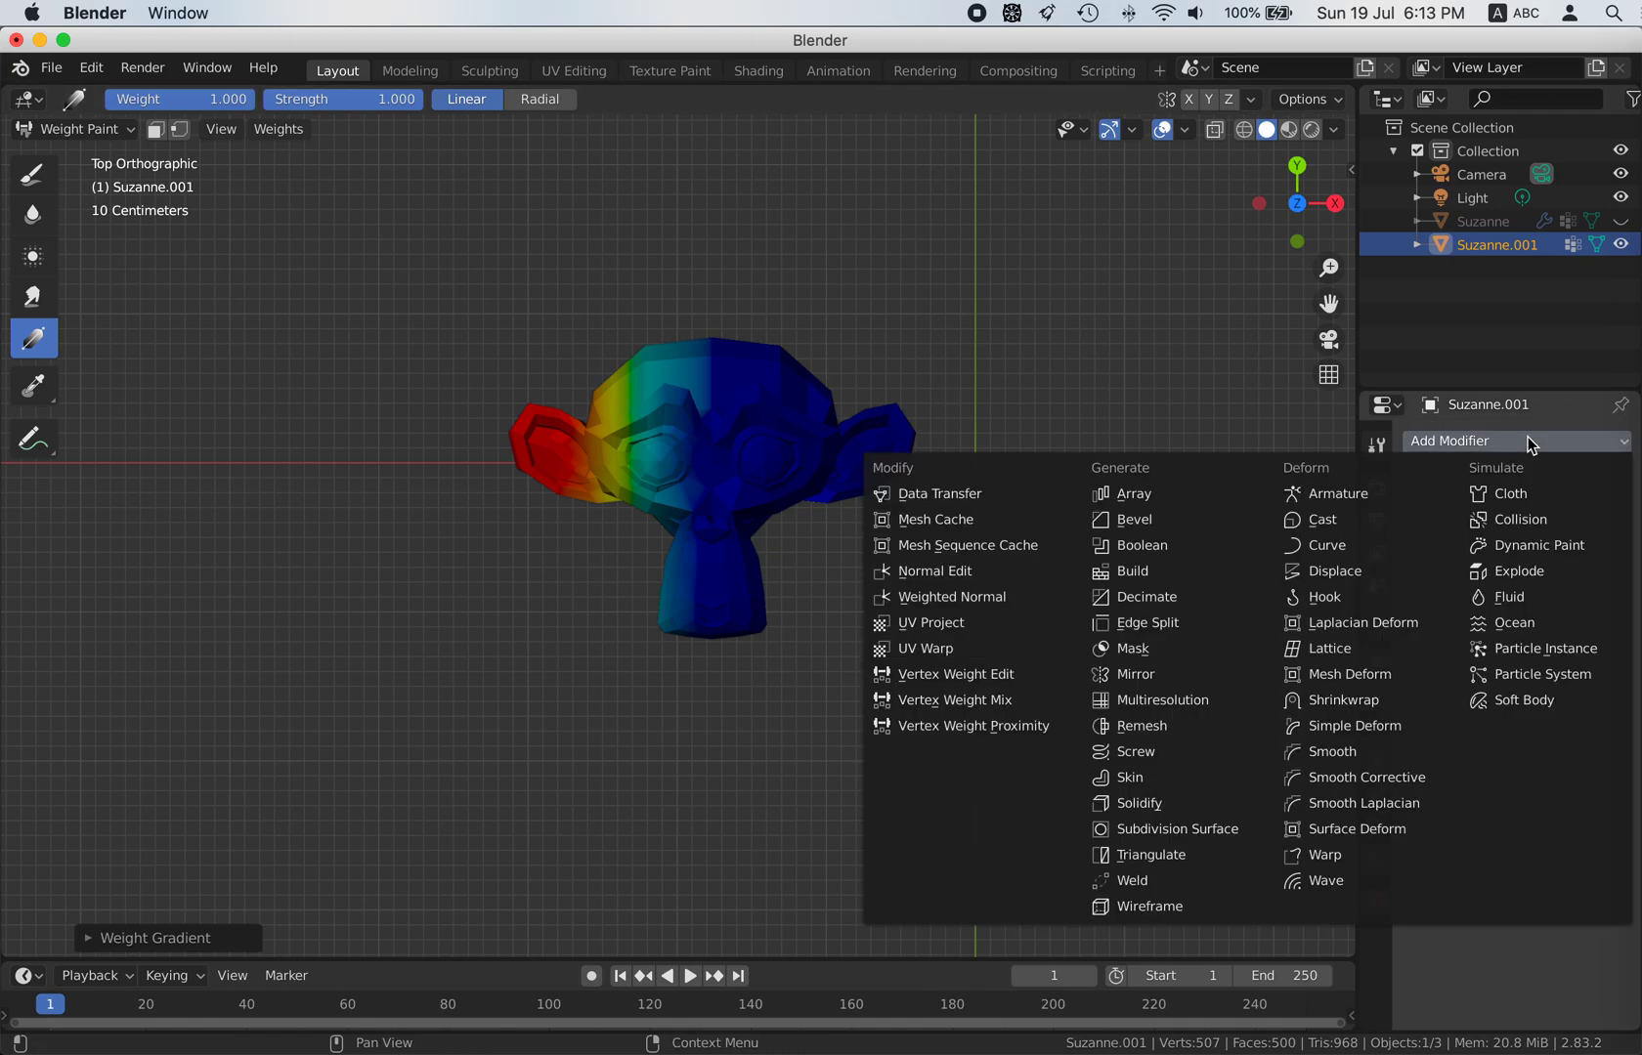
{"action": "left_click", "coordinate": [1186, 653]}
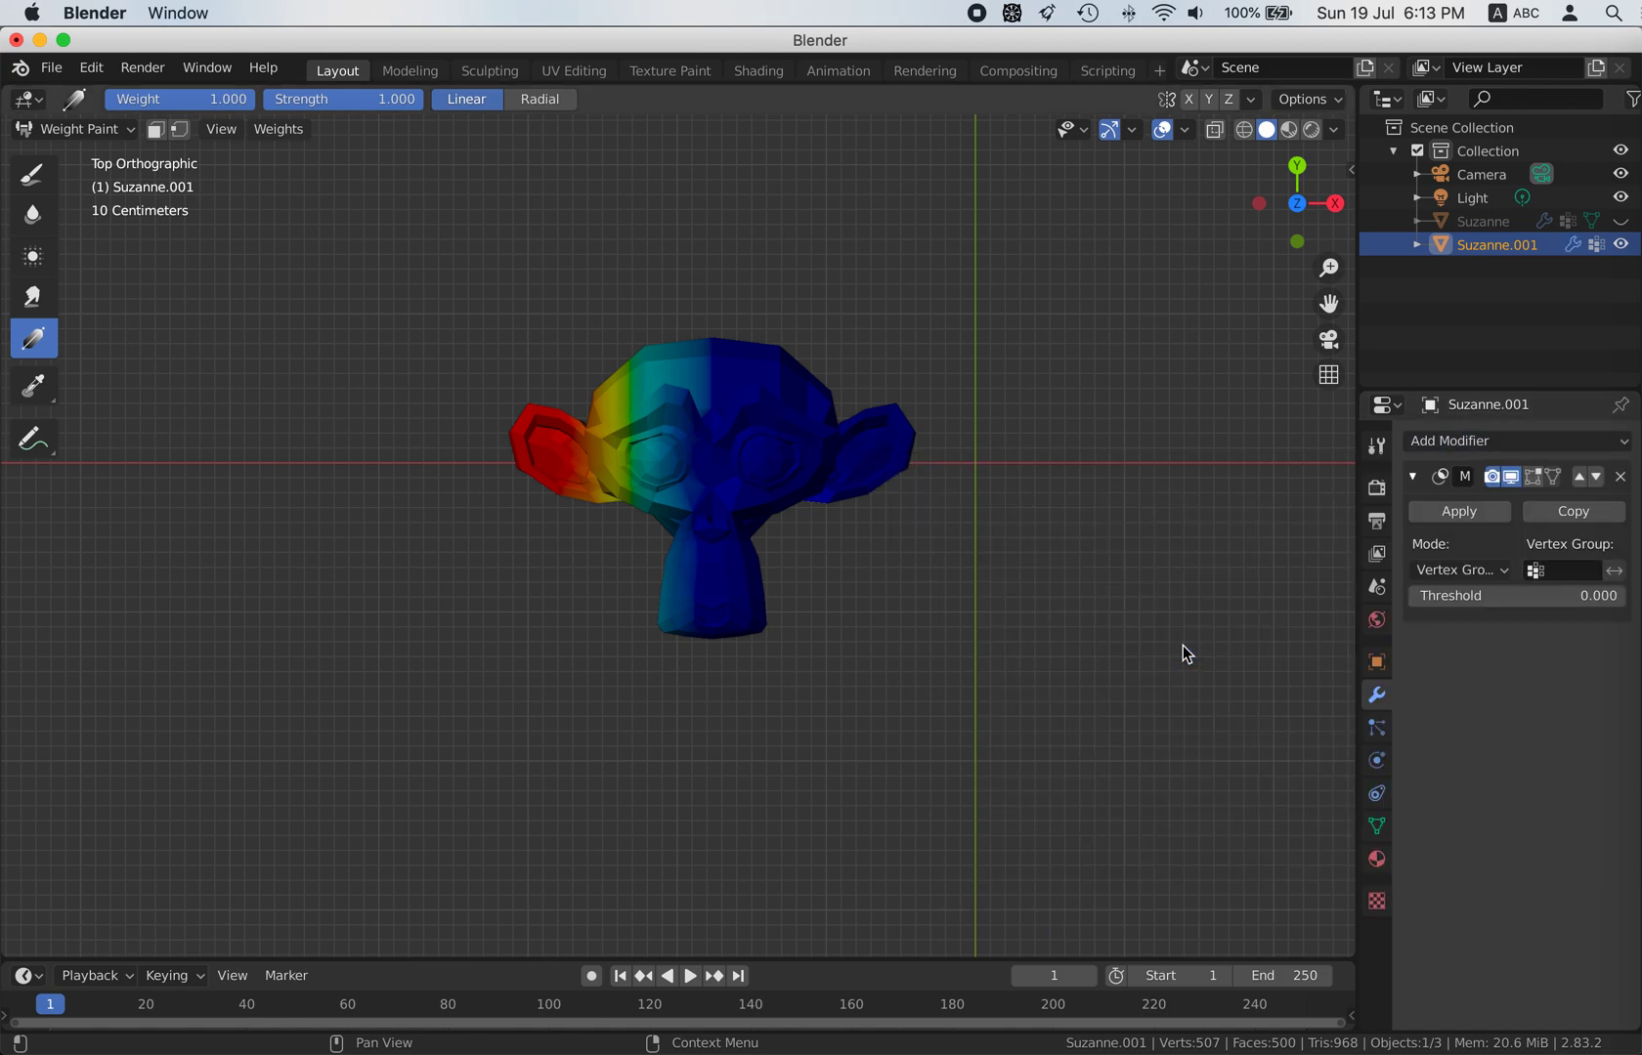
{"action": "left_click", "coordinate": [1538, 572]}
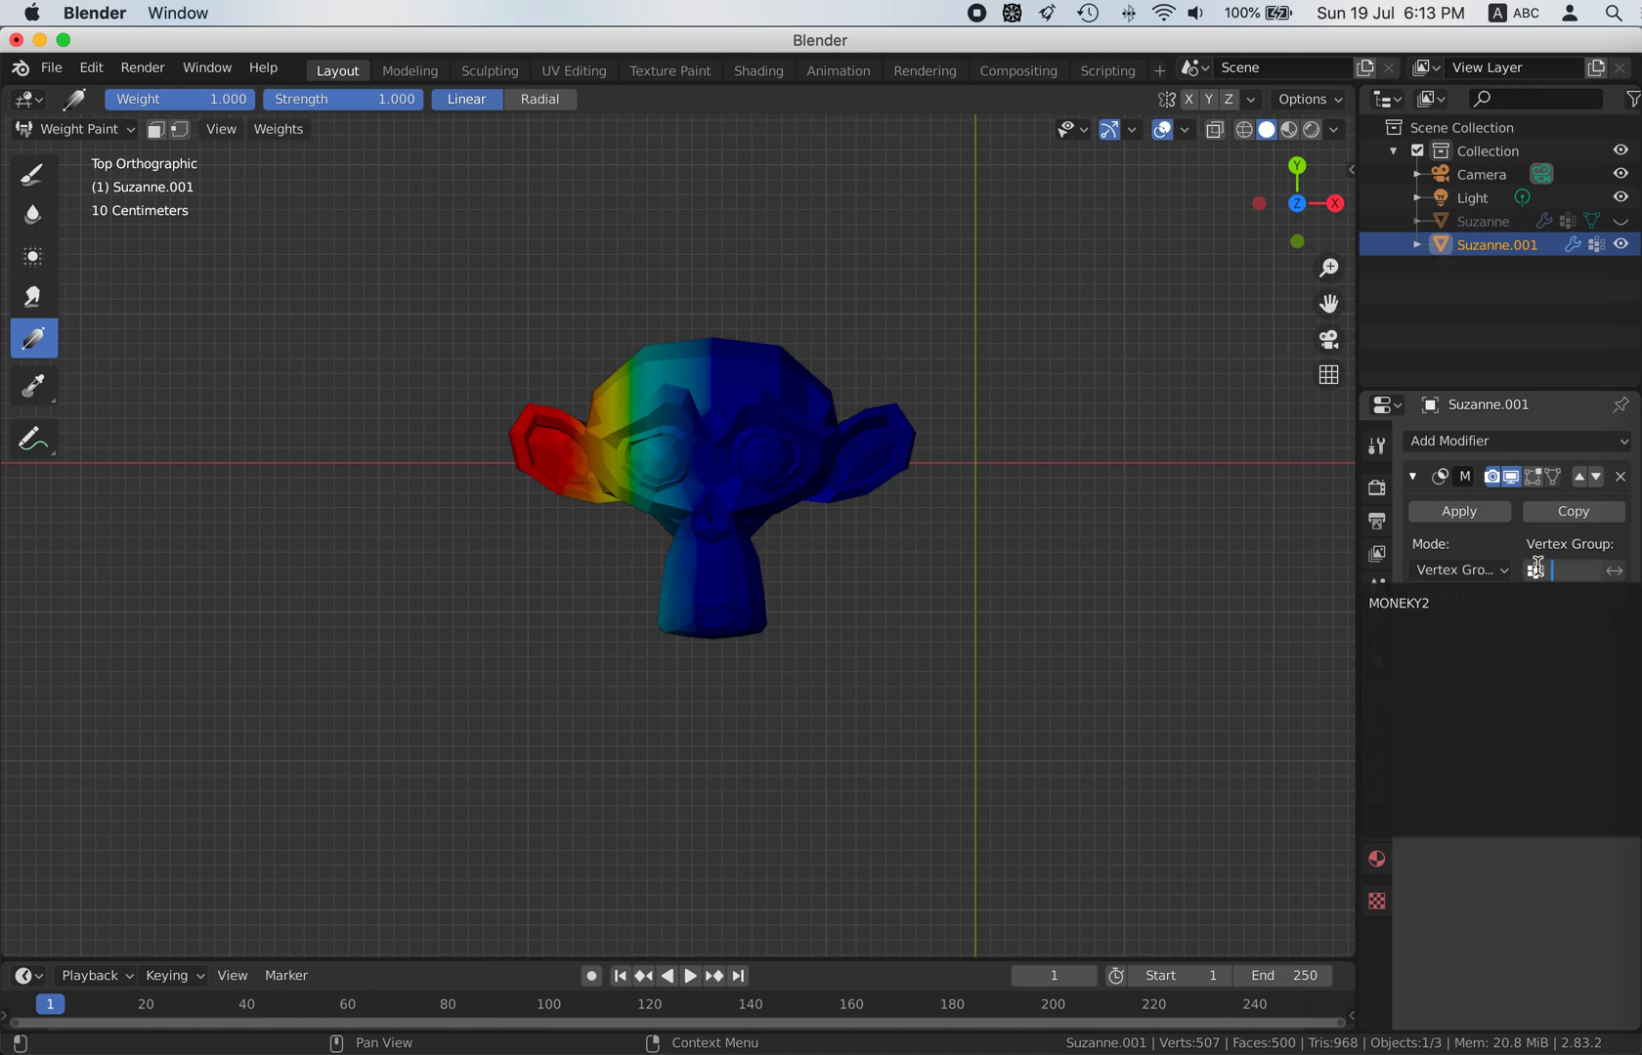
{"action": "left_click", "coordinate": [1440, 606]}
- Try mask threshold 0.364, return it to 0.000, and go back to Object Mode
{"action": "mouse_move", "coordinate": [1593, 597]}
{"action": "left_mouse_down"}
{"action": "mouse_move", "coordinate": [1636, 600]}
{"action": "mouse_move", "coordinate": [1427, 601]}
{"action": "left_mouse_up"}
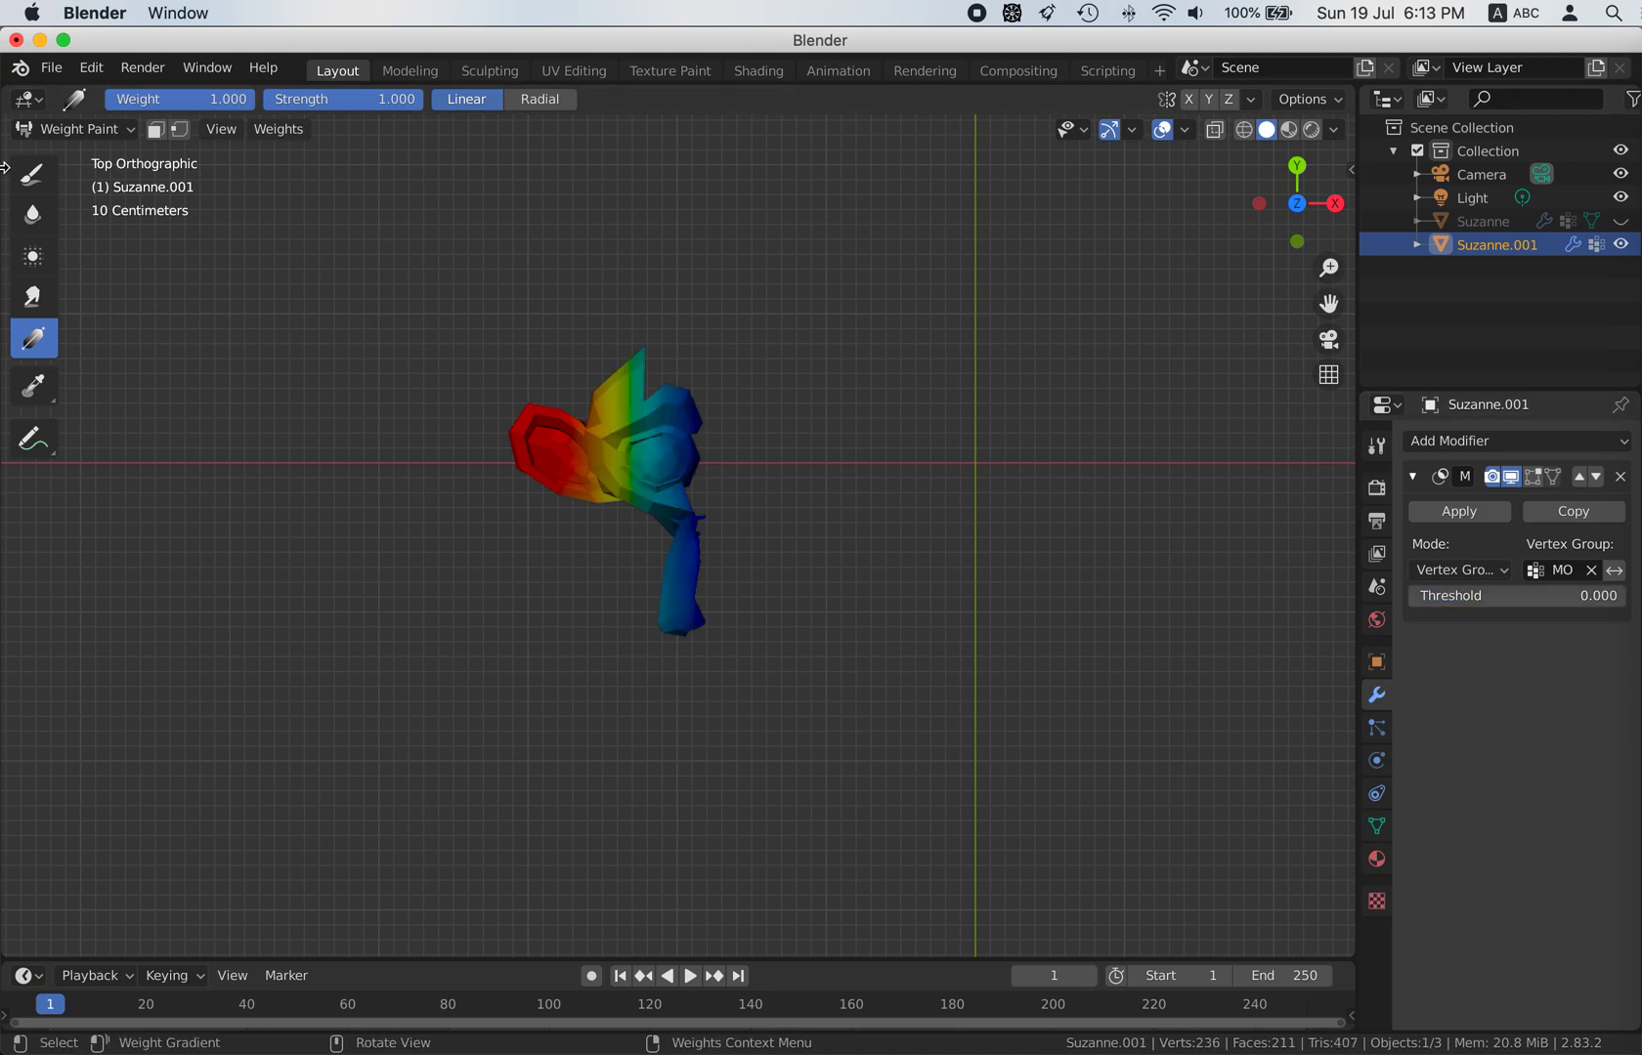
{"action": "left_click", "coordinate": [110, 132]}
{"action": "left_click", "coordinate": [107, 157]}
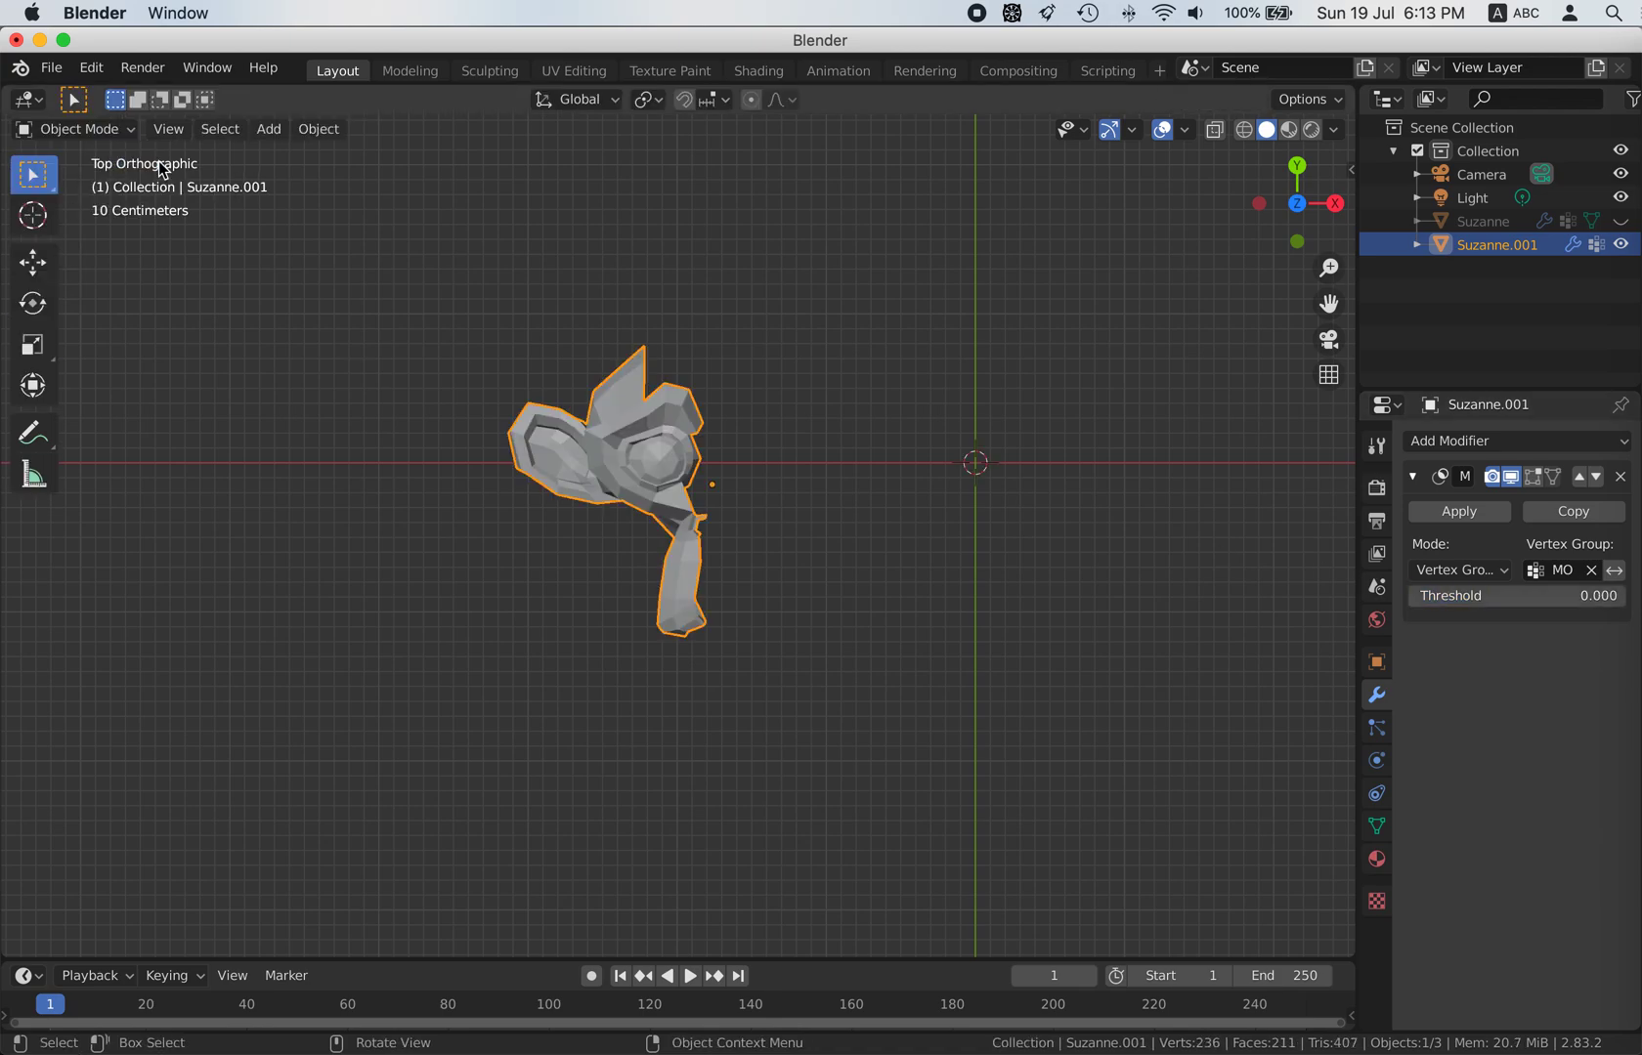
- Test a higher Mask threshold, then undo back to the weight-painted Suzanne.001
{"action": "left_click_drag", "start_coordinate": [1567, 606], "coordinate": [1404, 616]}
{"action": "key", "text": "ctrl+z"}
{"action": "key", "text": "ctrl+z"}
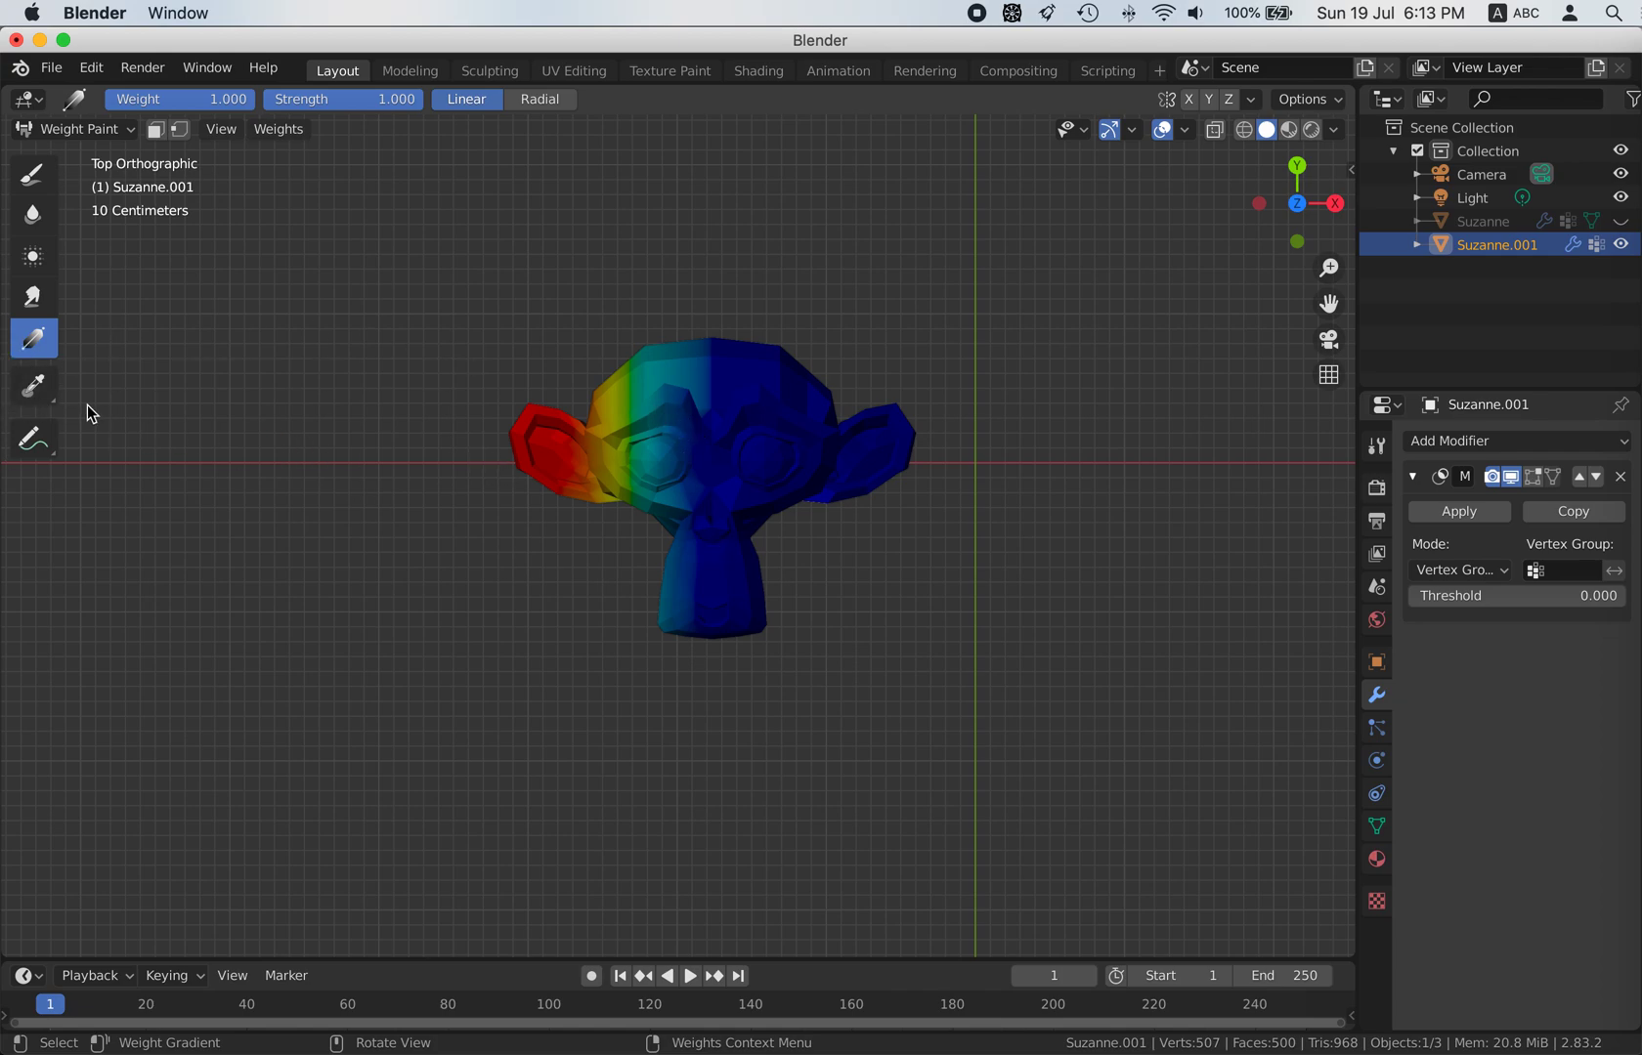
- With the Draw brush, paint weight over the forehead, right ear and eye area
{"action": "left_click", "coordinate": [32, 174]}
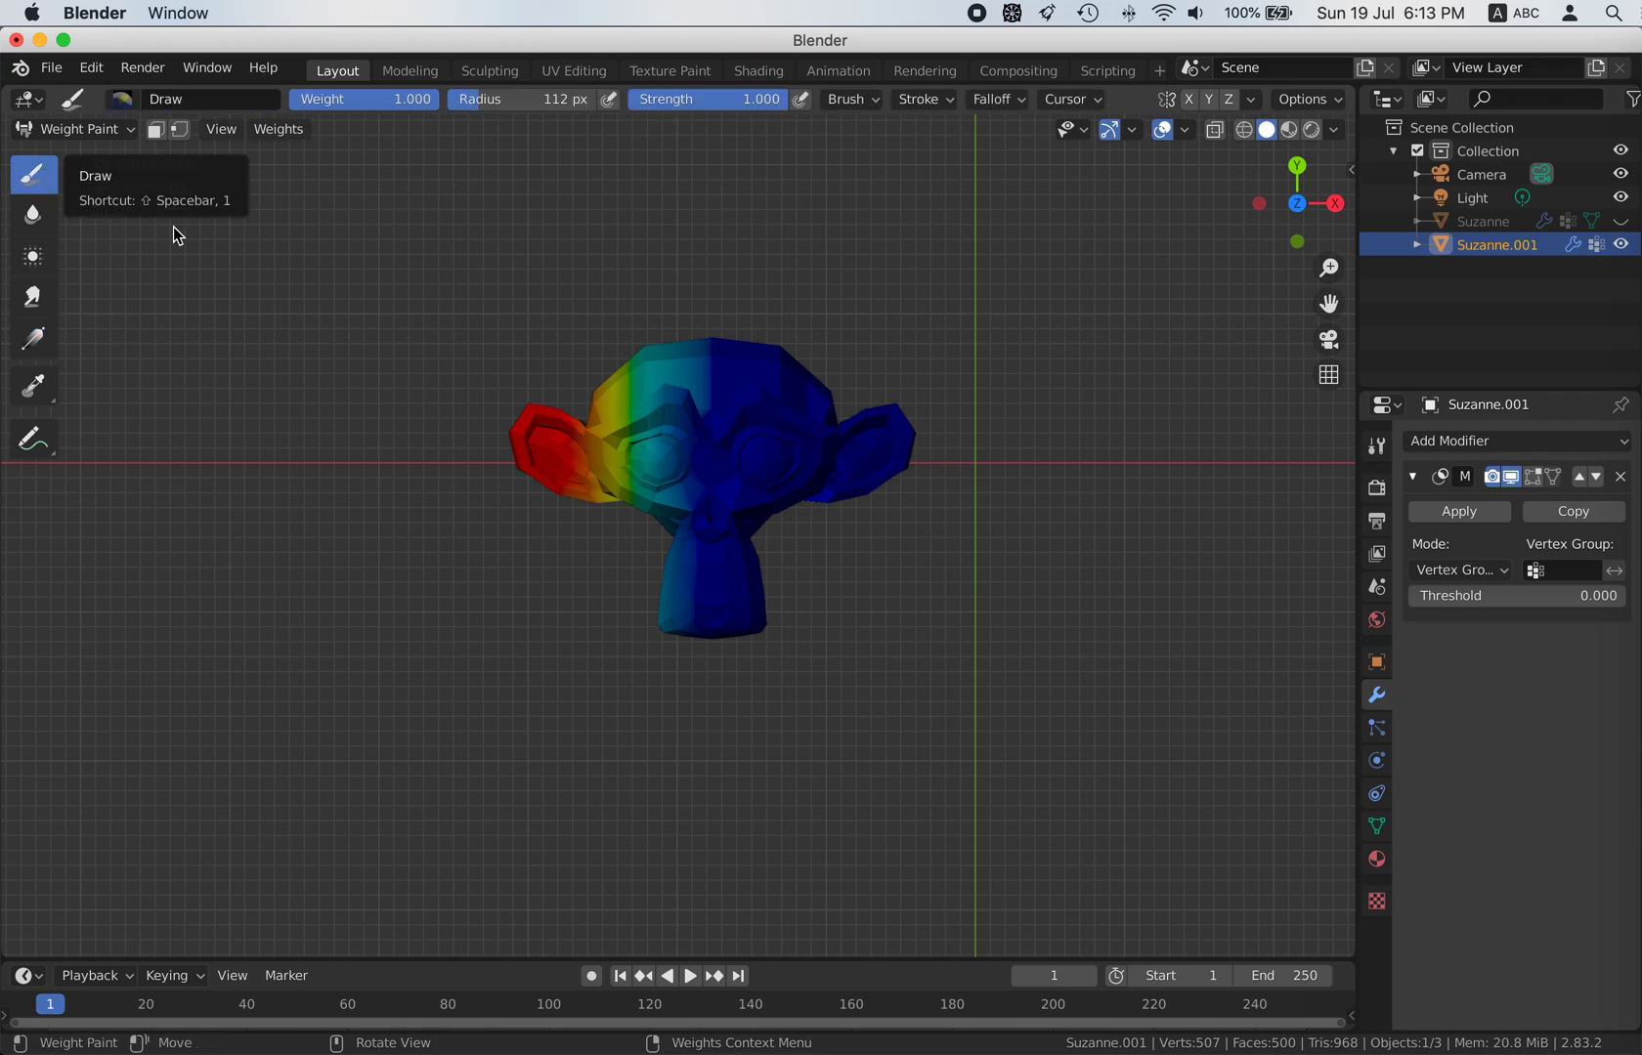
{"action": "mouse_move", "coordinate": [735, 385]}
{"action": "left_mouse_down"}
{"action": "mouse_move", "coordinate": [821, 377]}
{"action": "mouse_move", "coordinate": [720, 364]}
{"action": "mouse_move", "coordinate": [783, 286]}
{"action": "mouse_move", "coordinate": [801, 367]}
{"action": "left_mouse_up"}
{"action": "mouse_move", "coordinate": [869, 433]}
{"action": "left_mouse_down"}
{"action": "mouse_move", "coordinate": [854, 432]}
{"action": "mouse_move", "coordinate": [909, 458]}
{"action": "mouse_move", "coordinate": [860, 484]}
{"action": "left_mouse_up"}
{"action": "middle_click_drag", "start_coordinate": [794, 515], "coordinate": [751, 462]}
{"action": "mouse_move", "coordinate": [752, 462]}
{"action": "left_mouse_down"}
{"action": "mouse_move", "coordinate": [696, 410]}
{"action": "mouse_move", "coordinate": [714, 391]}
{"action": "mouse_move", "coordinate": [754, 388]}
{"action": "mouse_move", "coordinate": [822, 443]}
{"action": "left_mouse_up"}
- Dab weight onto Suzanne.001's chin
{"action": "scroll", "coordinate": [755, 388], "scroll_direction": "down", "scroll_amount": 5}
{"action": "scroll", "coordinate": [769, 567], "scroll_direction": "down", "scroll_amount": 5}
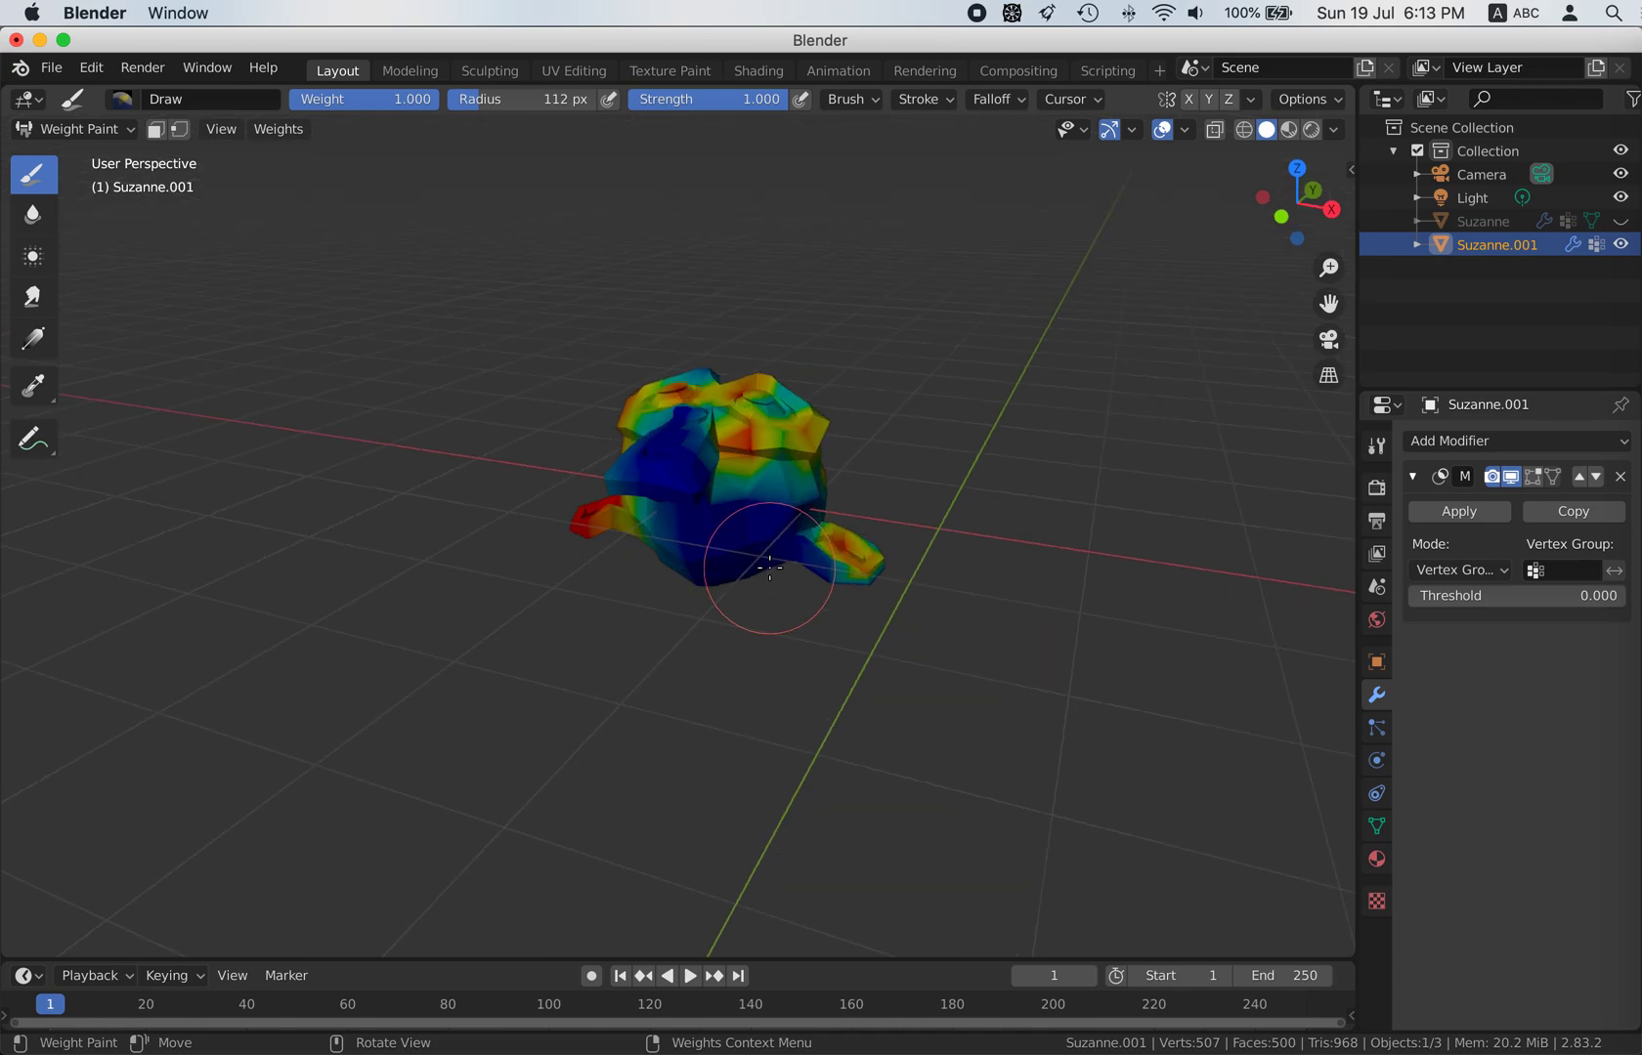
{"action": "scroll", "coordinate": [769, 567], "scroll_direction": "down", "scroll_amount": 10}
{"action": "left_click", "coordinate": [721, 516]}
{"action": "left_click", "coordinate": [669, 469]}
{"action": "left_click", "coordinate": [669, 453]}
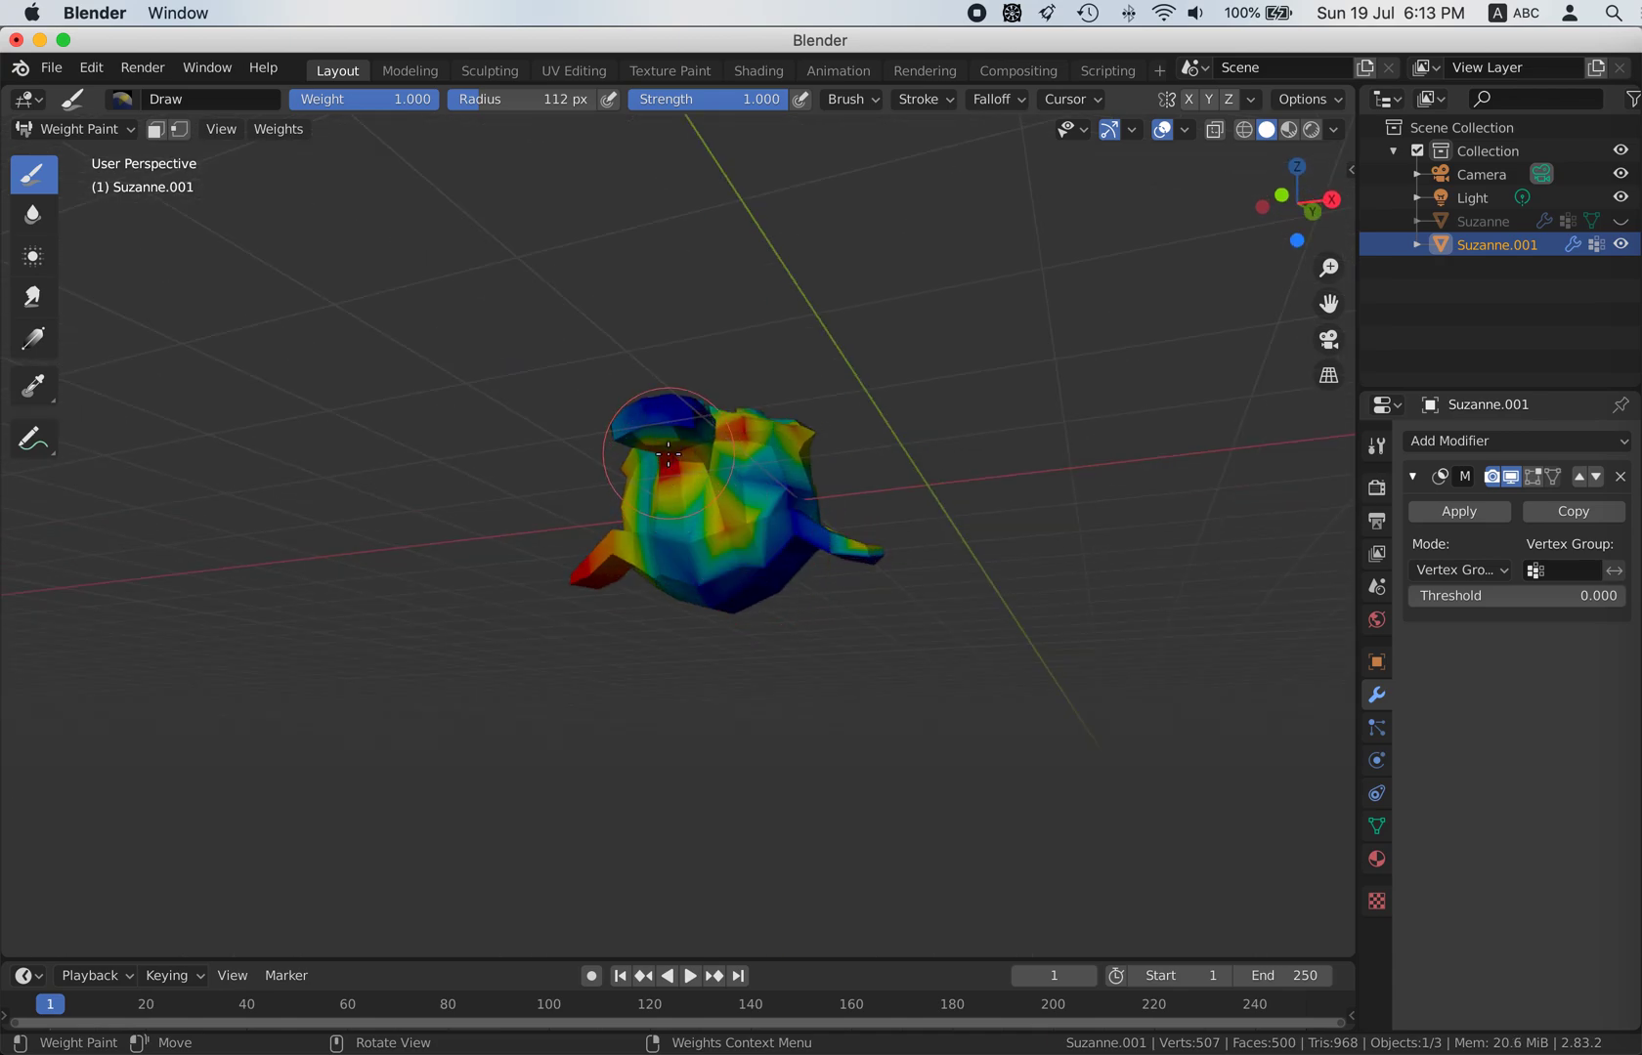
- Paint warm weight over the face and a zigzag across the blue head and ear
{"action": "middle_click_drag", "start_coordinate": [668, 454], "coordinate": [675, 372]}
{"action": "left_click_drag", "start_coordinate": [674, 372], "coordinate": [674, 365]}
{"action": "middle_click_drag", "start_coordinate": [674, 365], "coordinate": [667, 366]}
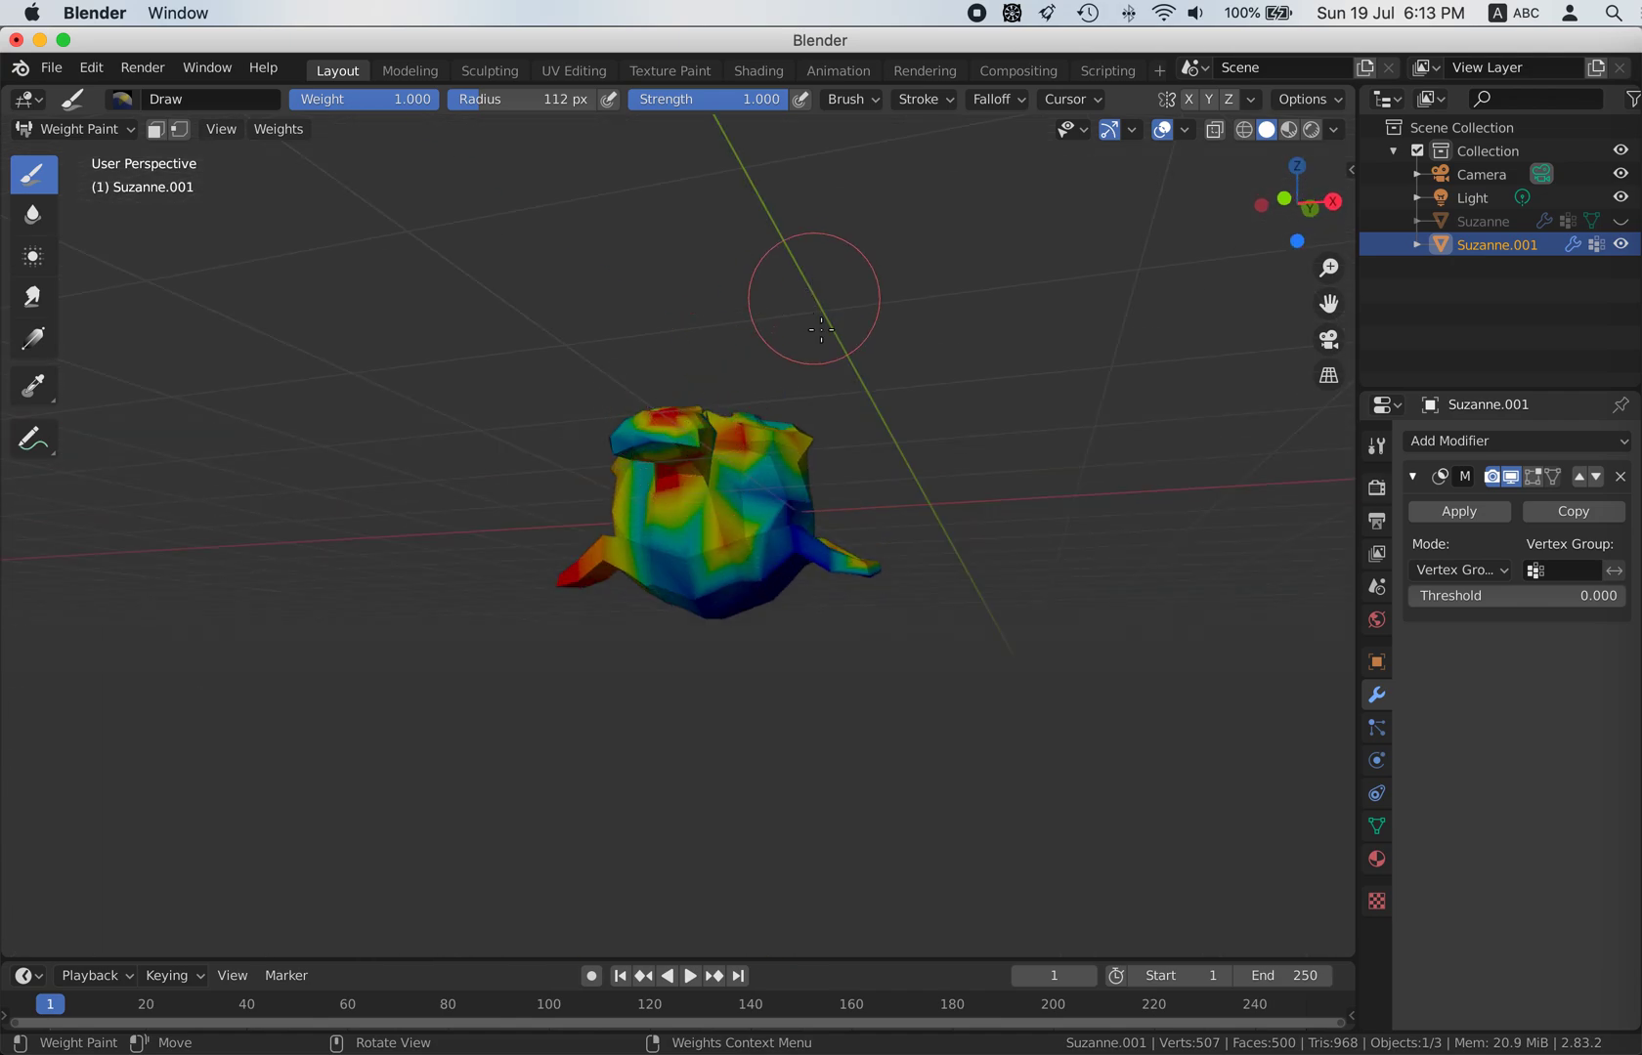
{"action": "scroll", "coordinate": [697, 542], "scroll_direction": "down", "scroll_amount": 10}
{"action": "scroll", "coordinate": [657, 431], "scroll_direction": "left", "scroll_amount": 5}
{"action": "mouse_move", "coordinate": [656, 430]}
{"action": "middle_mouse_down"}
{"action": "mouse_move", "coordinate": [587, 421]}
{"action": "mouse_move", "coordinate": [615, 508]}
{"action": "mouse_move", "coordinate": [592, 564]}
{"action": "middle_mouse_up"}
{"action": "mouse_move", "coordinate": [592, 564]}
{"action": "left_mouse_down"}
{"action": "mouse_move", "coordinate": [577, 542]}
{"action": "mouse_move", "coordinate": [587, 470]}
{"action": "mouse_move", "coordinate": [662, 597]}
{"action": "left_mouse_up"}
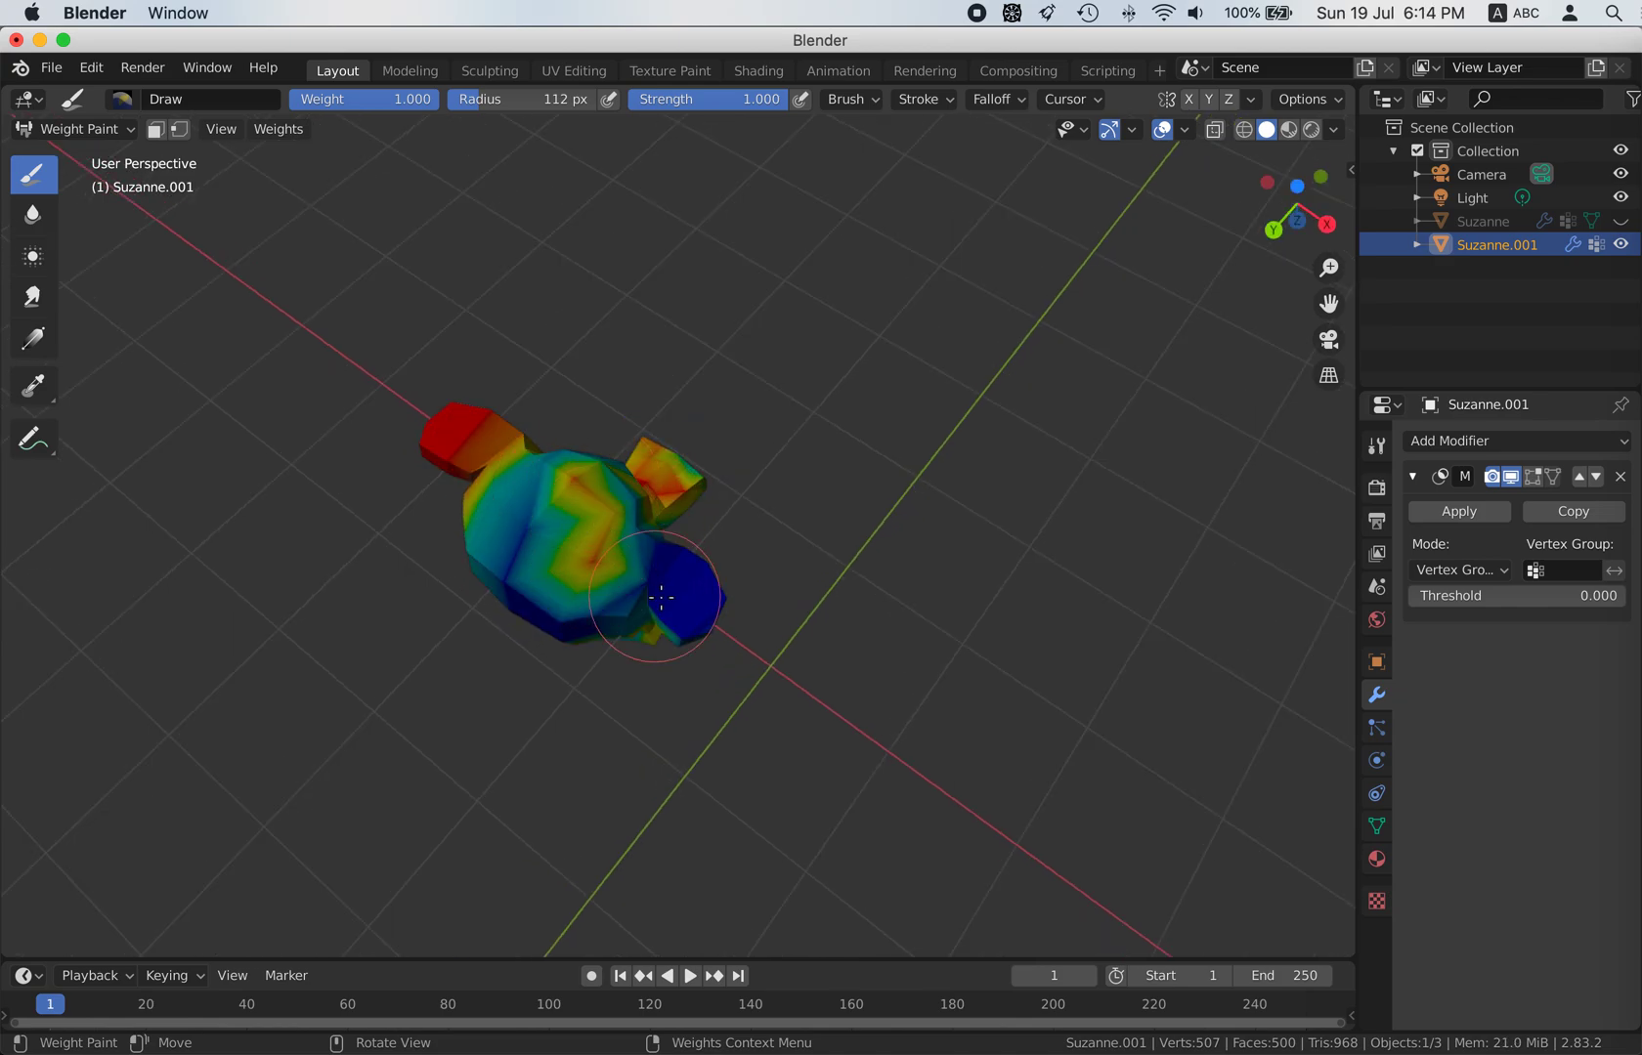
{"action": "left_click", "coordinate": [683, 591]}
- Paint the lower-left and blue centre of the head warmer
{"action": "scroll", "coordinate": [583, 596], "scroll_direction": "down", "scroll_amount": 10}
{"action": "left_click", "coordinate": [561, 625]}
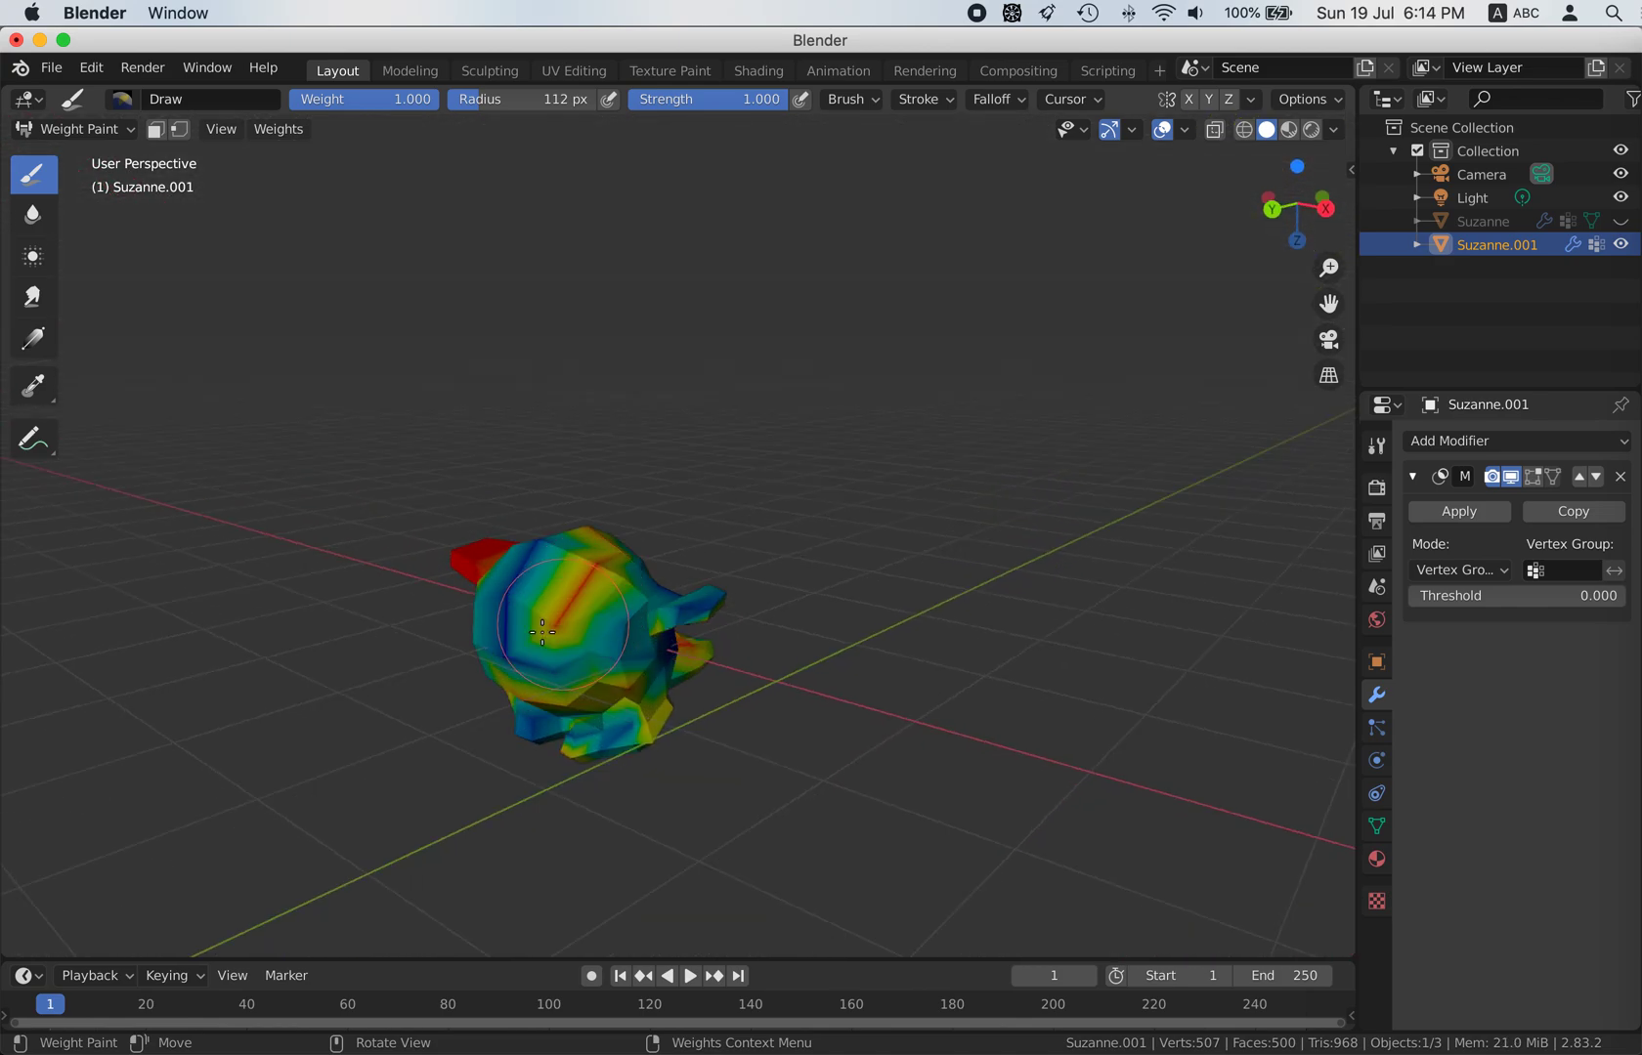
{"action": "left_click", "coordinate": [516, 648]}
{"action": "scroll", "coordinate": [595, 660], "scroll_direction": "up", "scroll_amount": 10}
{"action": "mouse_move", "coordinate": [499, 564]}
{"action": "left_mouse_down"}
{"action": "mouse_move", "coordinate": [557, 533]}
{"action": "mouse_move", "coordinate": [703, 635]}
{"action": "left_mouse_up"}
{"action": "mouse_move", "coordinate": [703, 635]}
{"action": "middle_mouse_down"}
{"action": "mouse_move", "coordinate": [665, 636]}
{"action": "mouse_move", "coordinate": [671, 689]}
{"action": "middle_mouse_up"}
{"action": "mouse_move", "coordinate": [752, 616]}
{"action": "middle_mouse_down"}
{"action": "mouse_move", "coordinate": [699, 675]}
{"action": "mouse_move", "coordinate": [766, 618]}
{"action": "middle_mouse_up"}
- Paint the remaining blue head patch and face yellow and red
{"action": "left_click", "coordinate": [739, 685]}
{"action": "left_click", "coordinate": [794, 776]}
{"action": "middle_click_drag", "start_coordinate": [831, 852], "coordinate": [860, 842]}
{"action": "middle_click_drag", "start_coordinate": [708, 831], "coordinate": [739, 853]}
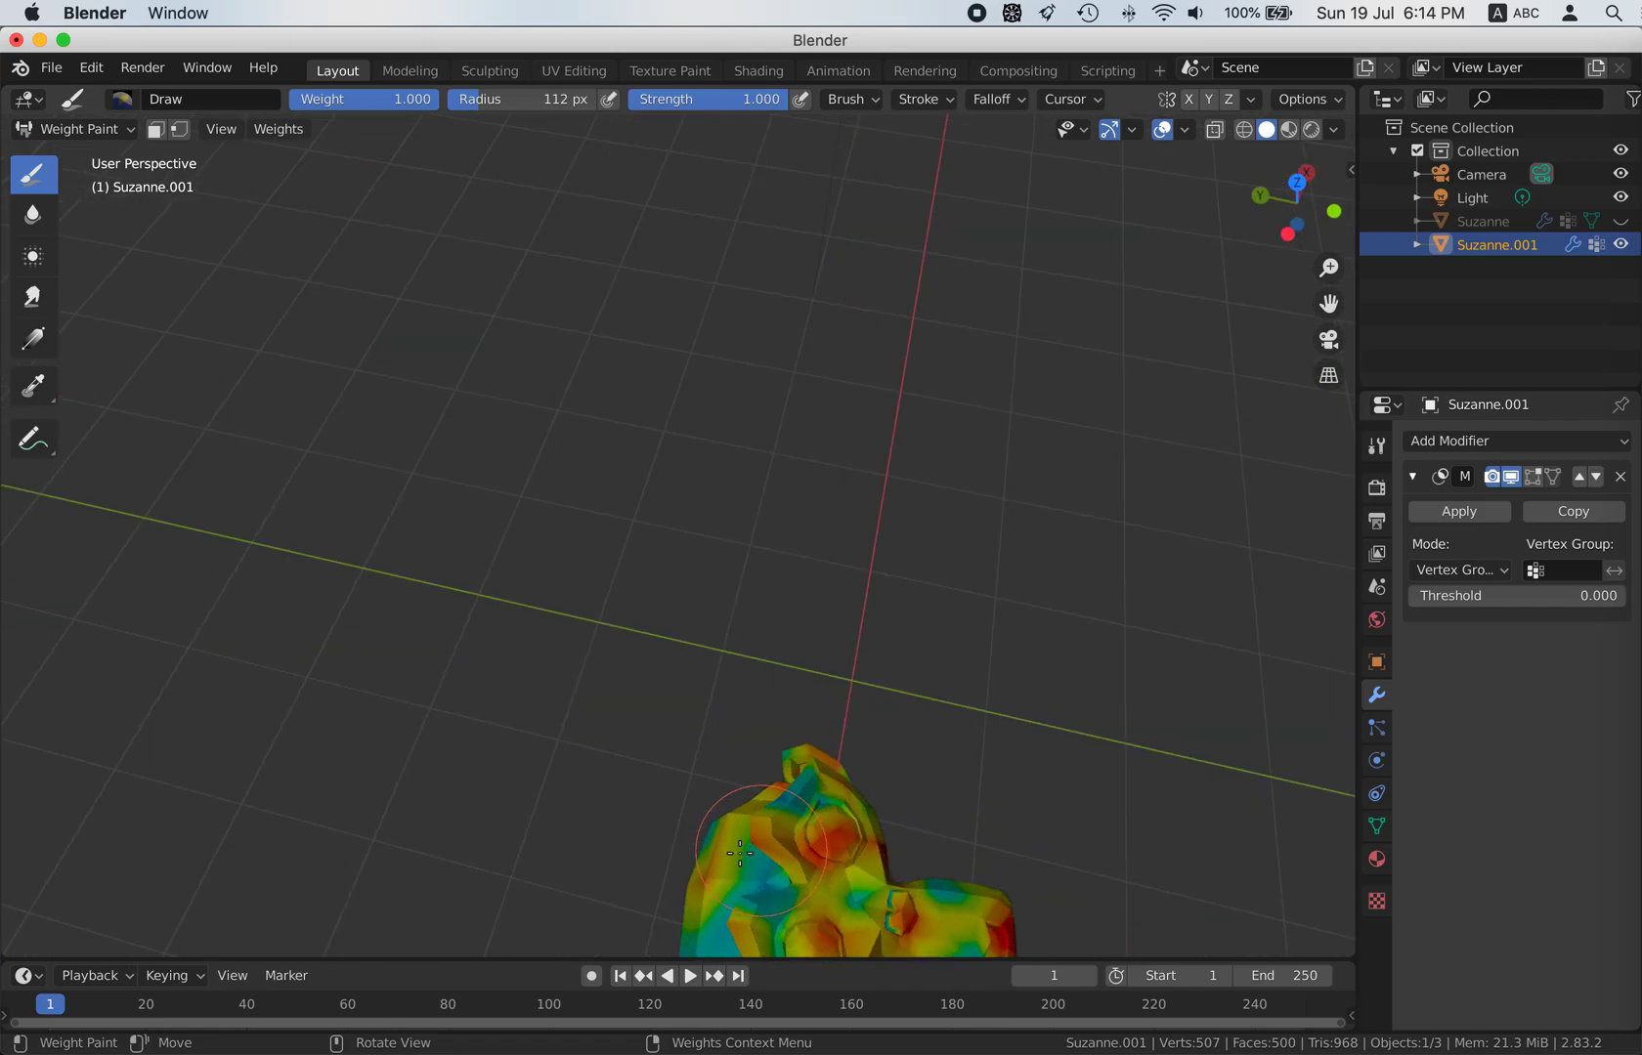
{"action": "scroll", "coordinate": [682, 855], "scroll_direction": "up", "scroll_amount": 3, "text": "shift"}
{"action": "scroll", "coordinate": [682, 855], "scroll_direction": "down", "scroll_amount": 10, "text": "shift"}
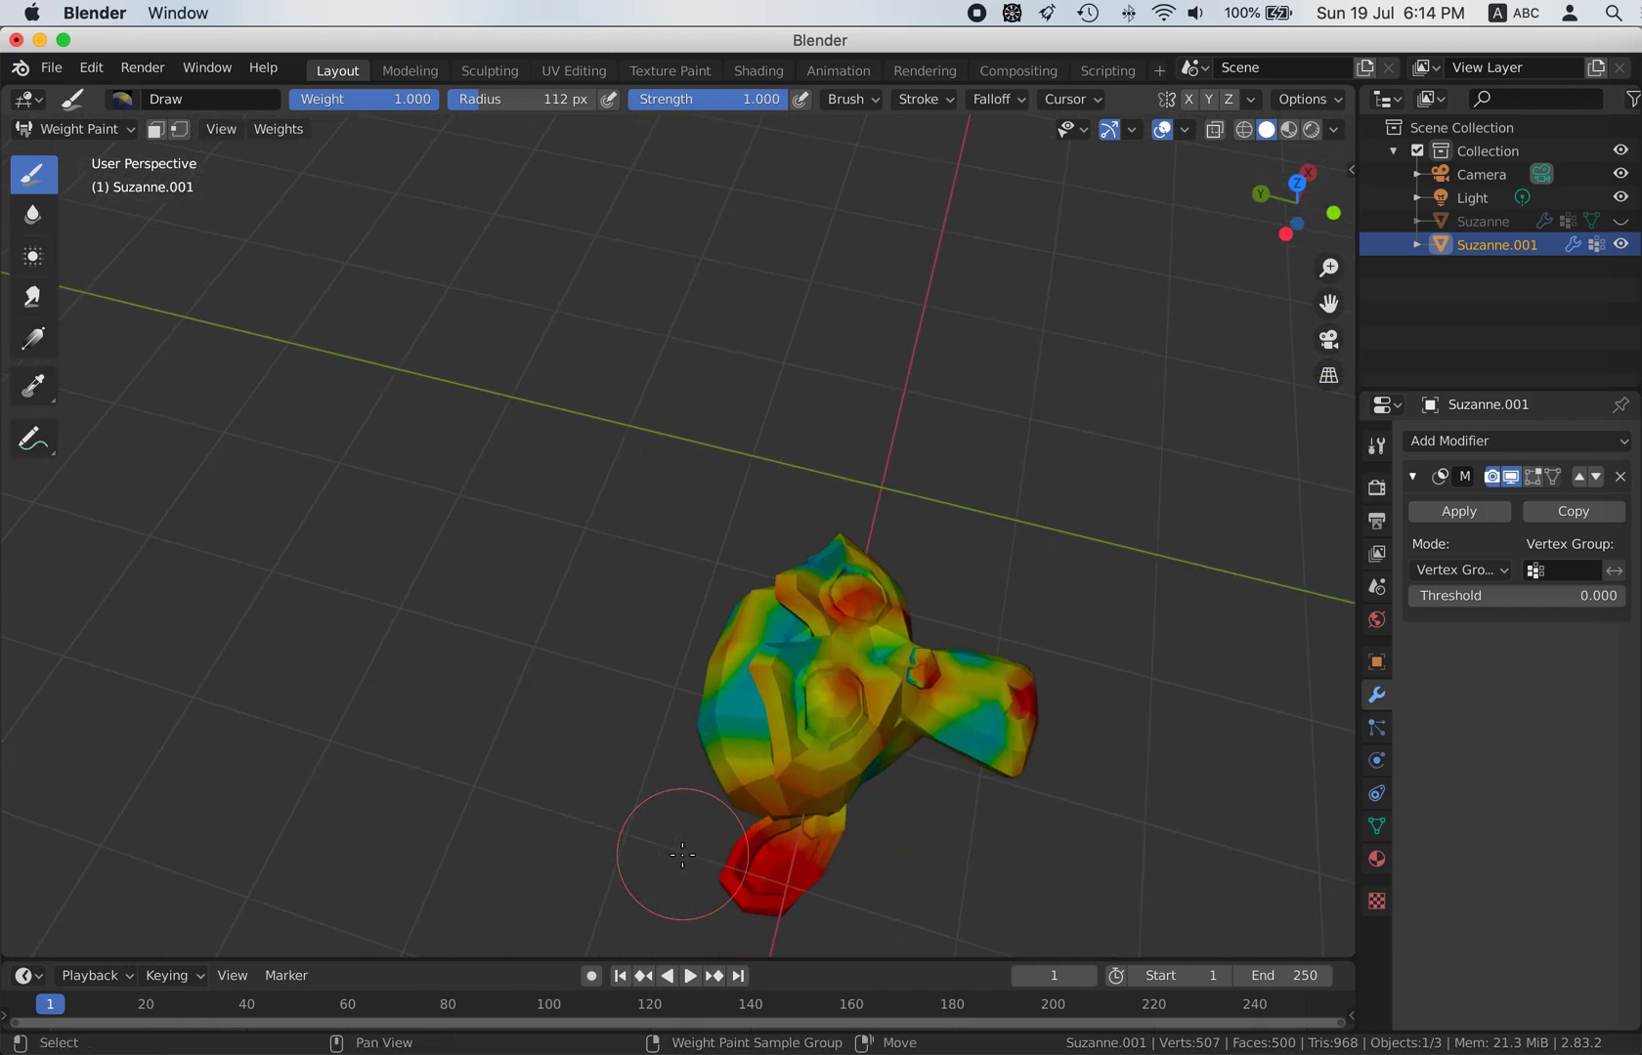
{"action": "scroll", "coordinate": [682, 855], "scroll_direction": "down", "scroll_amount": 5, "text": "shift"}
{"action": "scroll", "coordinate": [894, 601], "scroll_direction": "up", "scroll_amount": 10}
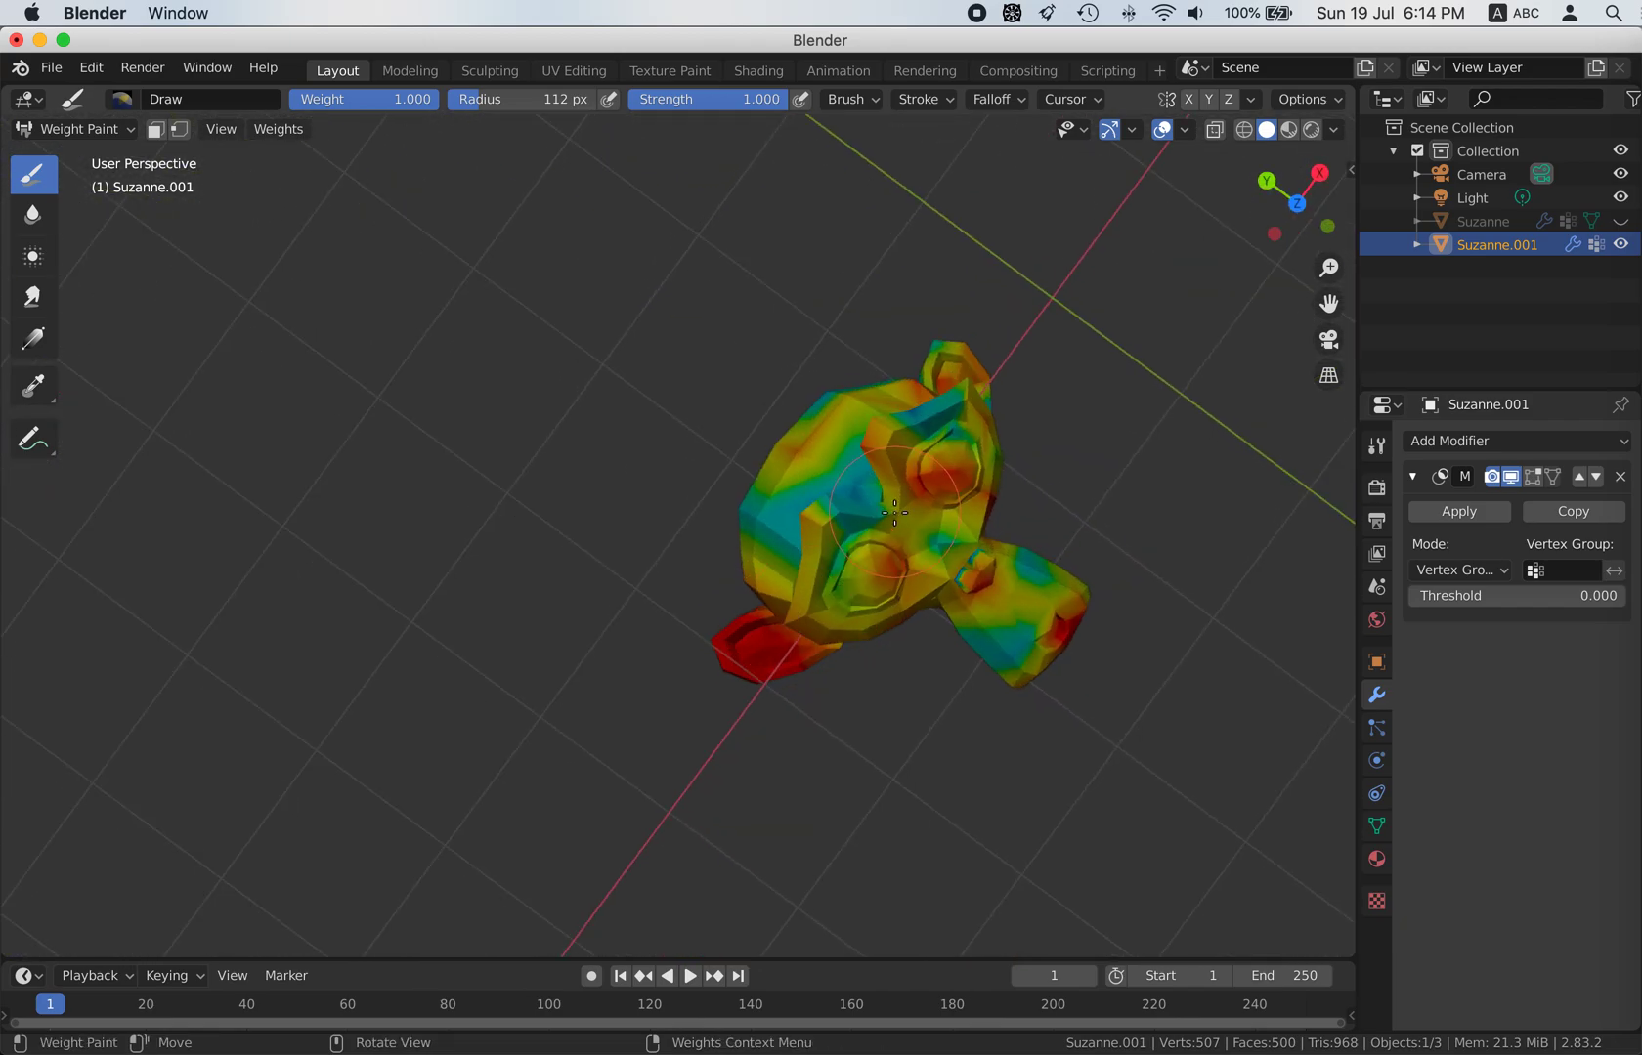
{"action": "left_click_drag", "start_coordinate": [920, 418], "coordinate": [869, 423]}
- Repaint the eye, cyan face patches, ear and left cheek with warmer weight
{"action": "middle_click_drag", "start_coordinate": [831, 420], "coordinate": [870, 342]}
{"action": "middle_click_drag", "start_coordinate": [836, 469], "coordinate": [914, 582]}
{"action": "left_click_drag", "start_coordinate": [932, 596], "coordinate": [842, 587]}
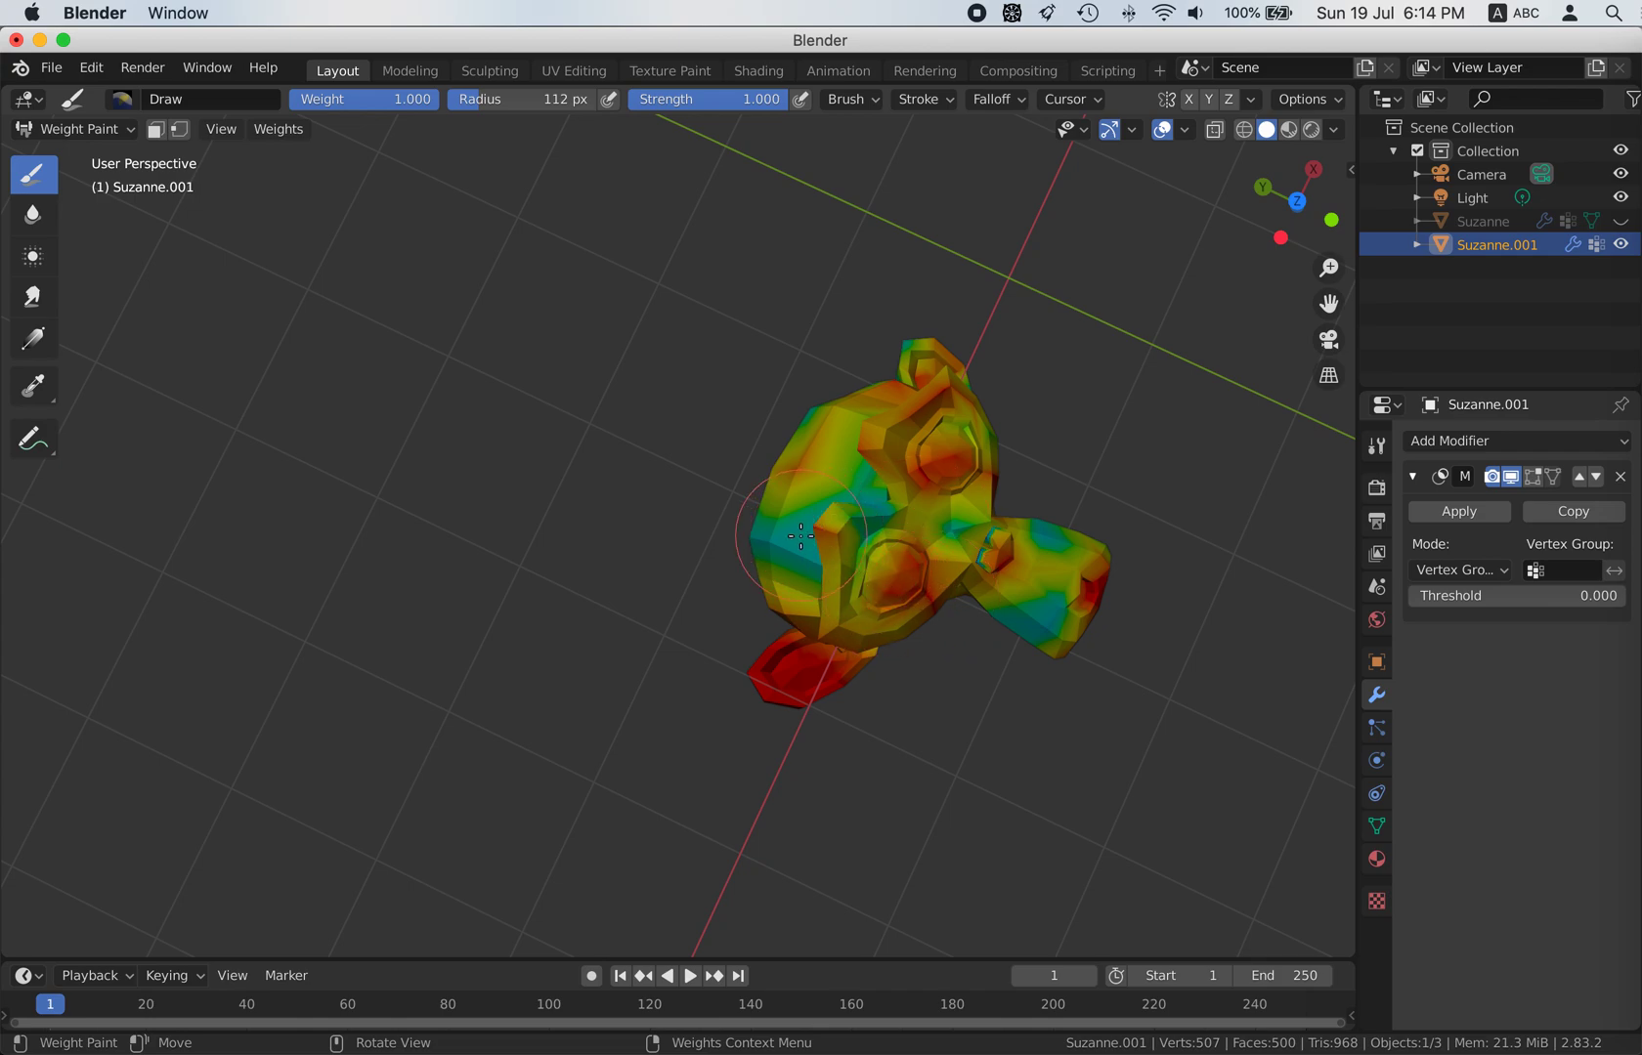
{"action": "left_click_drag", "start_coordinate": [800, 535], "coordinate": [784, 537]}
{"action": "mouse_move", "coordinate": [886, 500]}
{"action": "left_mouse_down"}
{"action": "mouse_move", "coordinate": [1021, 528]}
{"action": "mouse_move", "coordinate": [1038, 616]}
{"action": "mouse_move", "coordinate": [1058, 541]}
{"action": "mouse_move", "coordinate": [983, 581]}
{"action": "left_mouse_up"}
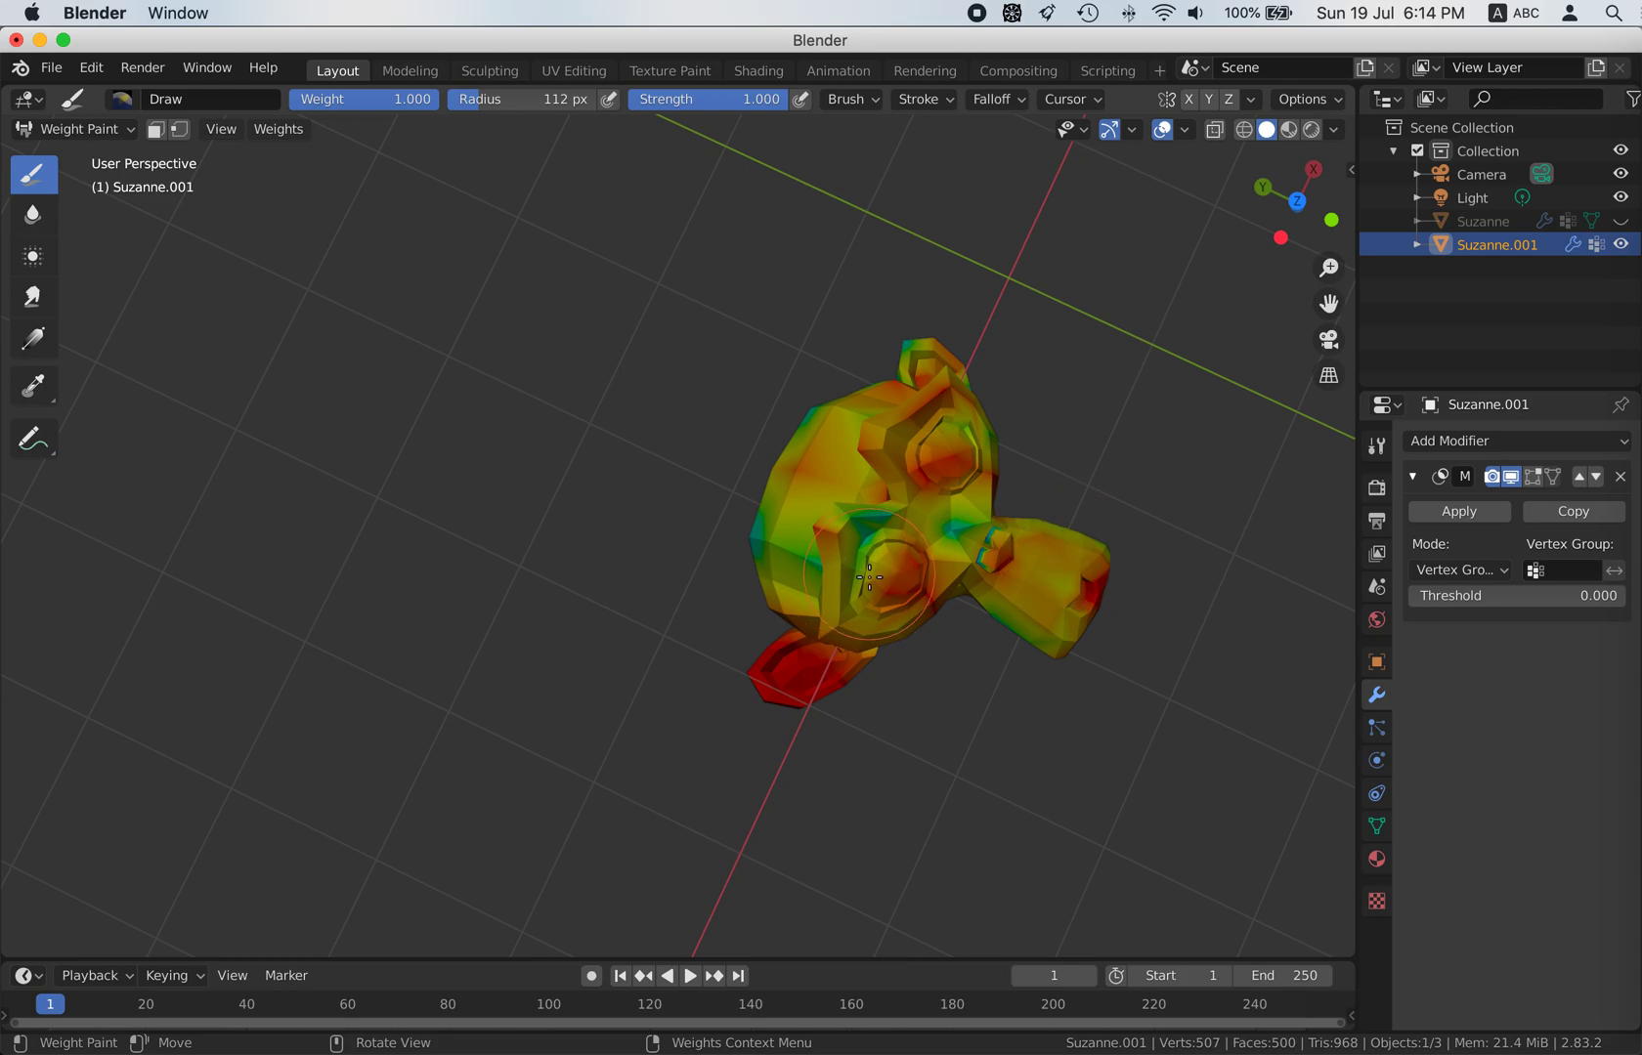
{"action": "left_click_drag", "start_coordinate": [869, 577], "coordinate": [775, 564]}
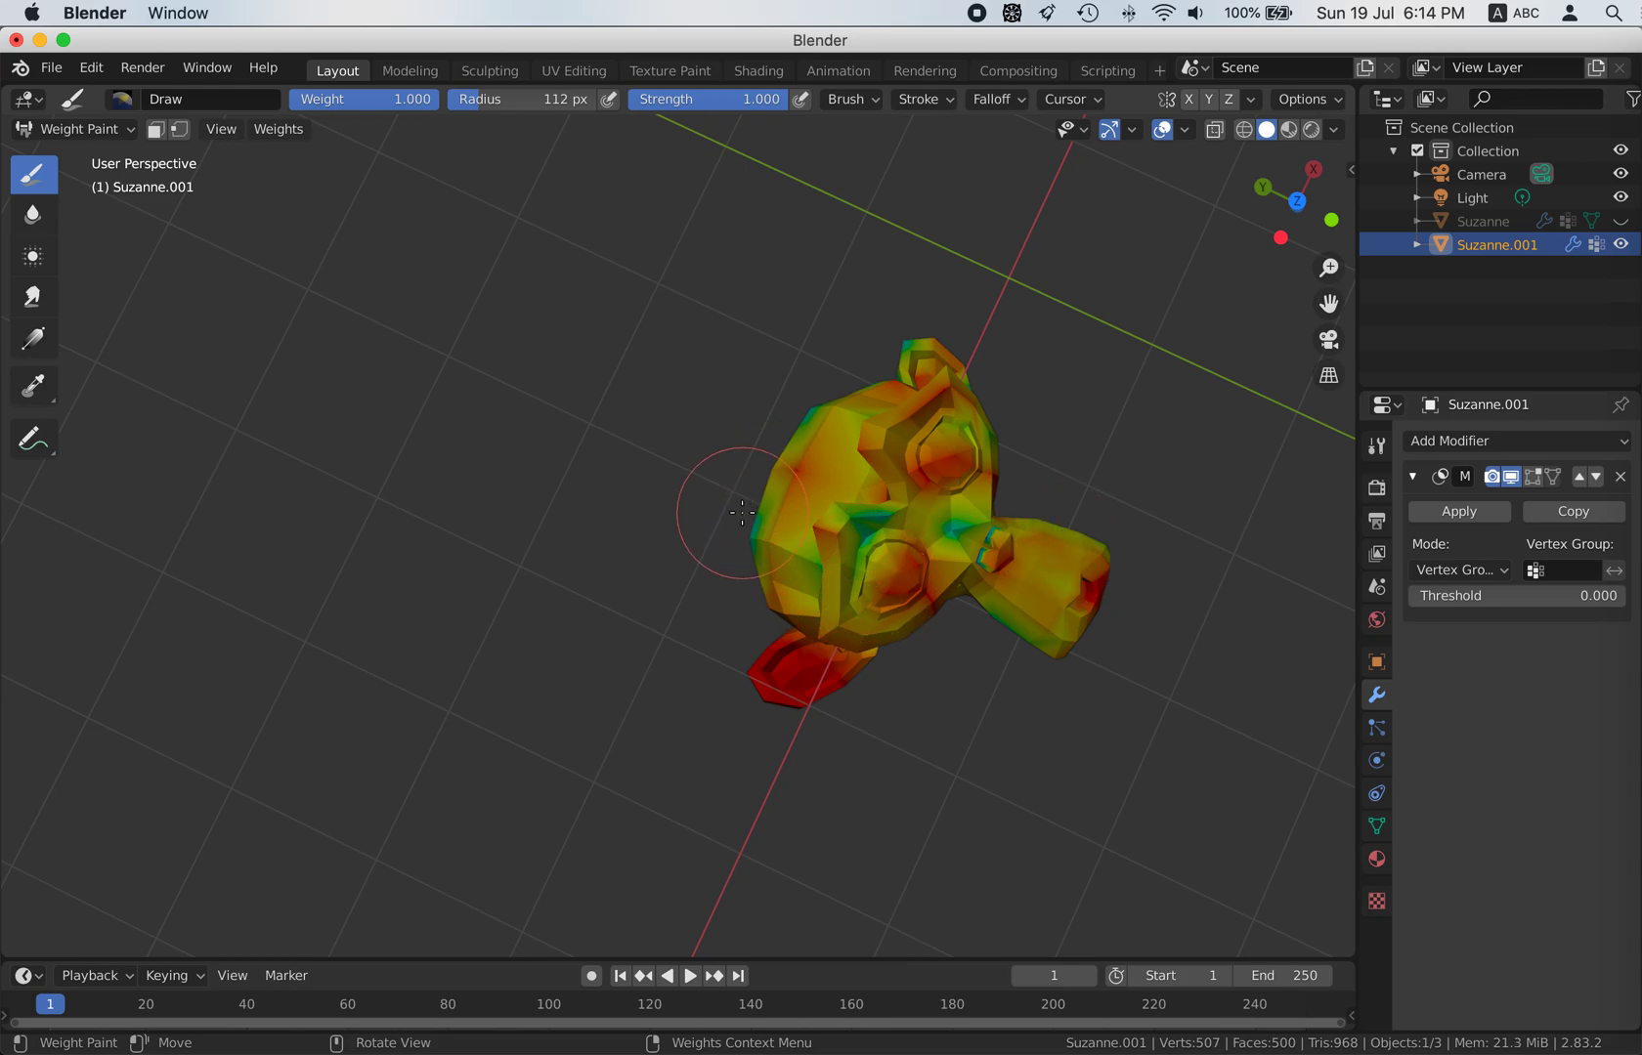
- Snap the viewport to top orthographic view
{"action": "left_click", "coordinate": [1294, 205]}
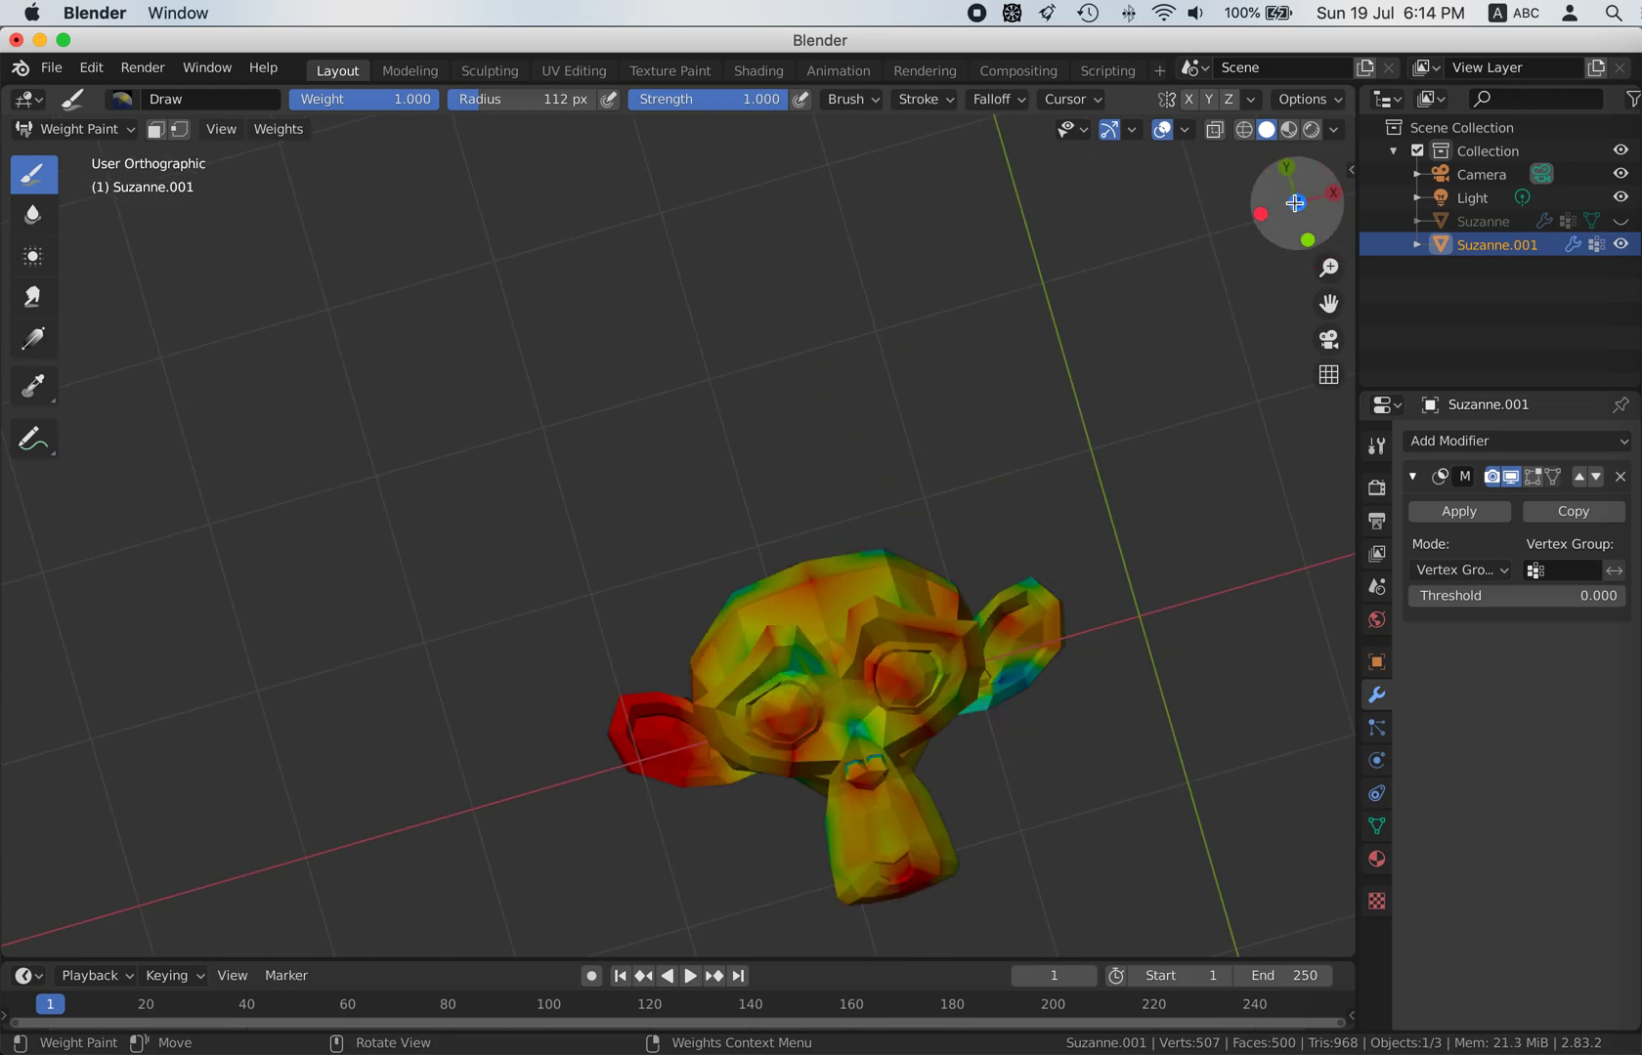
{"action": "scroll", "coordinate": [844, 480], "scroll_direction": "up", "scroll_amount": 2}
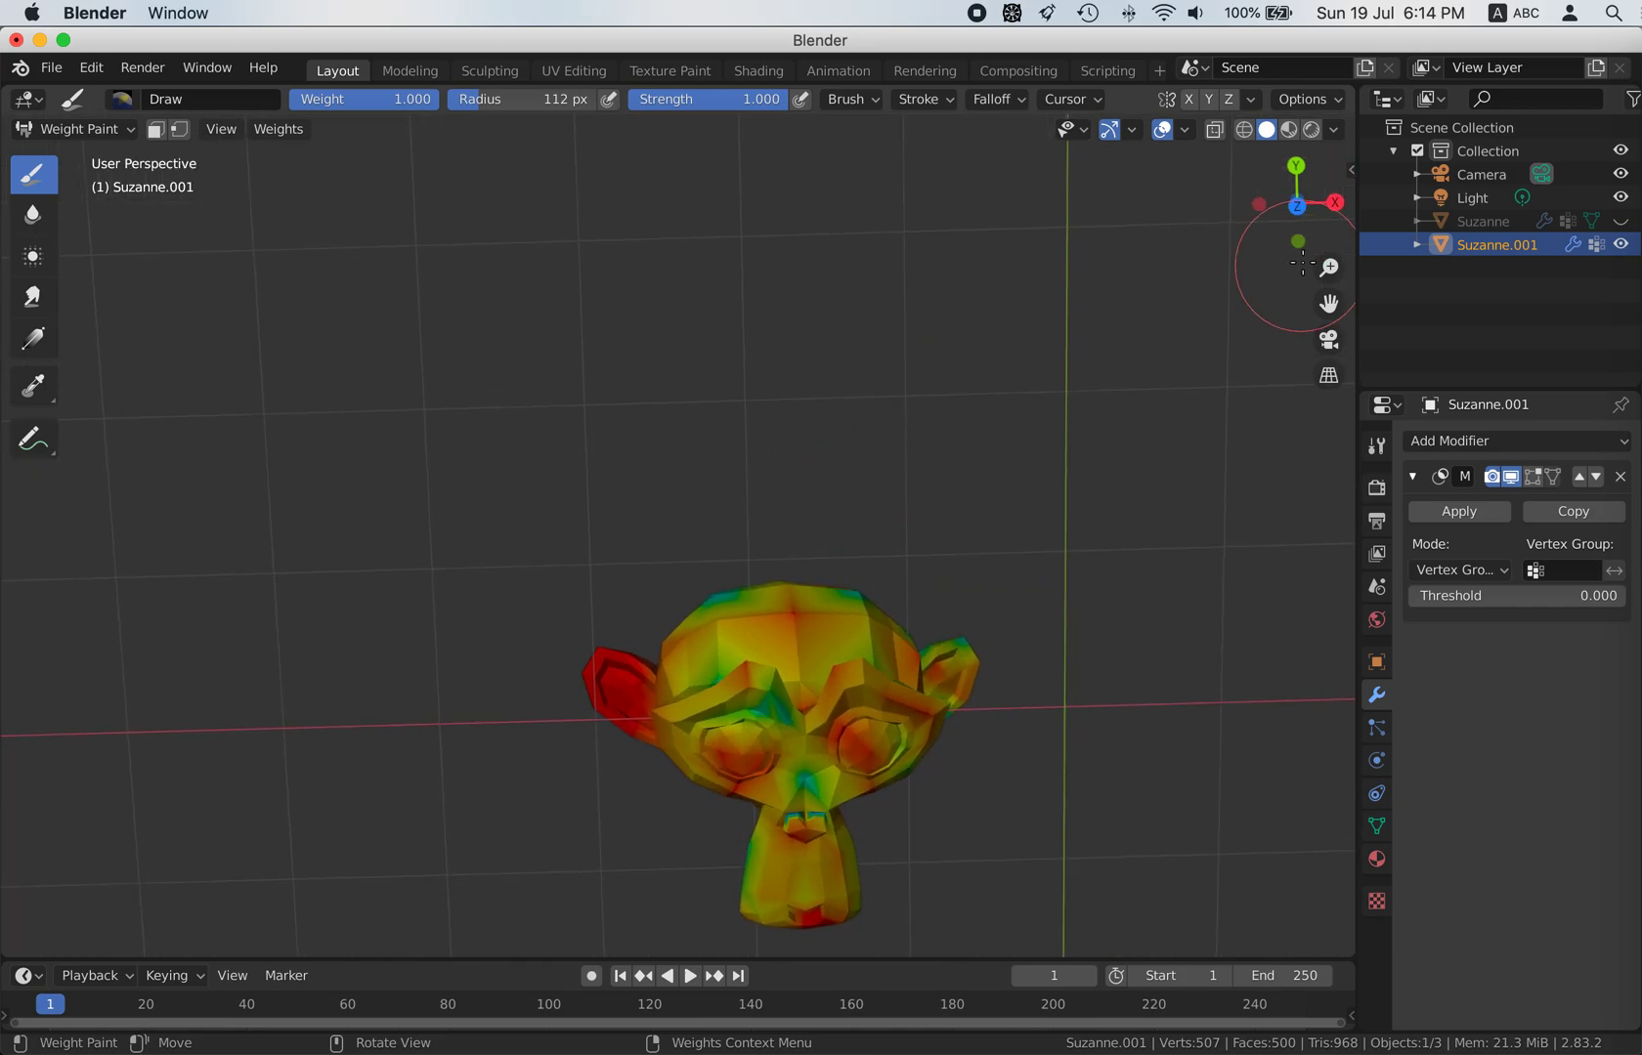
{"action": "left_click", "coordinate": [1297, 206]}
{"action": "scroll", "coordinate": [739, 665], "scroll_direction": "up", "scroll_amount": 1, "text": "shift"}
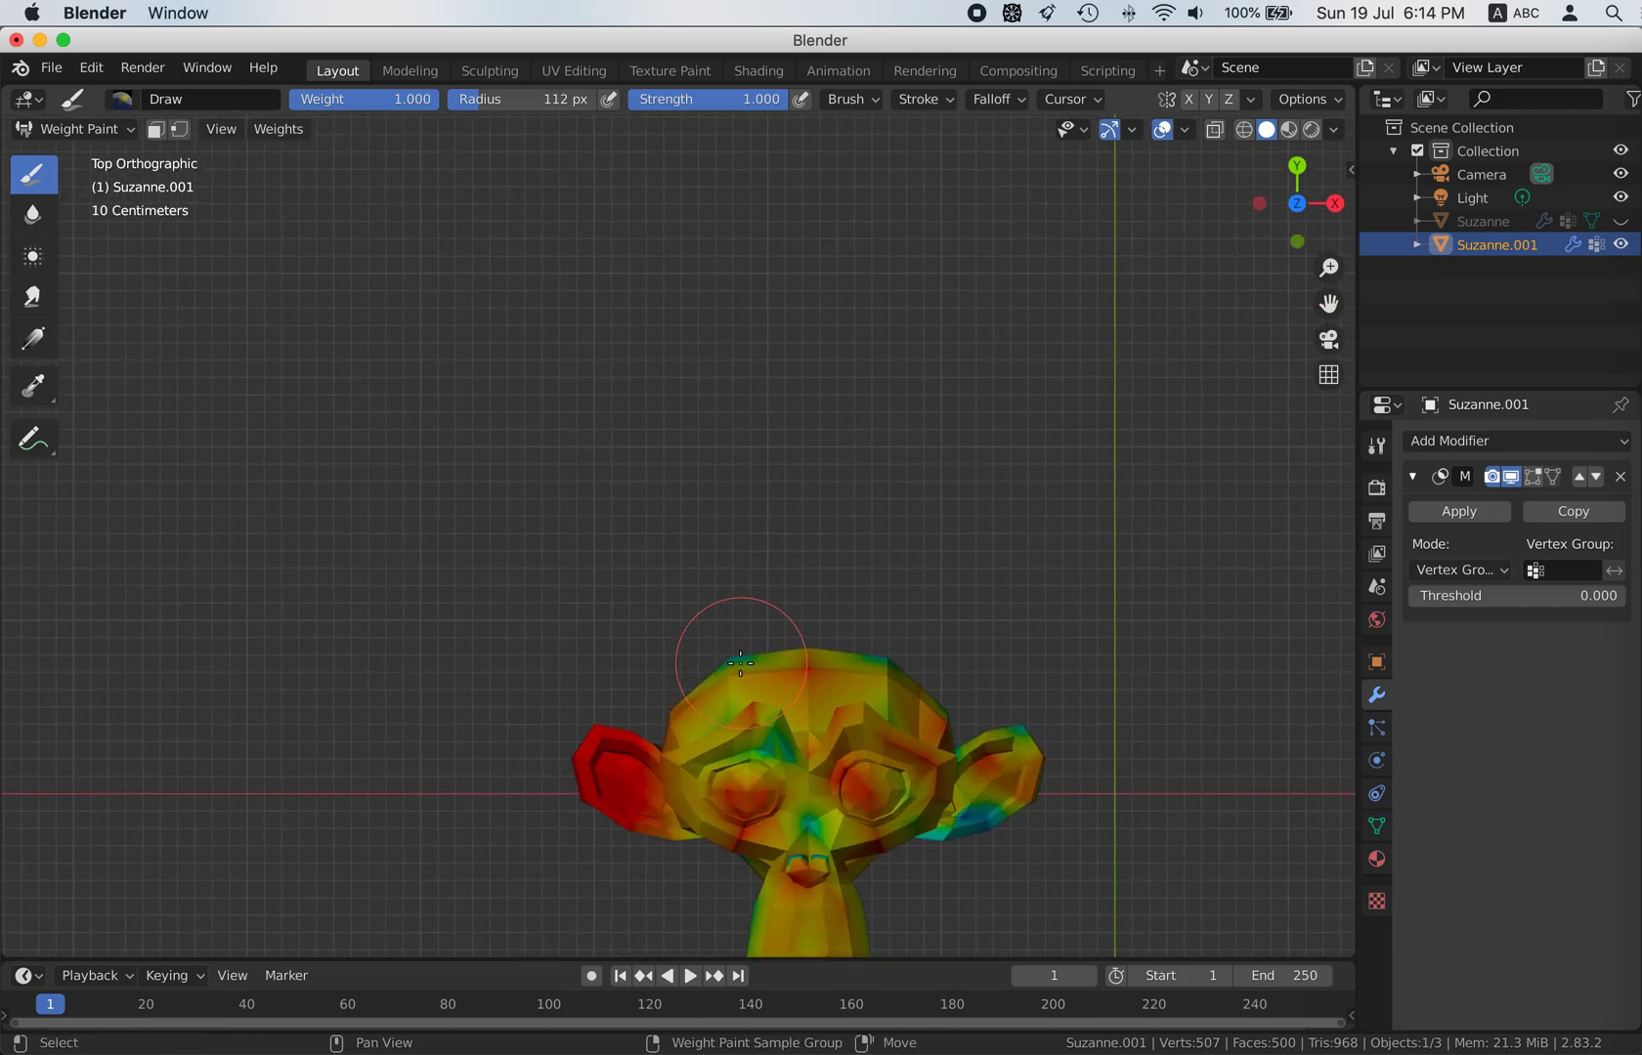
{"action": "scroll", "coordinate": [740, 665], "scroll_direction": "down", "scroll_amount": 5, "text": "shift"}
{"action": "left_click", "coordinate": [80, 125]}
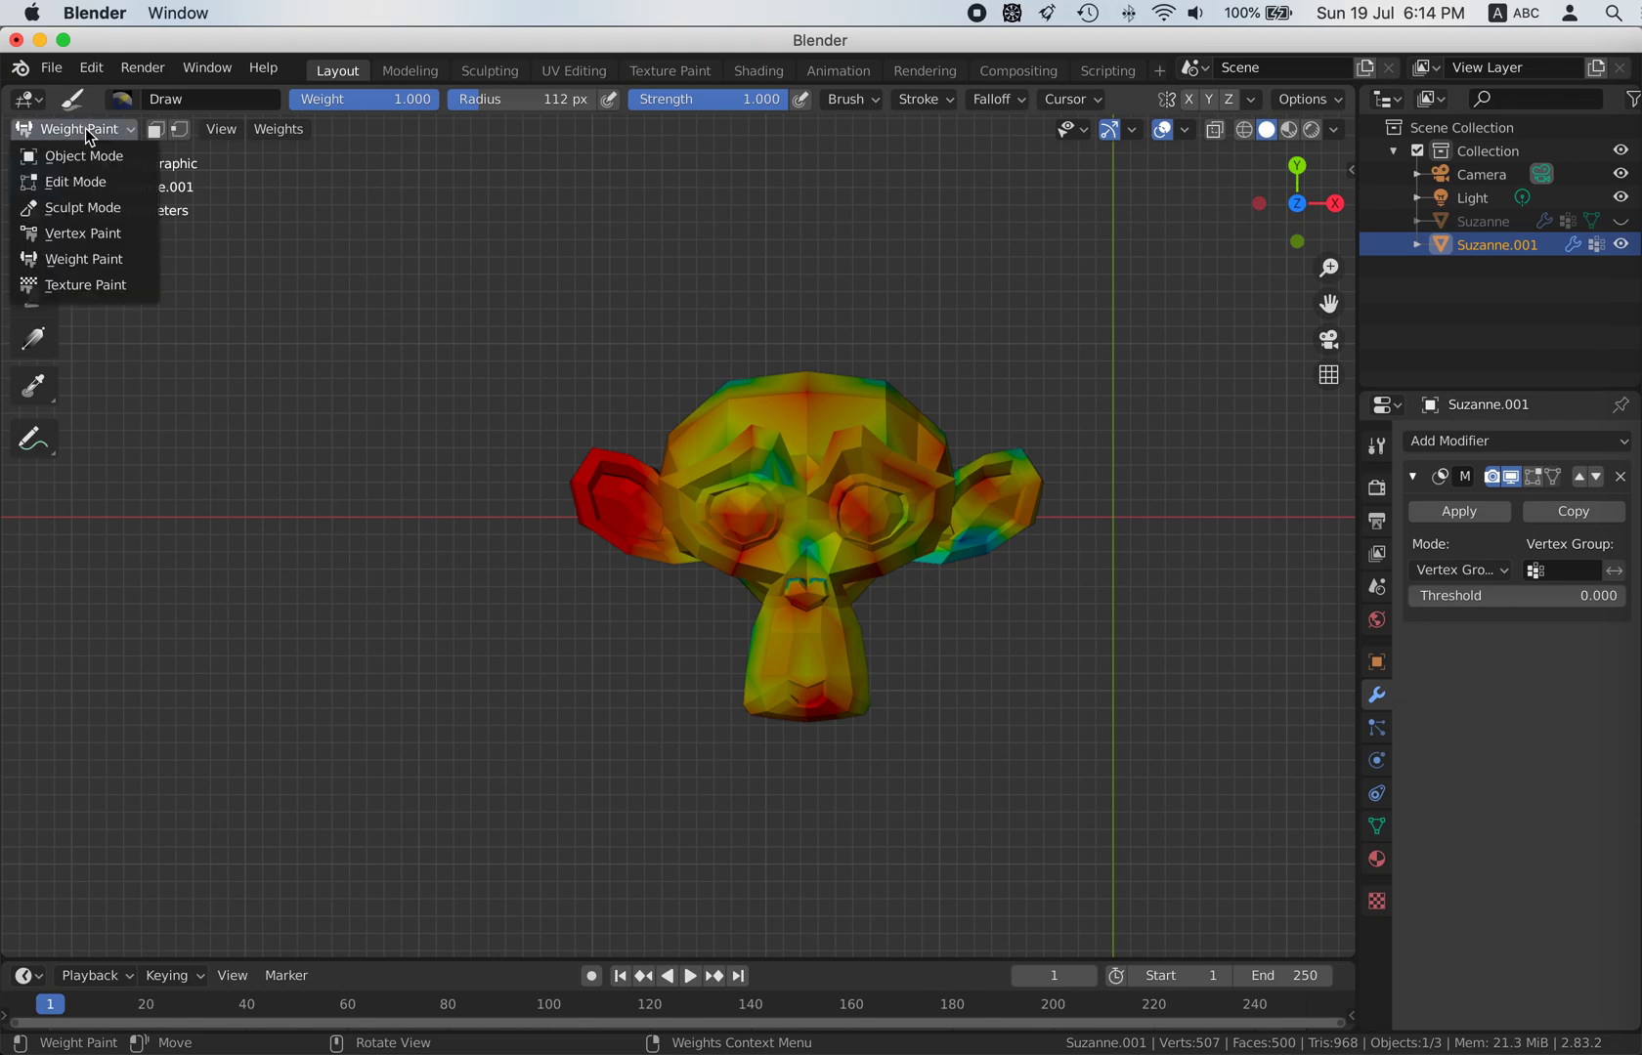
- Return to Object Mode and set the Mask modifier's threshold to 1.000
{"action": "left_click", "coordinate": [70, 154]}
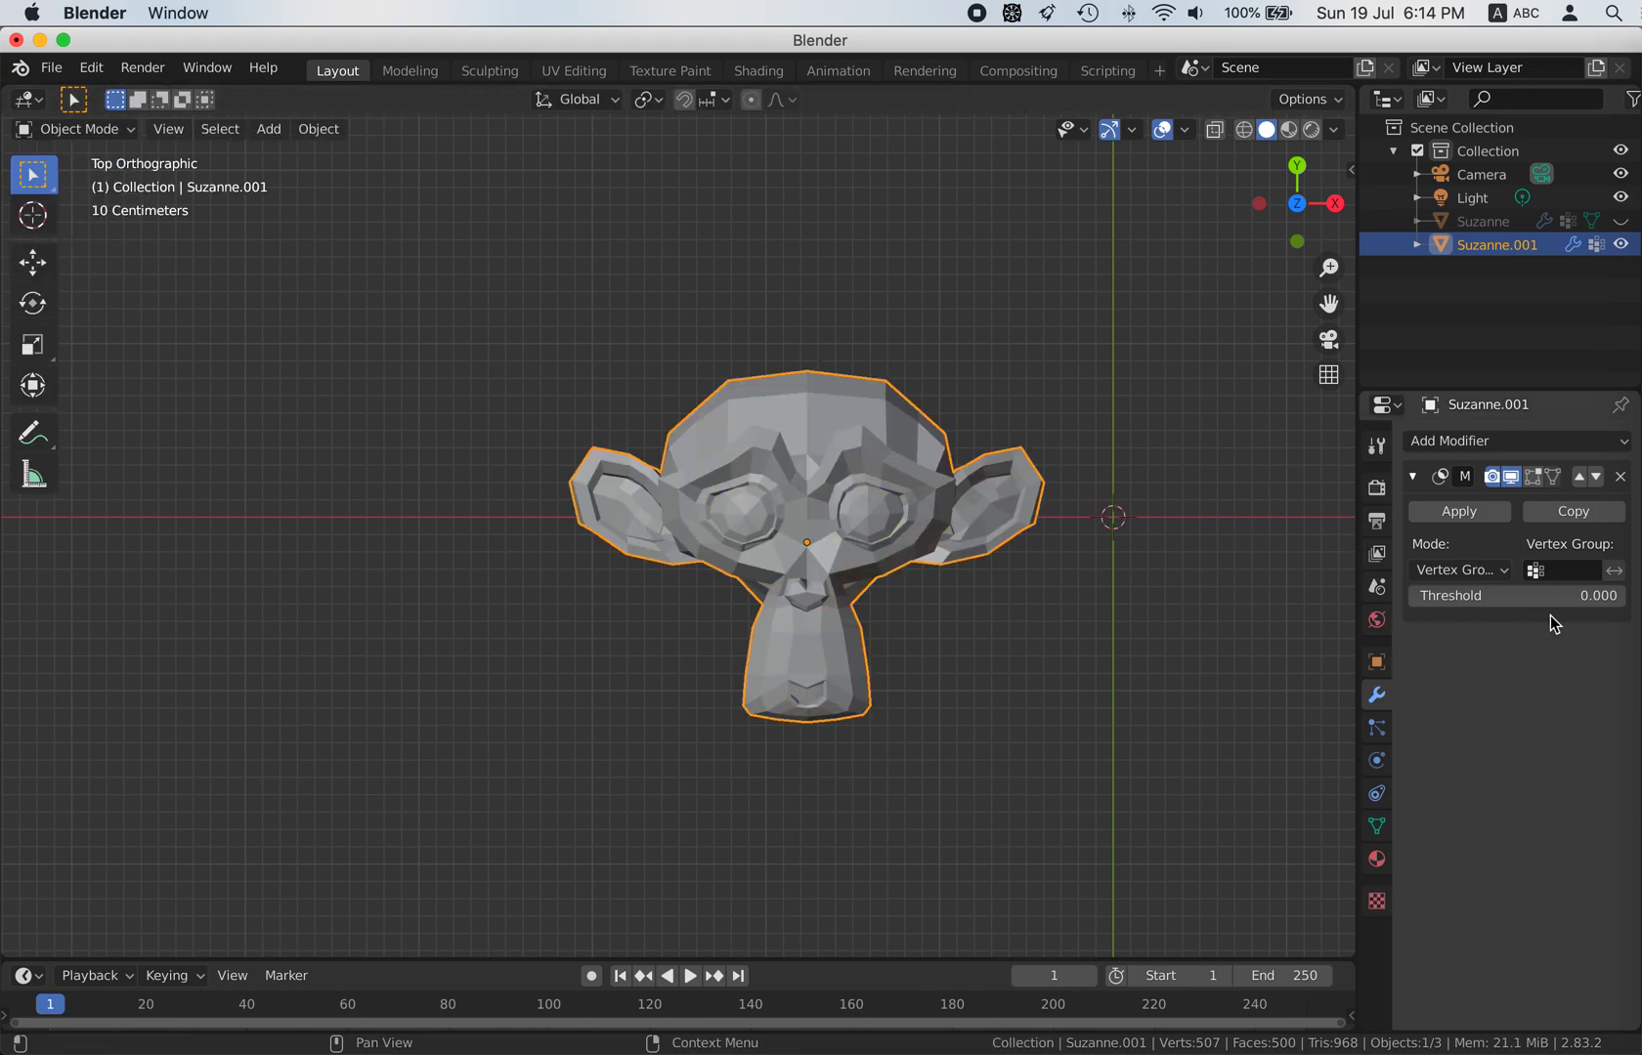
{"action": "mouse_move", "coordinate": [1438, 604]}
{"action": "left_mouse_down"}
{"action": "mouse_move", "coordinate": [1412, 604]}
{"action": "mouse_move", "coordinate": [1439, 605]}
{"action": "left_mouse_up"}
{"action": "left_click_drag", "start_coordinate": [1589, 606], "coordinate": [1625, 597]}
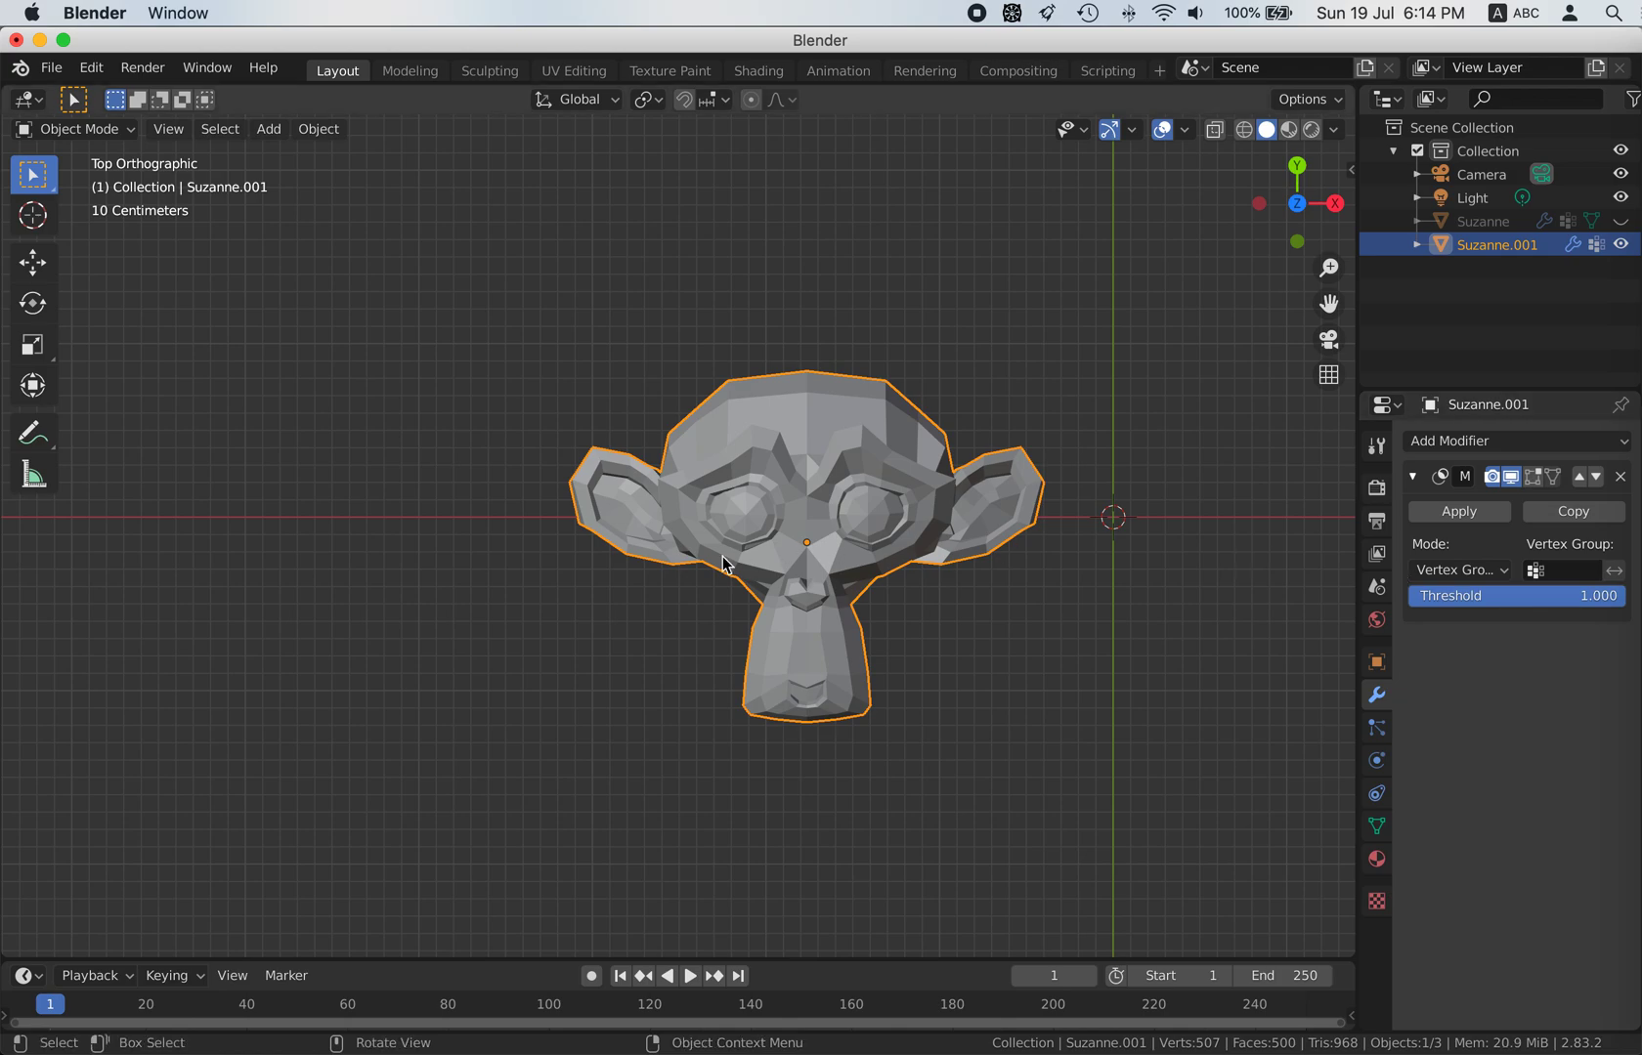
{"action": "scroll", "coordinate": [581, 314], "scroll_direction": "down", "scroll_amount": 2}
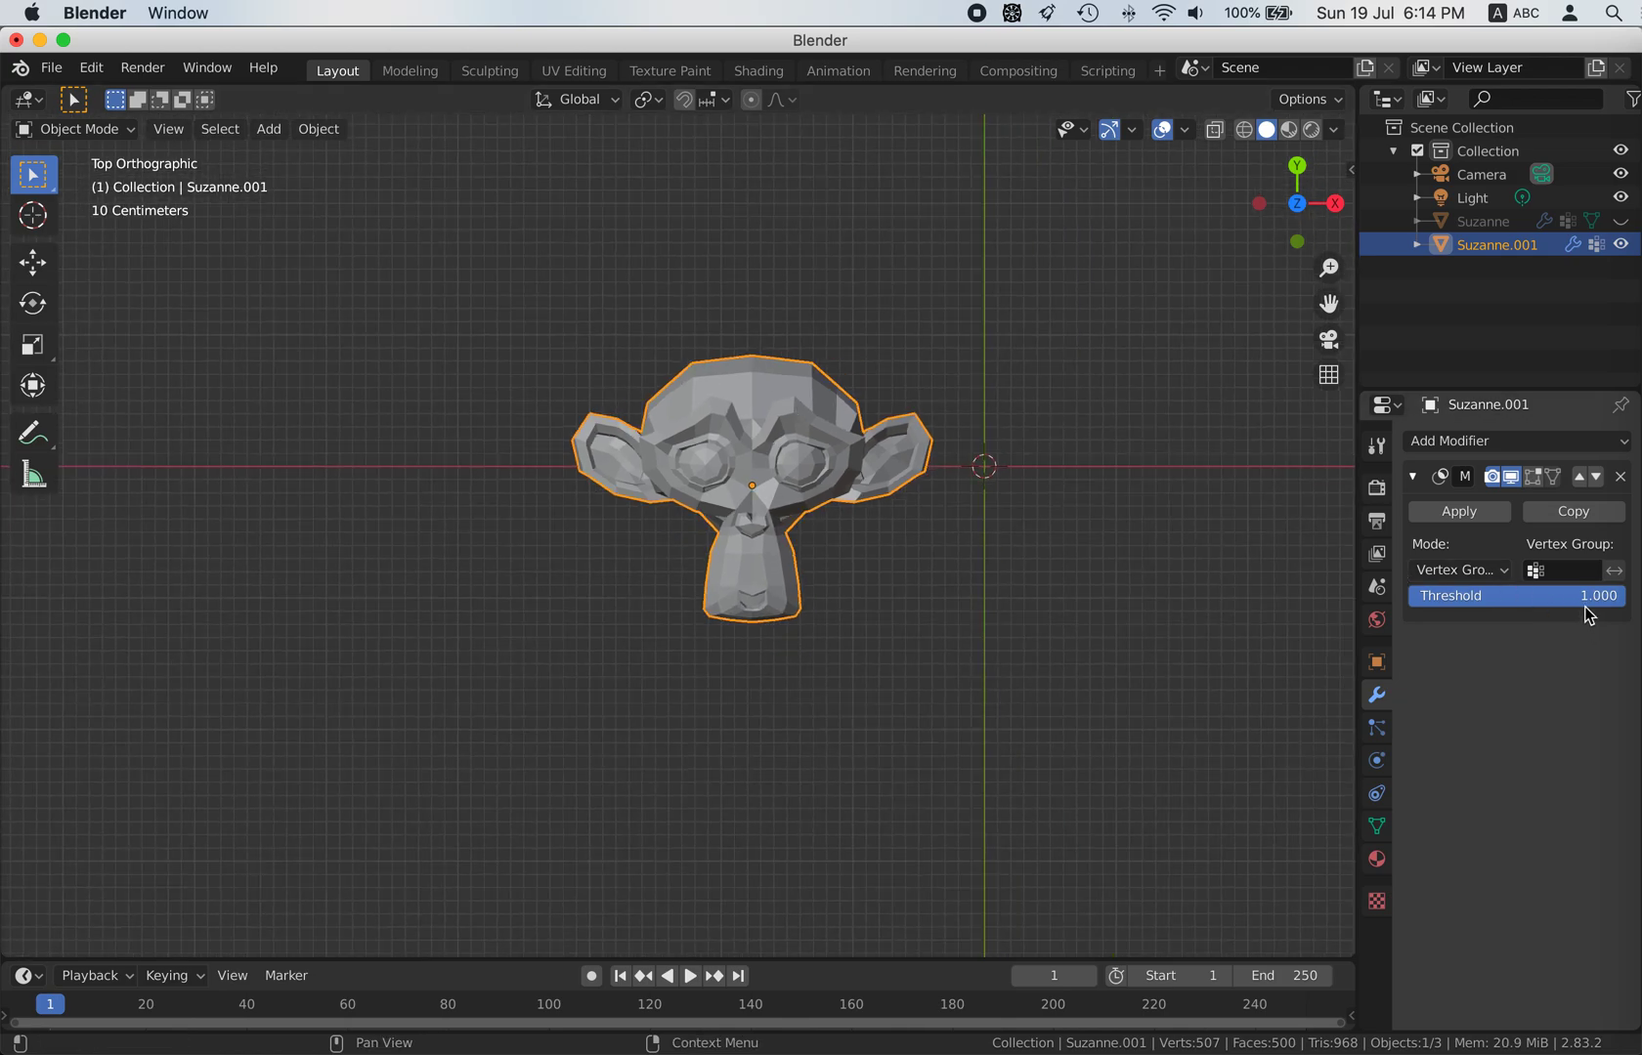
{"action": "left_click_drag", "start_coordinate": [1624, 596], "coordinate": [1536, 596]}
{"action": "left_click_drag", "start_coordinate": [1536, 596], "coordinate": [1625, 596]}
- Assign the MONEKY2 vertex group to the Mask modifier
{"action": "left_click", "coordinate": [1536, 570]}
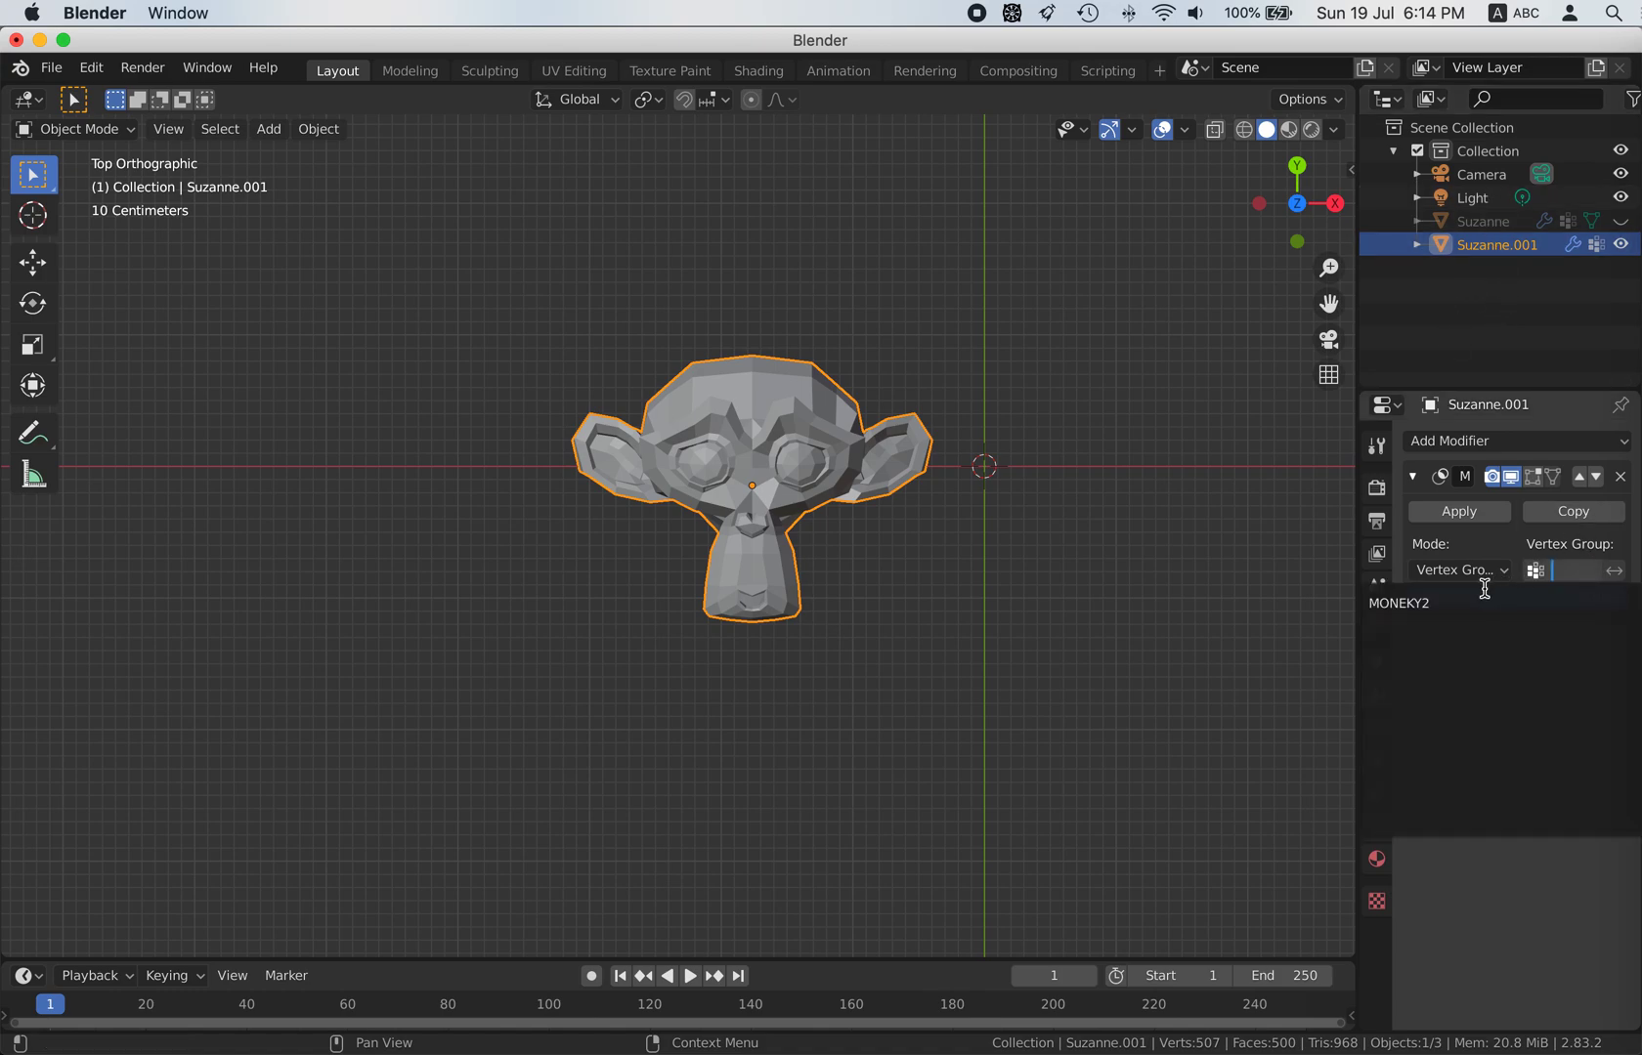
{"action": "left_click", "coordinate": [1488, 604]}
{"action": "left_click_drag", "start_coordinate": [1603, 596], "coordinate": [1543, 594]}
{"action": "left_click", "coordinate": [1550, 573]}
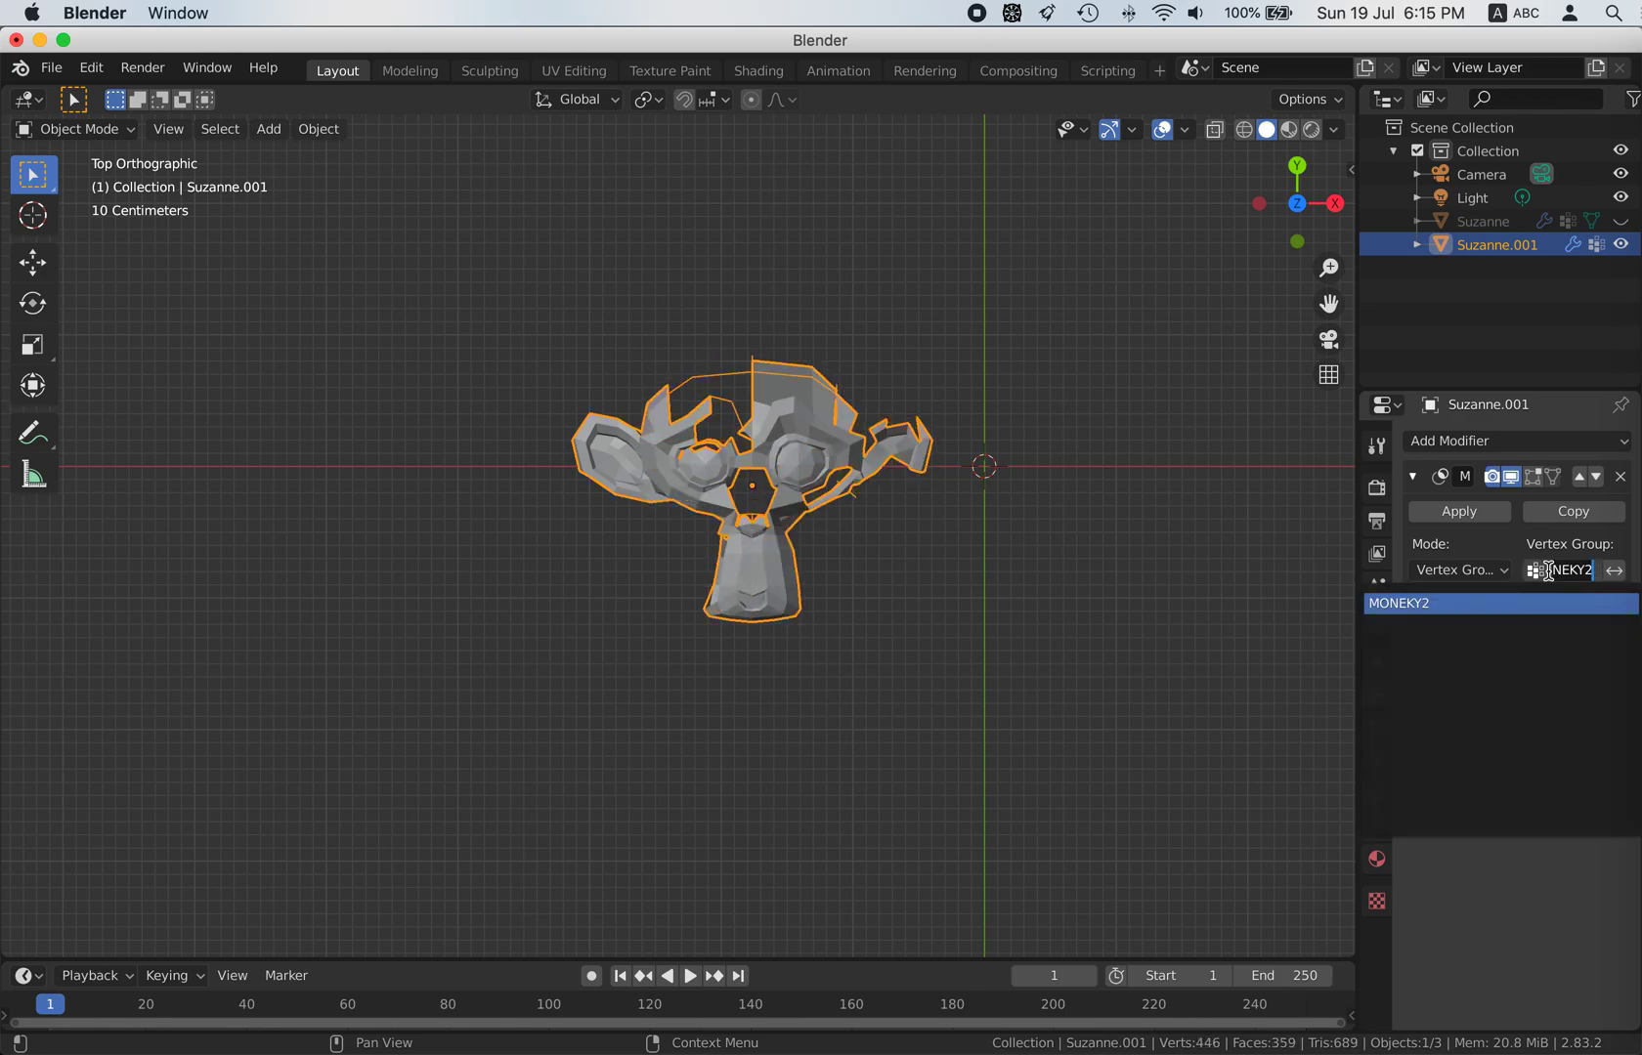
{"action": "left_click", "coordinate": [1449, 608]}
{"action": "left_click", "coordinate": [1556, 570]}
{"action": "left_click", "coordinate": [1455, 605]}
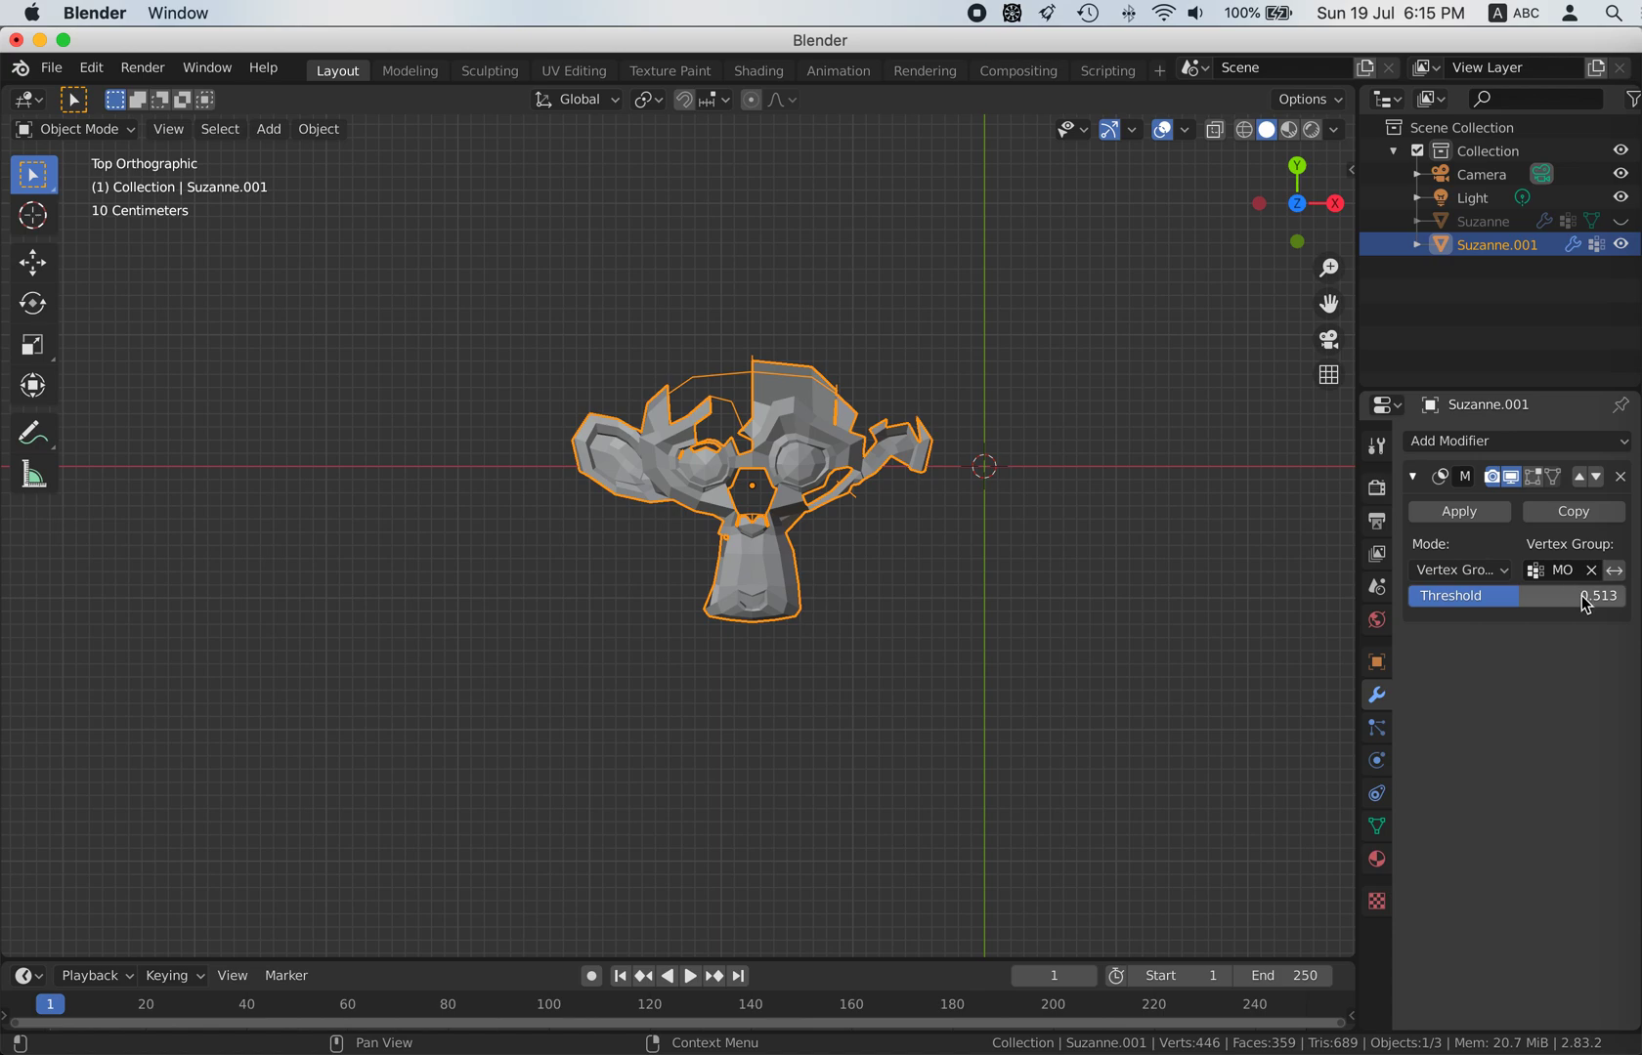
- Lower the mask threshold to show the monkey, then raise it to 1.000
{"action": "left_click_drag", "start_coordinate": [1585, 603], "coordinate": [1466, 603]}
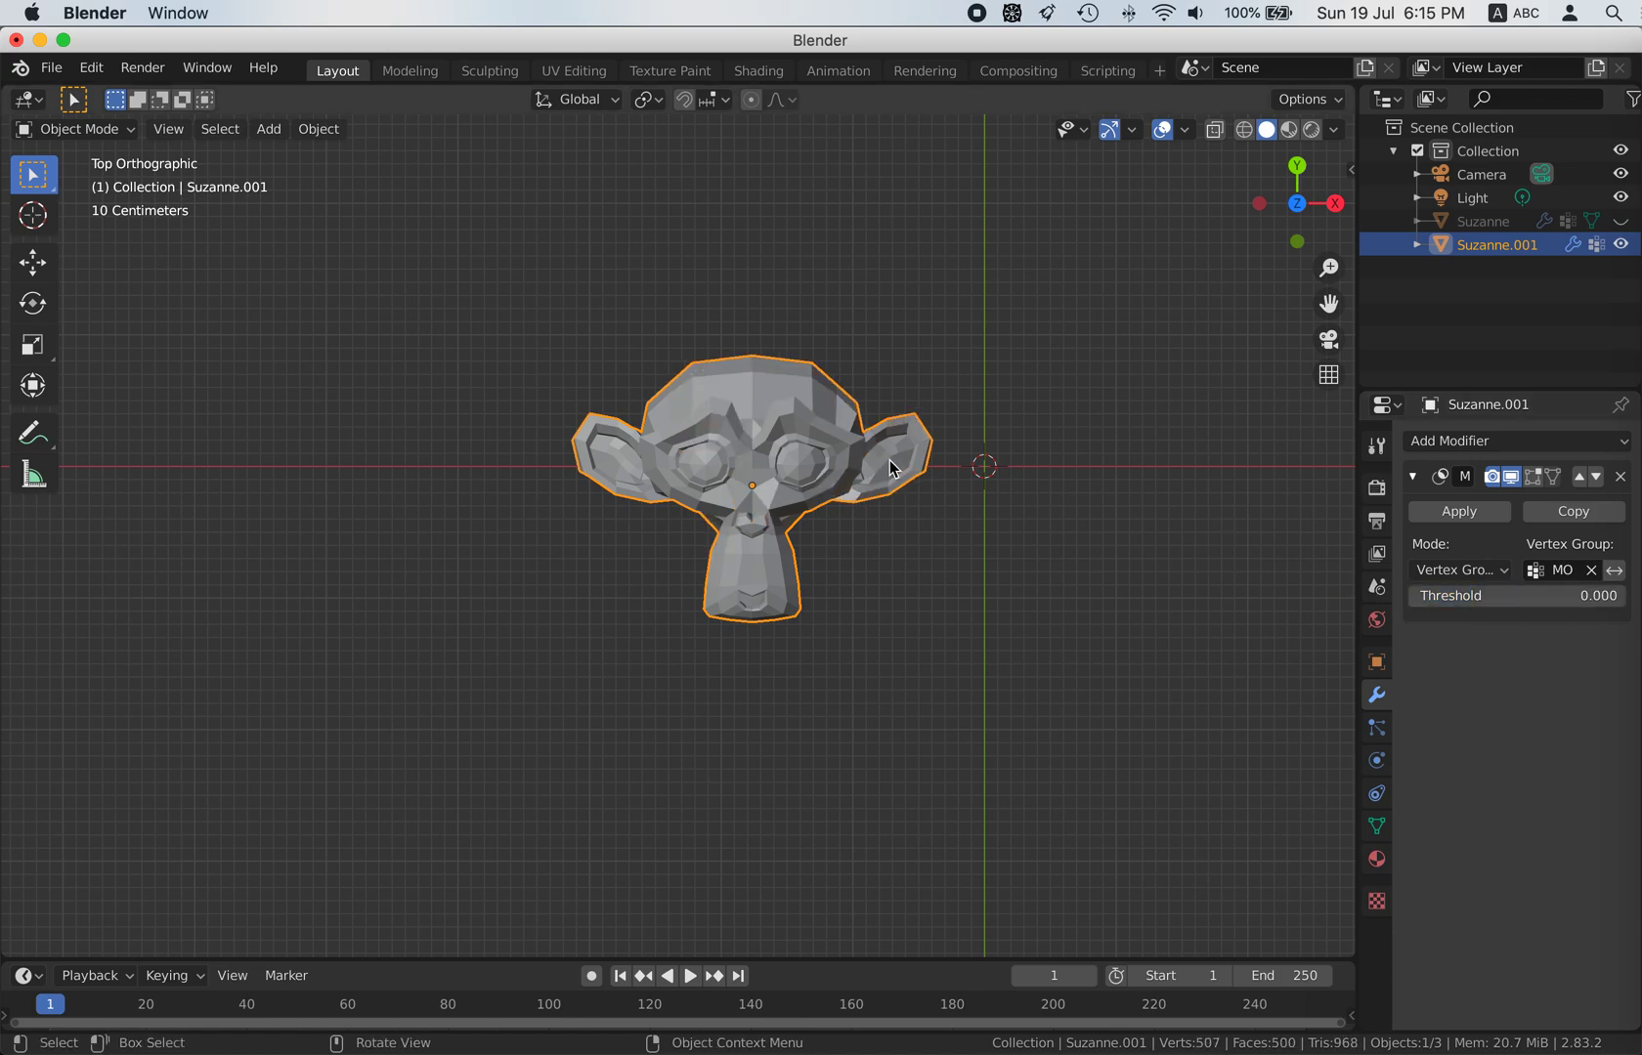
{"action": "scroll", "coordinate": [732, 502], "scroll_direction": "up", "scroll_amount": 5}
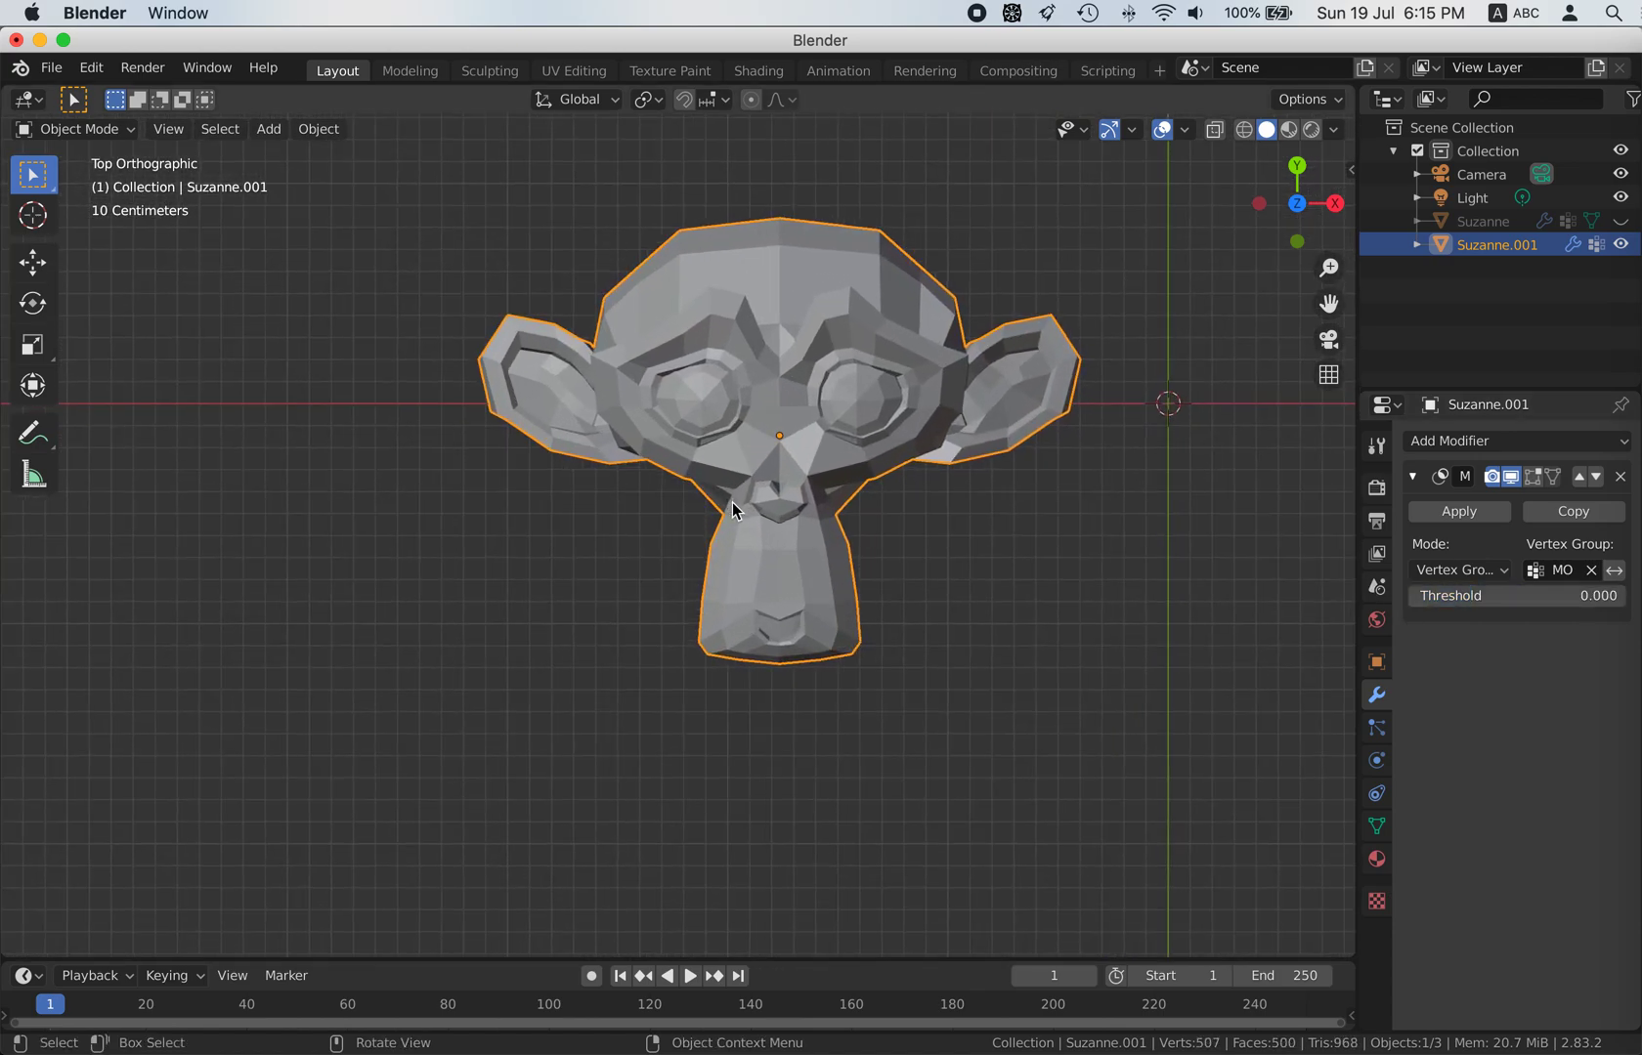
{"action": "scroll", "coordinate": [732, 502], "scroll_direction": "down", "scroll_amount": 6}
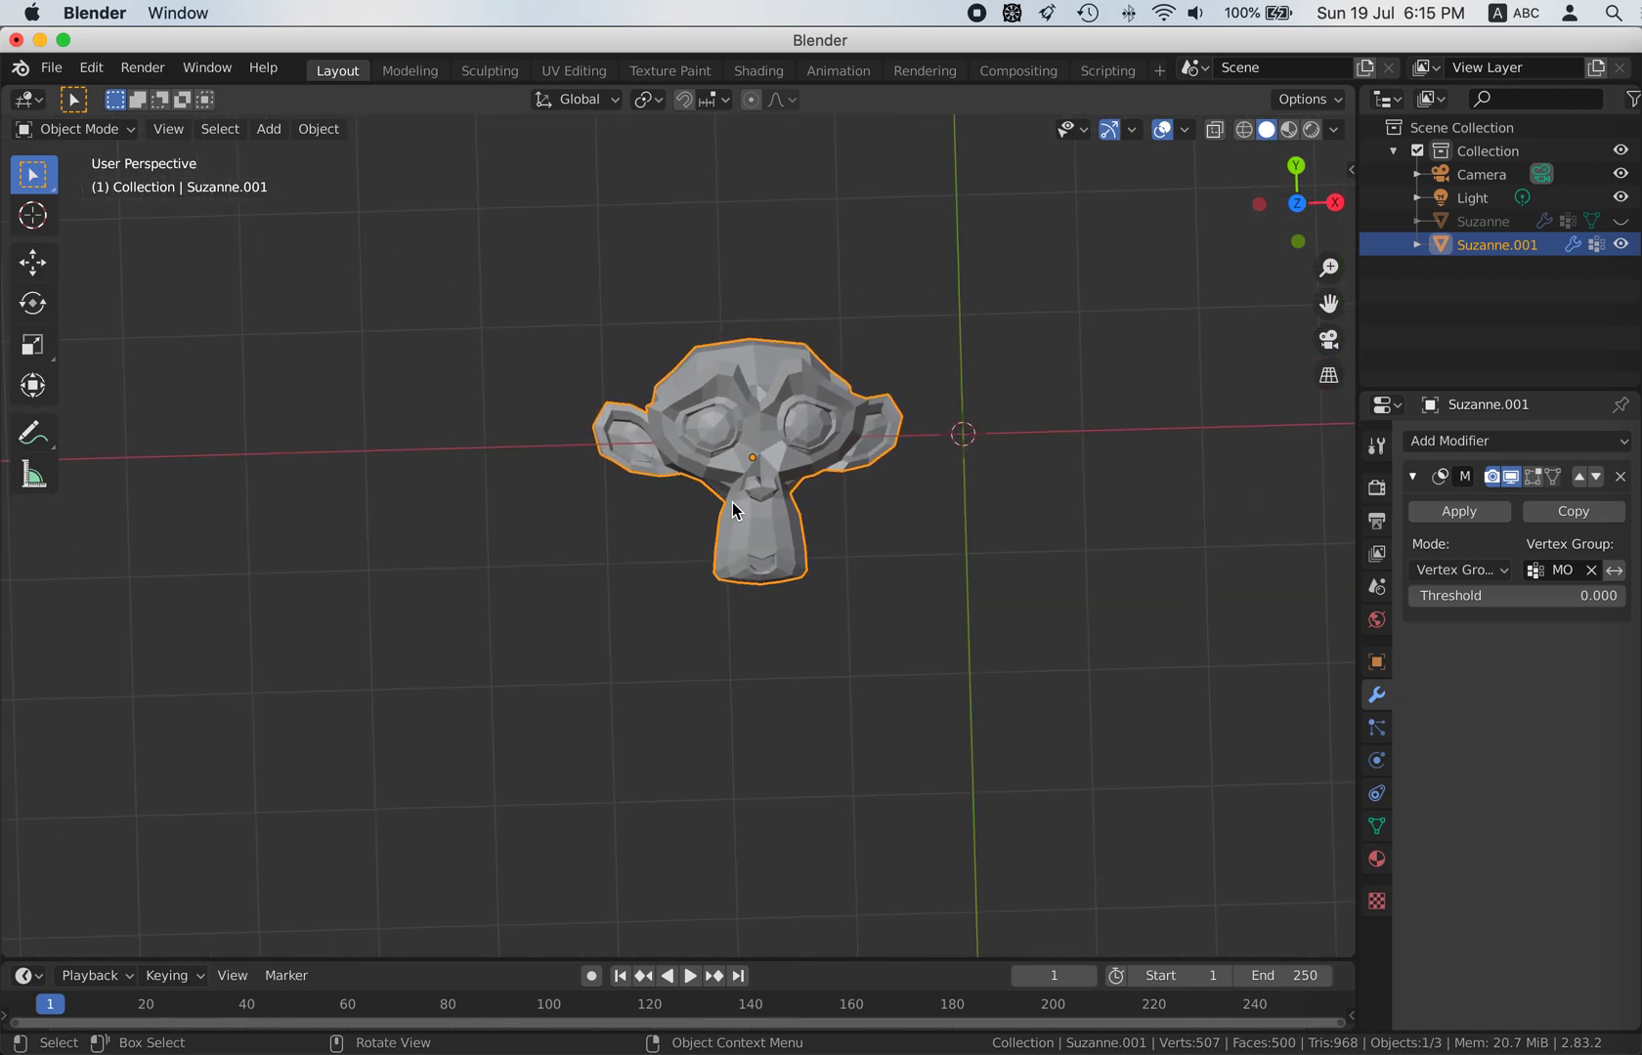
{"action": "left_click_drag", "start_coordinate": [1533, 606], "coordinate": [1628, 604]}
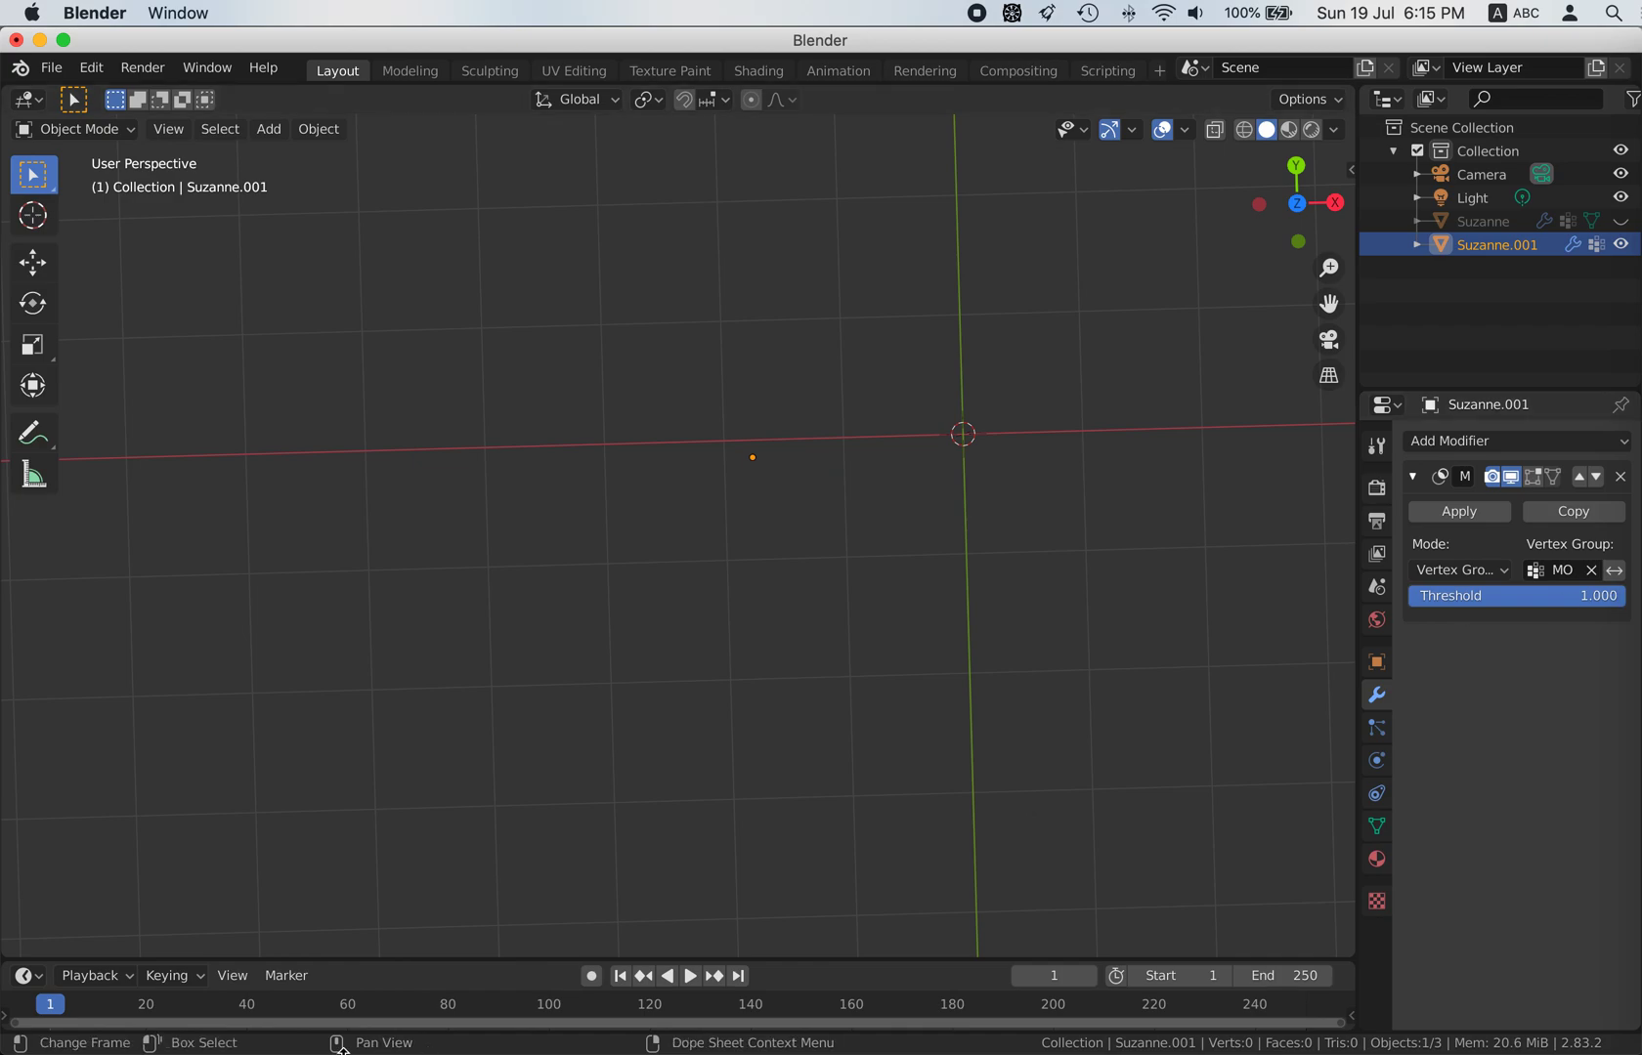